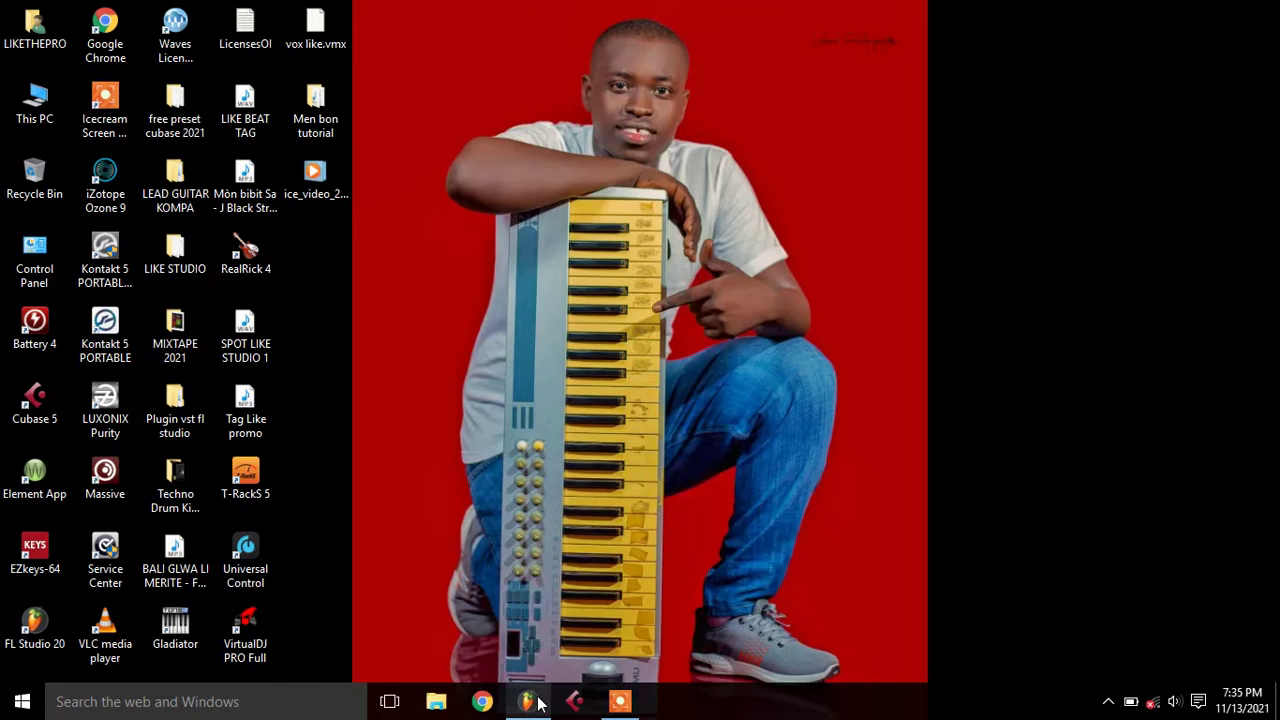
Switch to FL Studio and show the channel rack of the KOMPA BEAT LIKE project
{"action": "left_click", "coordinate": [530, 702]}
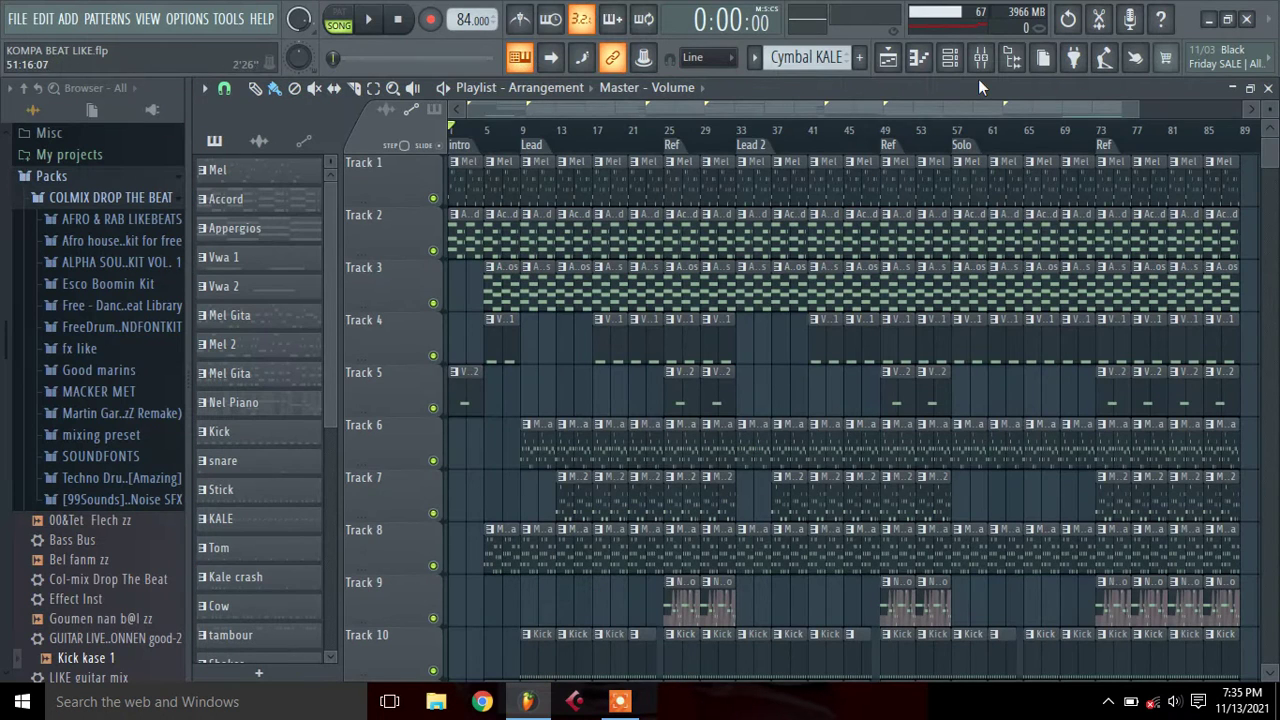
{"action": "left_click", "coordinate": [950, 58]}
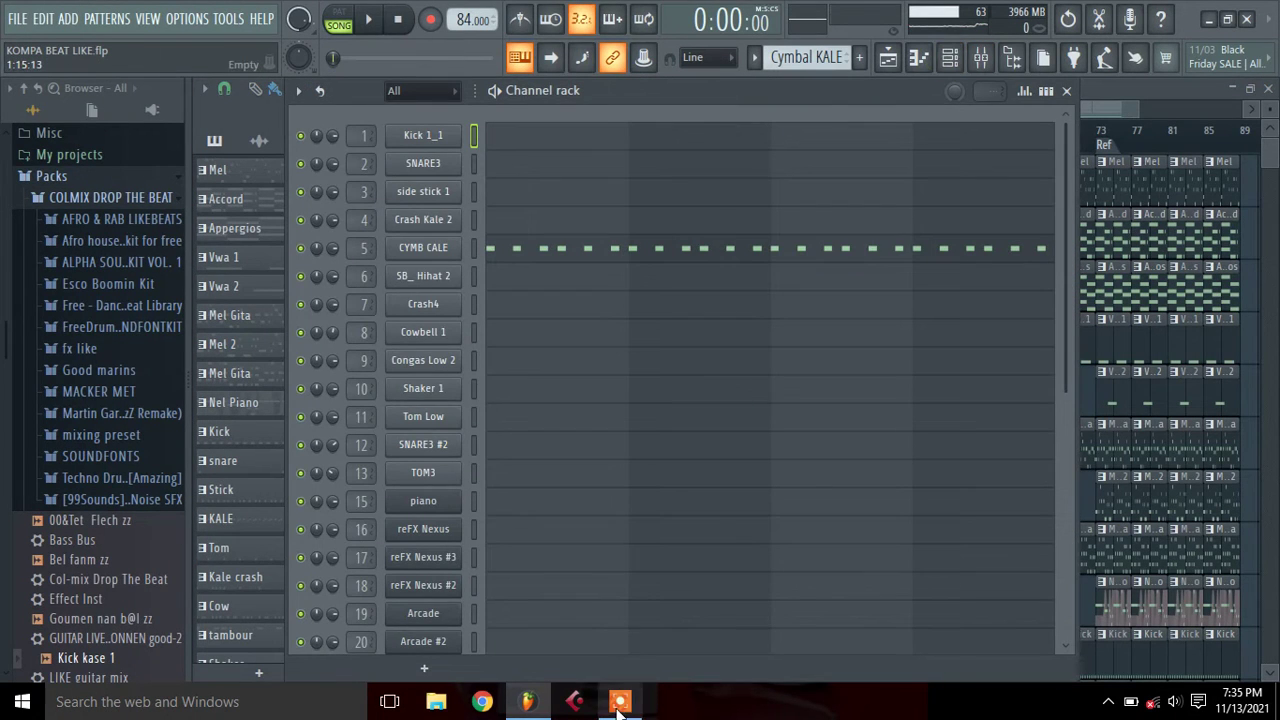
Switch to the Icecream screen recorder, enable microphone recording, and minimize the recorder's control window
{"action": "left_click", "coordinate": [620, 702]}
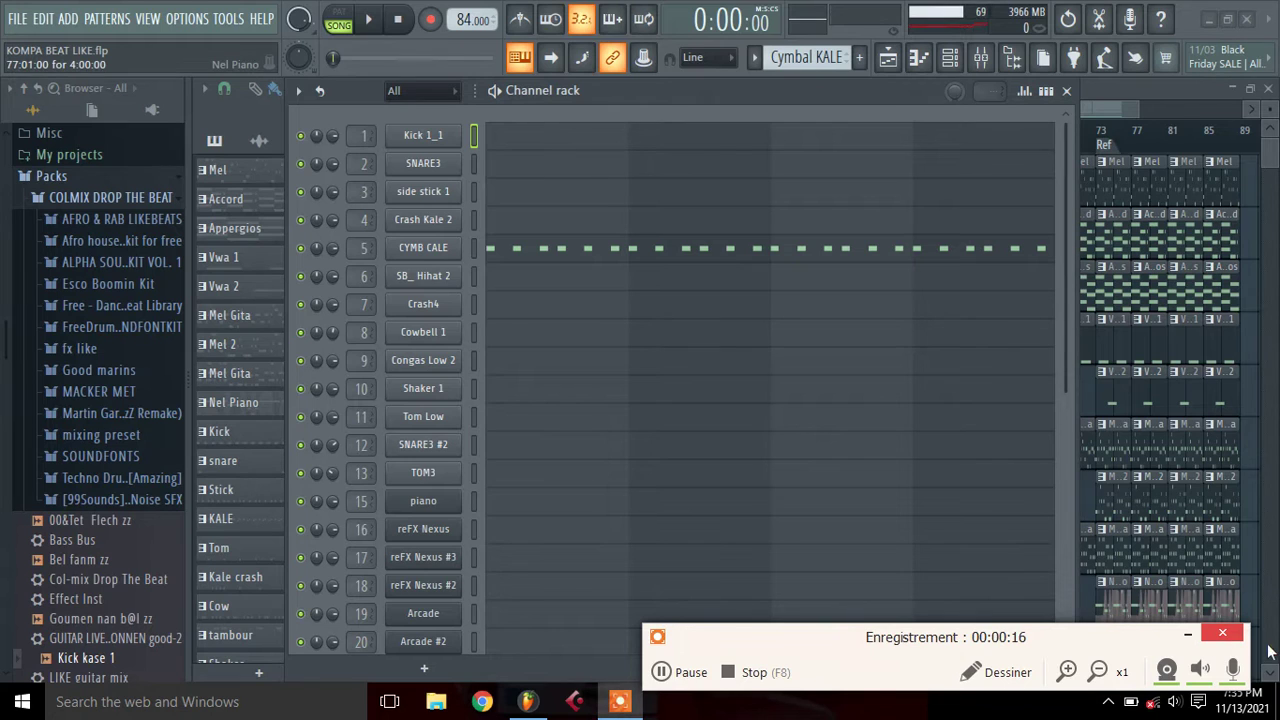
{"action": "left_click_drag", "start_coordinate": [1116, 636], "coordinate": [1120, 605]}
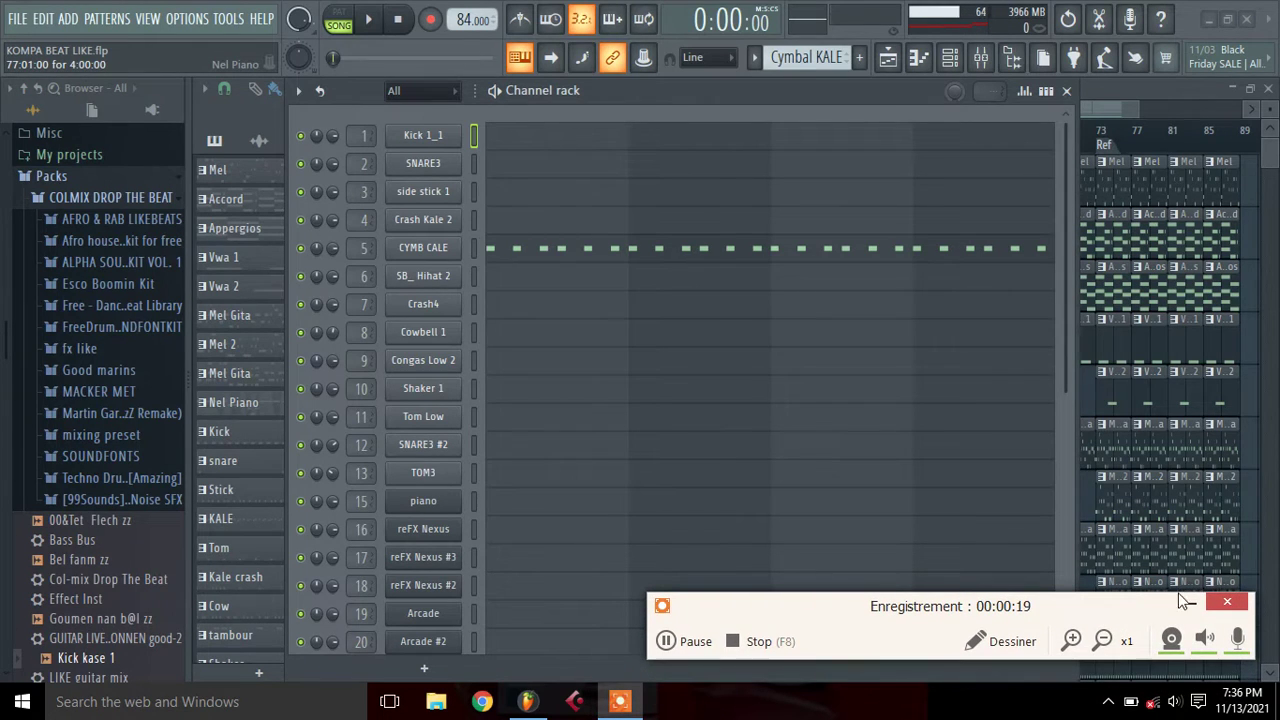
{"action": "left_click", "coordinate": [1238, 640]}
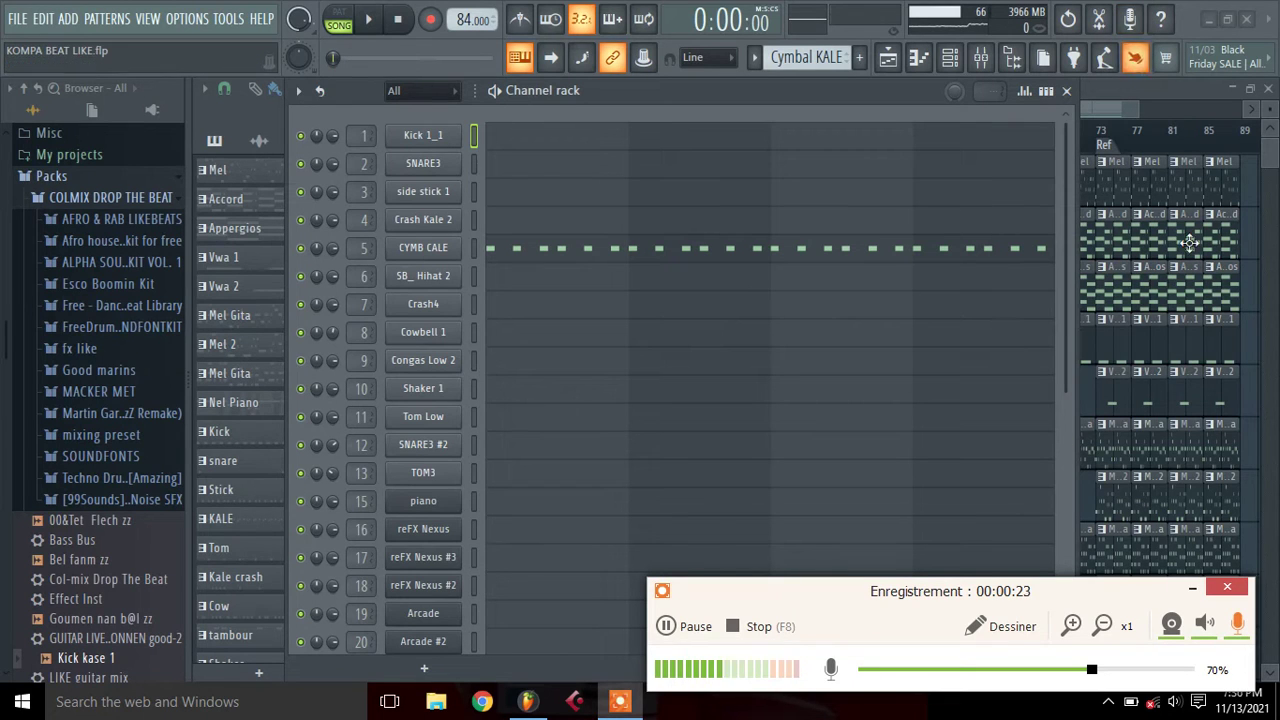
{"action": "left_click", "coordinate": [1193, 591]}
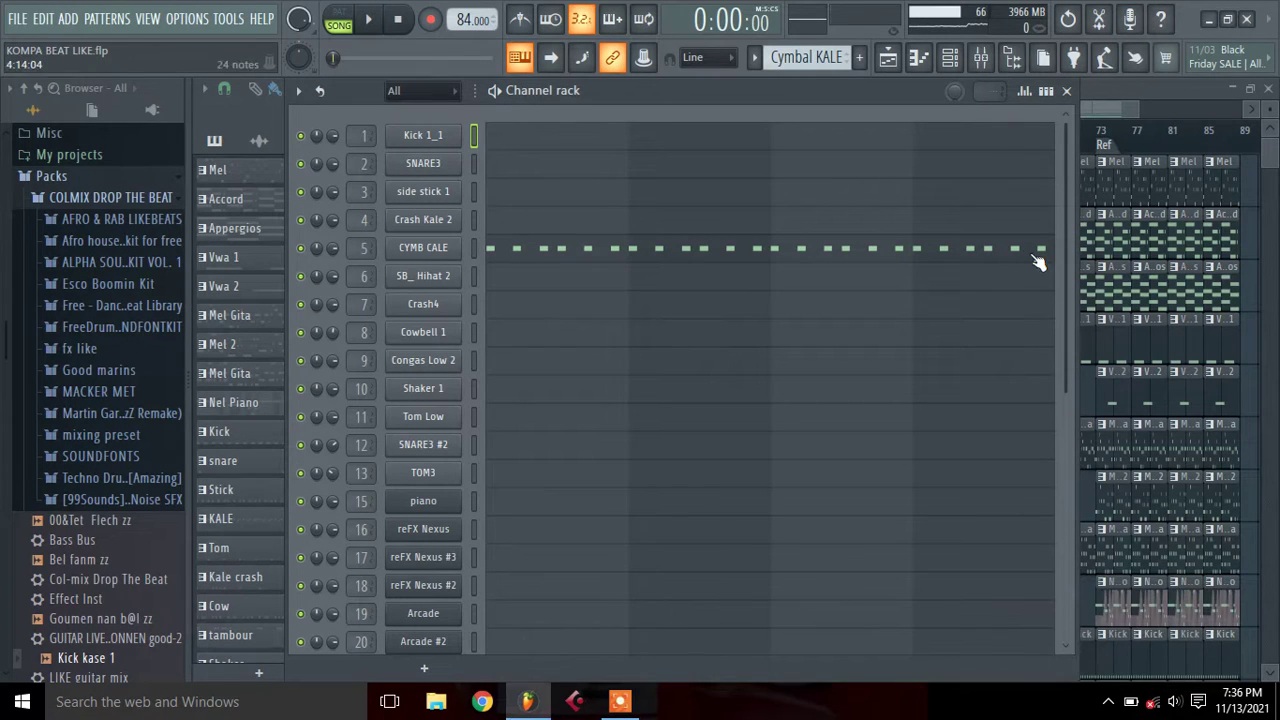
Select the Kick pattern, open Kick 1_1 in the piano roll with all four bars in view, and play it in pattern mode
{"action": "left_click", "coordinate": [754, 60]}
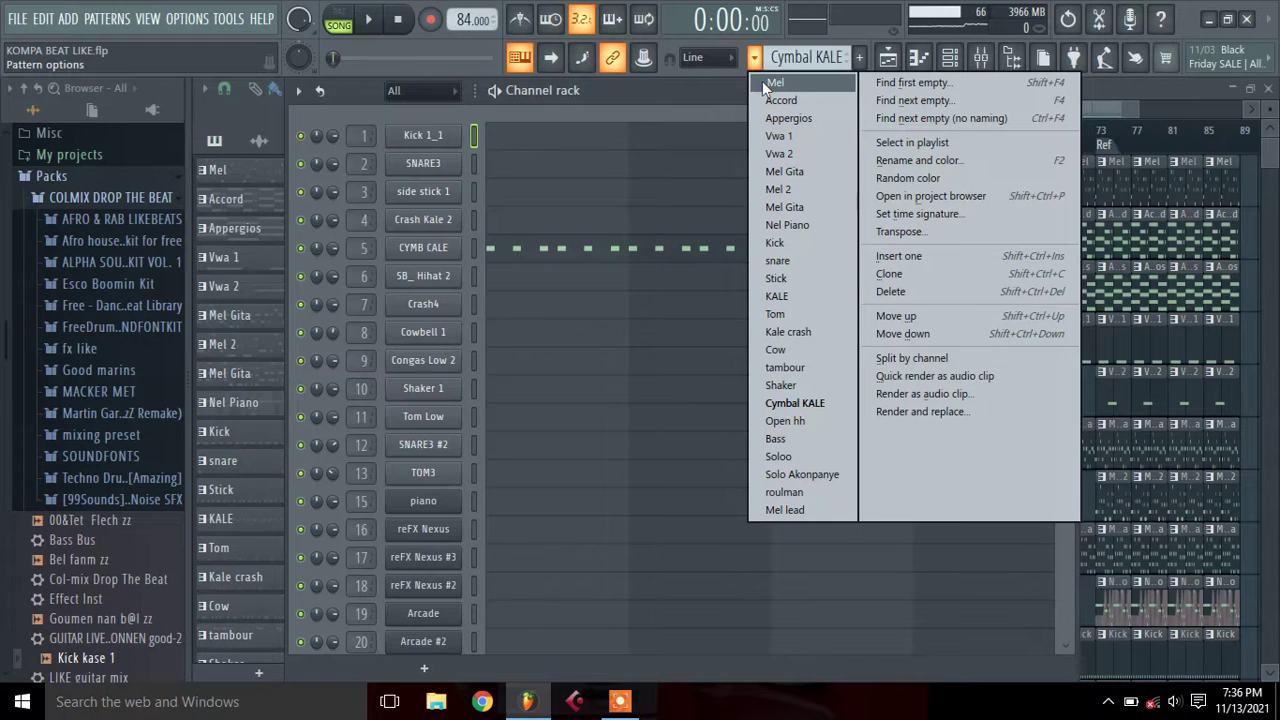
{"action": "left_click", "coordinate": [806, 248]}
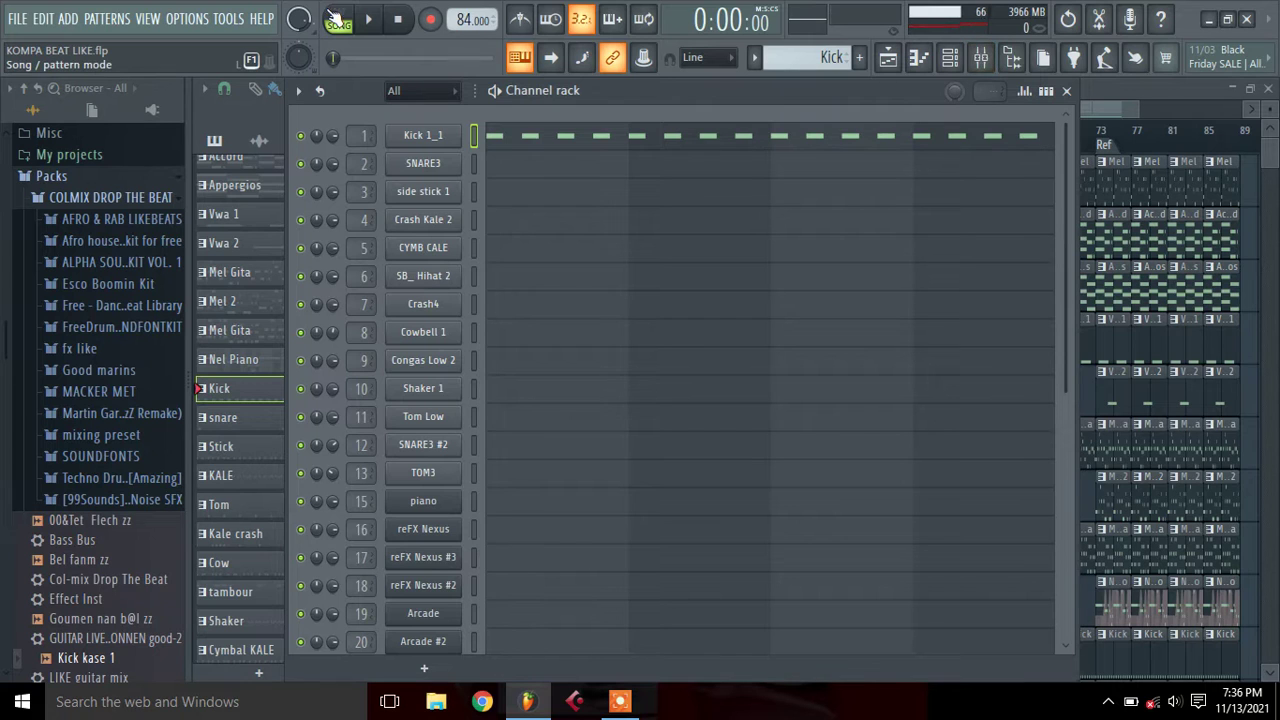
{"action": "left_click", "coordinate": [577, 135]}
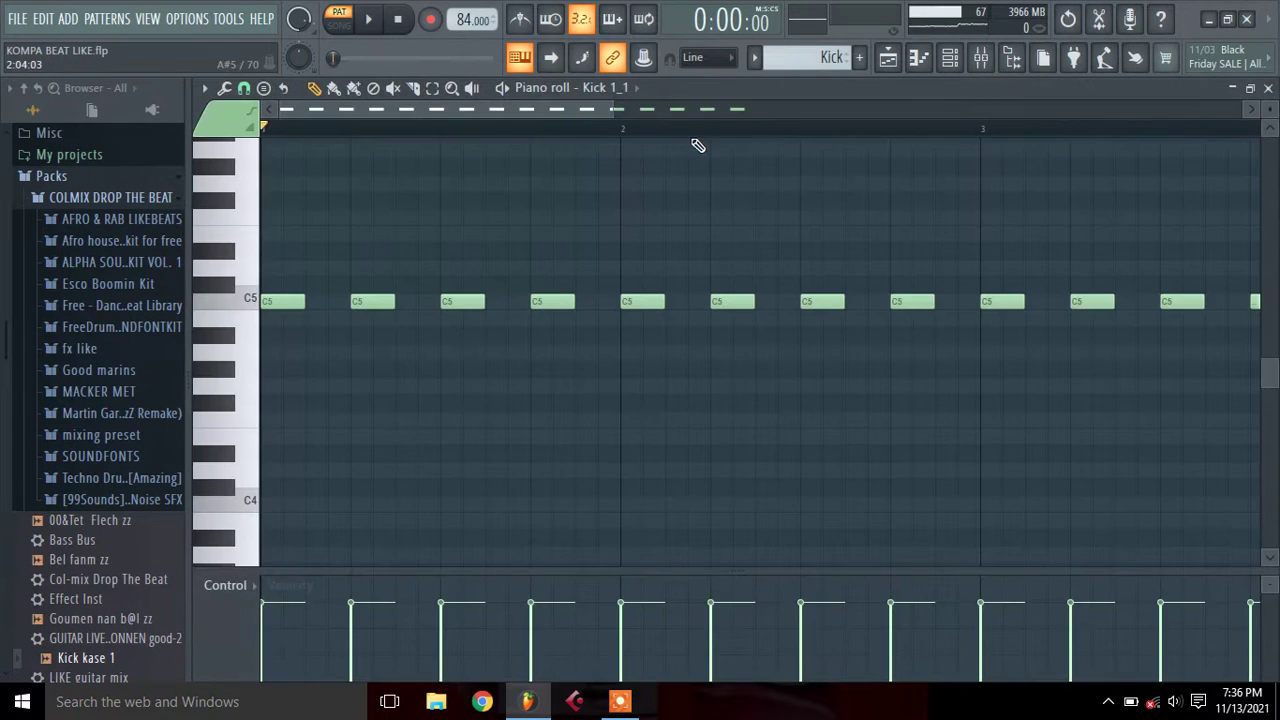
{"action": "left_click_drag", "start_coordinate": [613, 107], "coordinate": [806, 106]}
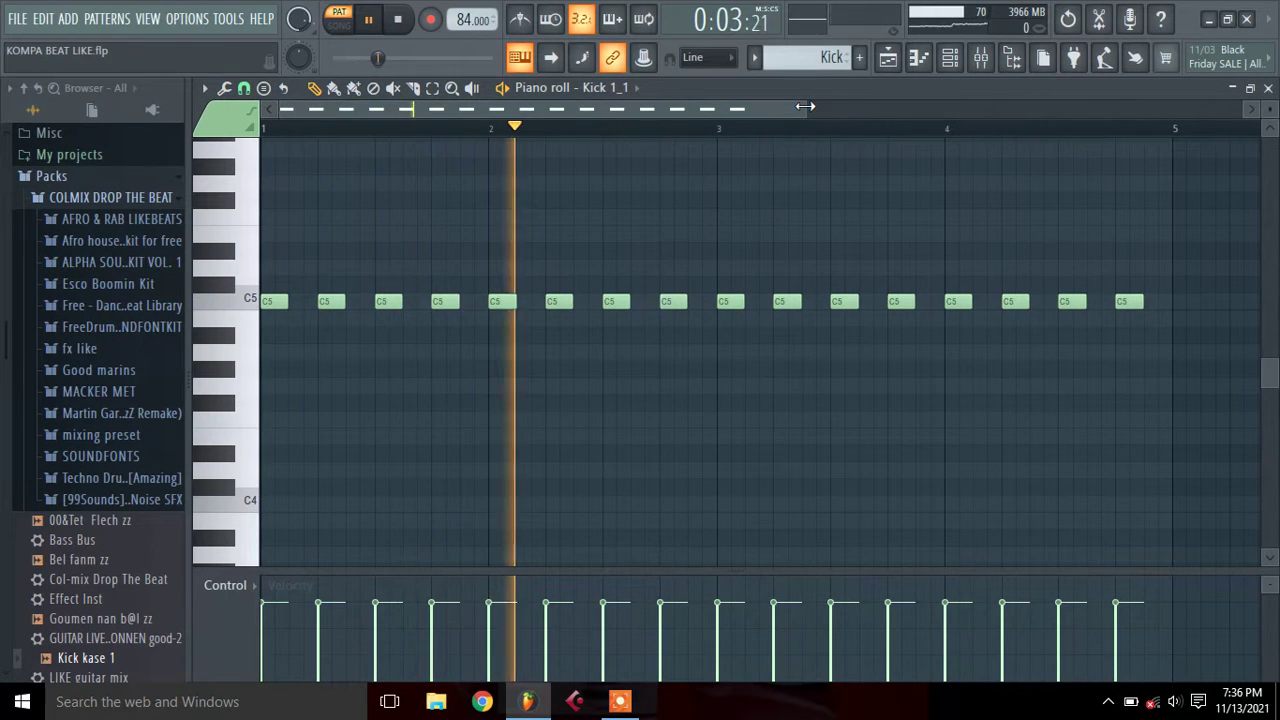
{"action": "key", "text": "space"}
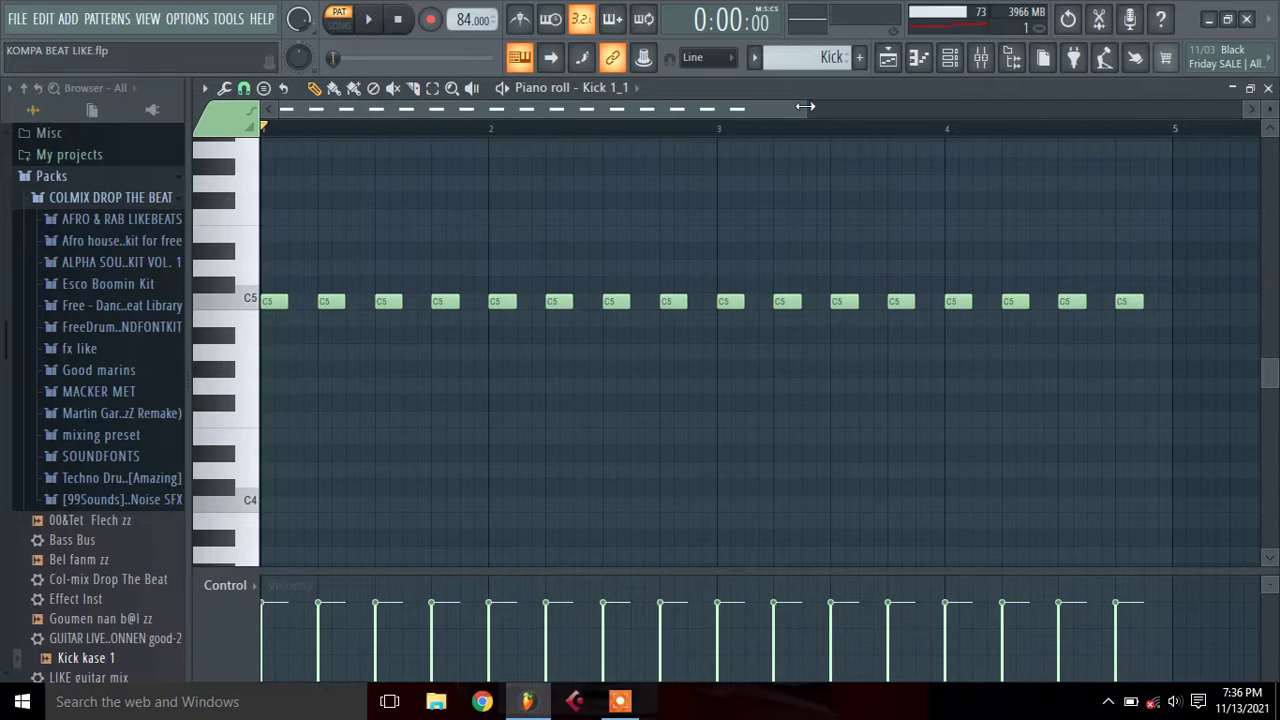
Select the snare pattern and open the SNARE3 channel's notes in the piano roll
{"action": "left_click", "coordinate": [755, 59]}
{"action": "left_click", "coordinate": [777, 261]}
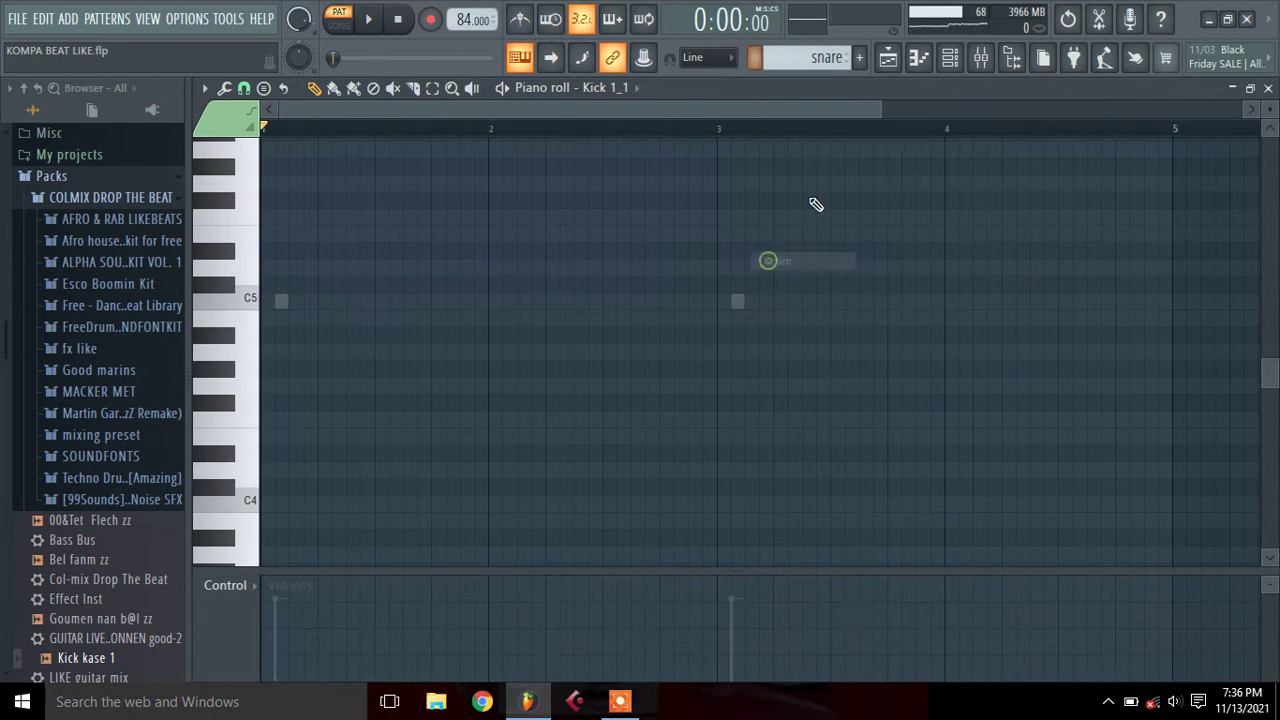
{"action": "left_click", "coordinate": [950, 59]}
{"action": "left_click", "coordinate": [531, 169]}
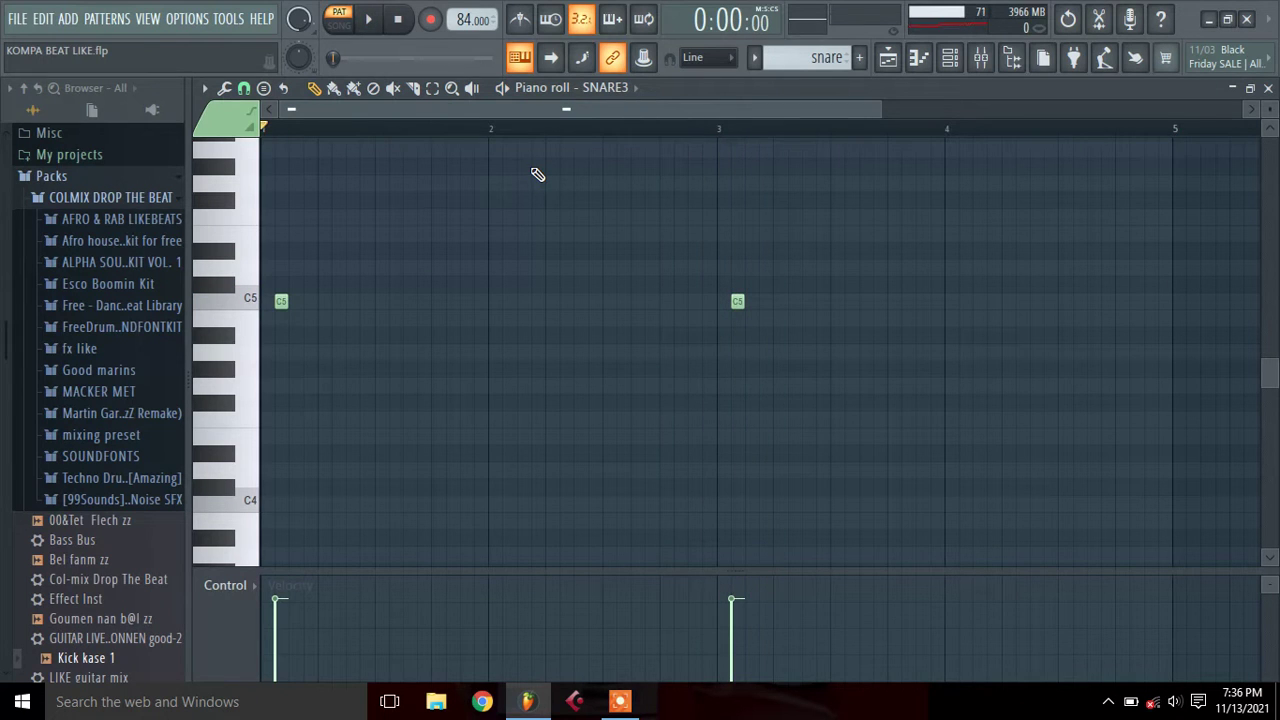
Select the Stick pattern, open the side stick 1 notes in the piano roll, and audition them
{"action": "left_click", "coordinate": [755, 59]}
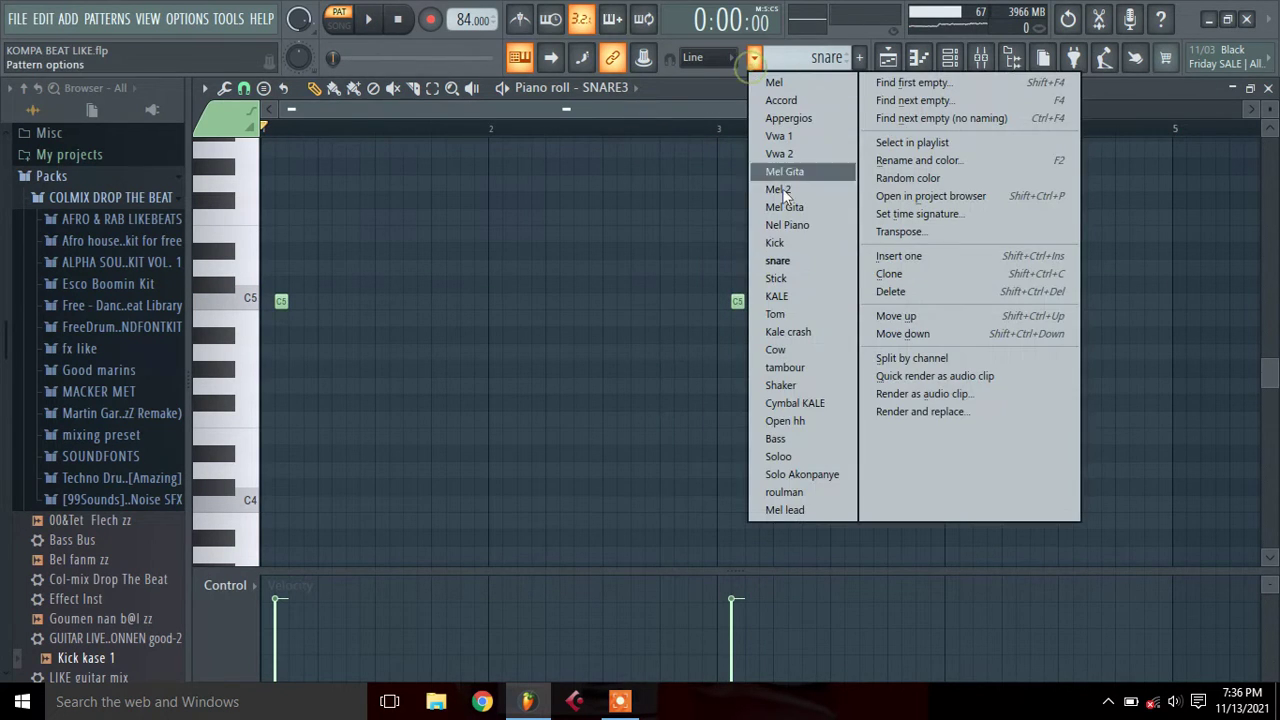
{"action": "left_click", "coordinate": [799, 278]}
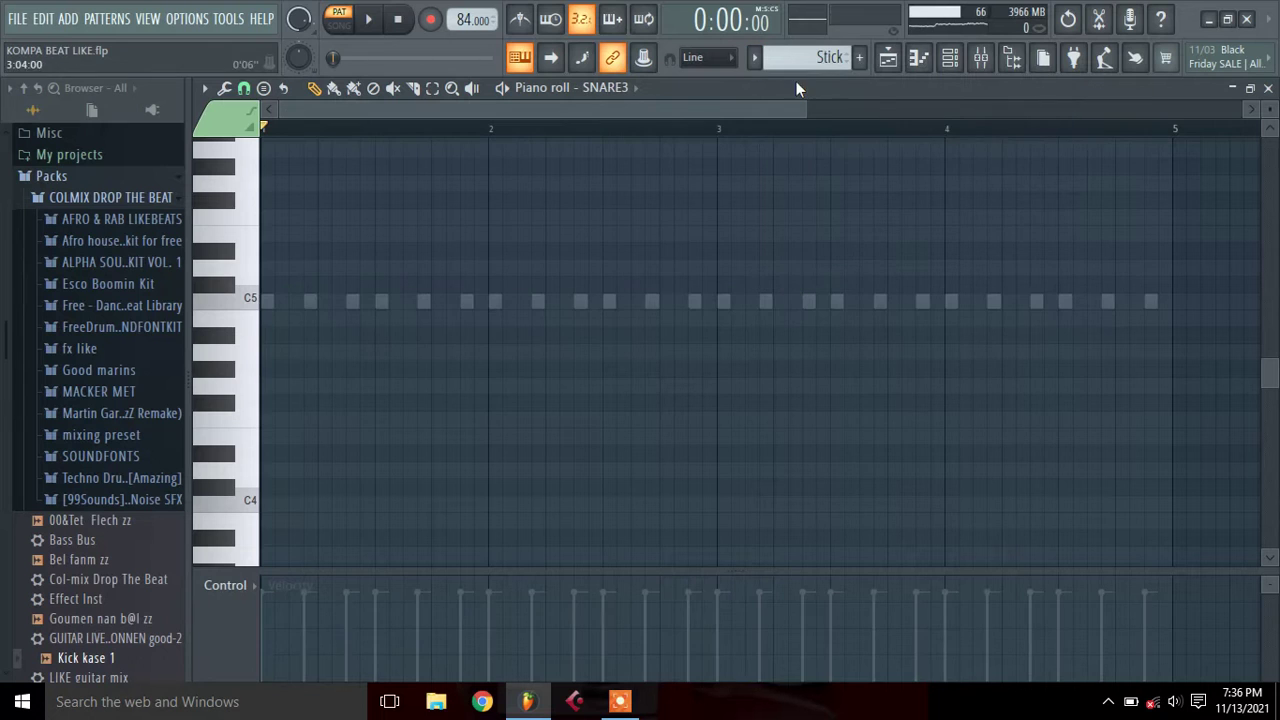
{"action": "left_click", "coordinate": [963, 57]}
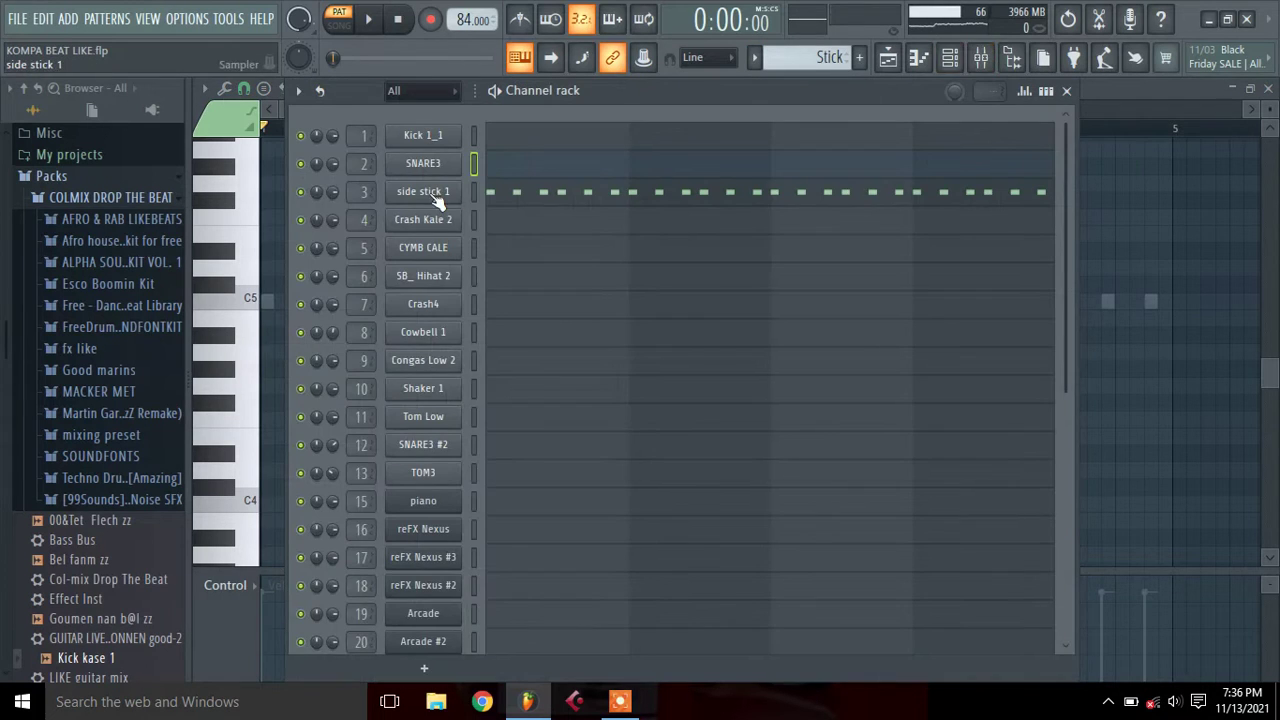
{"action": "left_click", "coordinate": [504, 203]}
{"action": "key", "text": "space"}
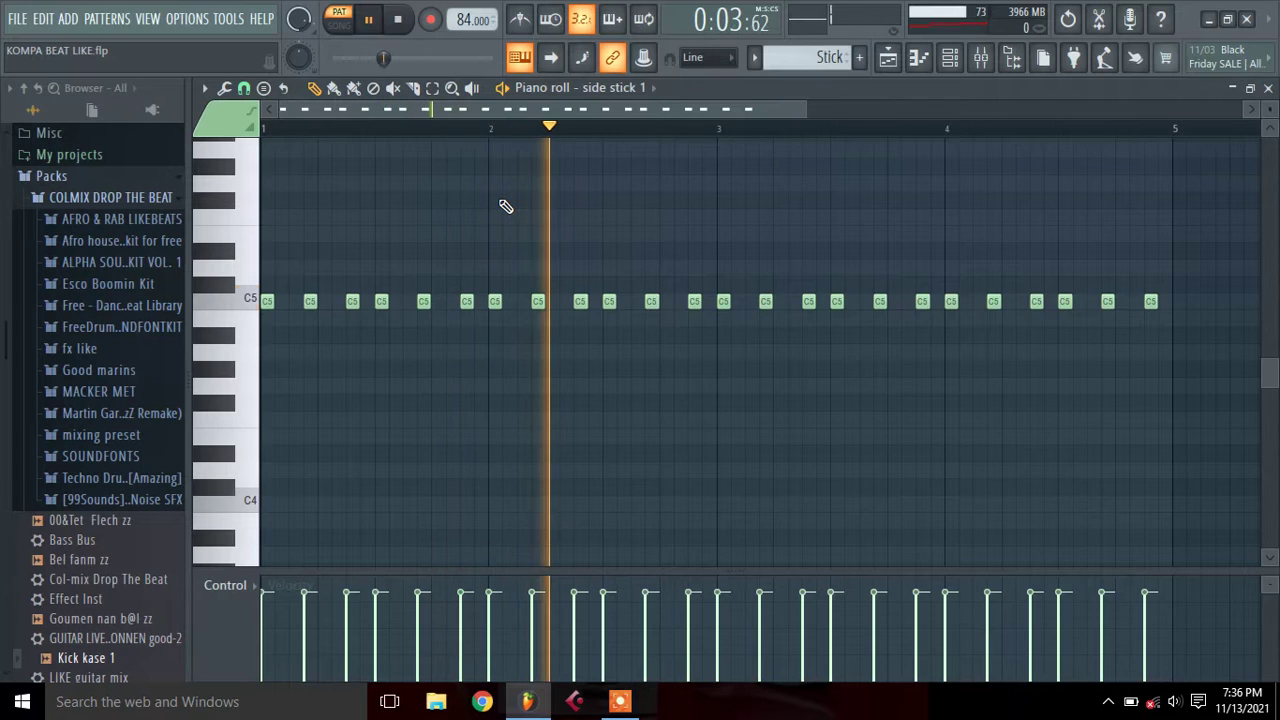
{"action": "key", "text": "space"}
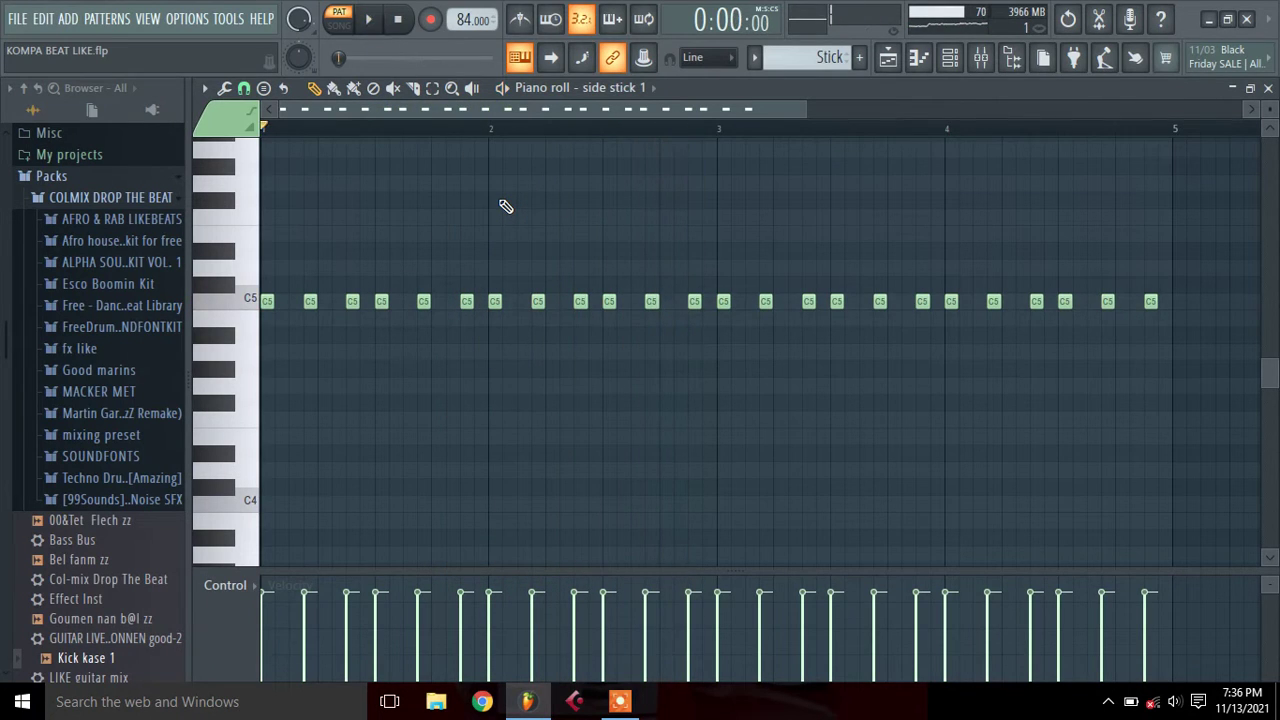
Select the KALE pattern, open the Crash Kale 2 notes in the piano roll, and listen to them
{"action": "left_click", "coordinate": [755, 58]}
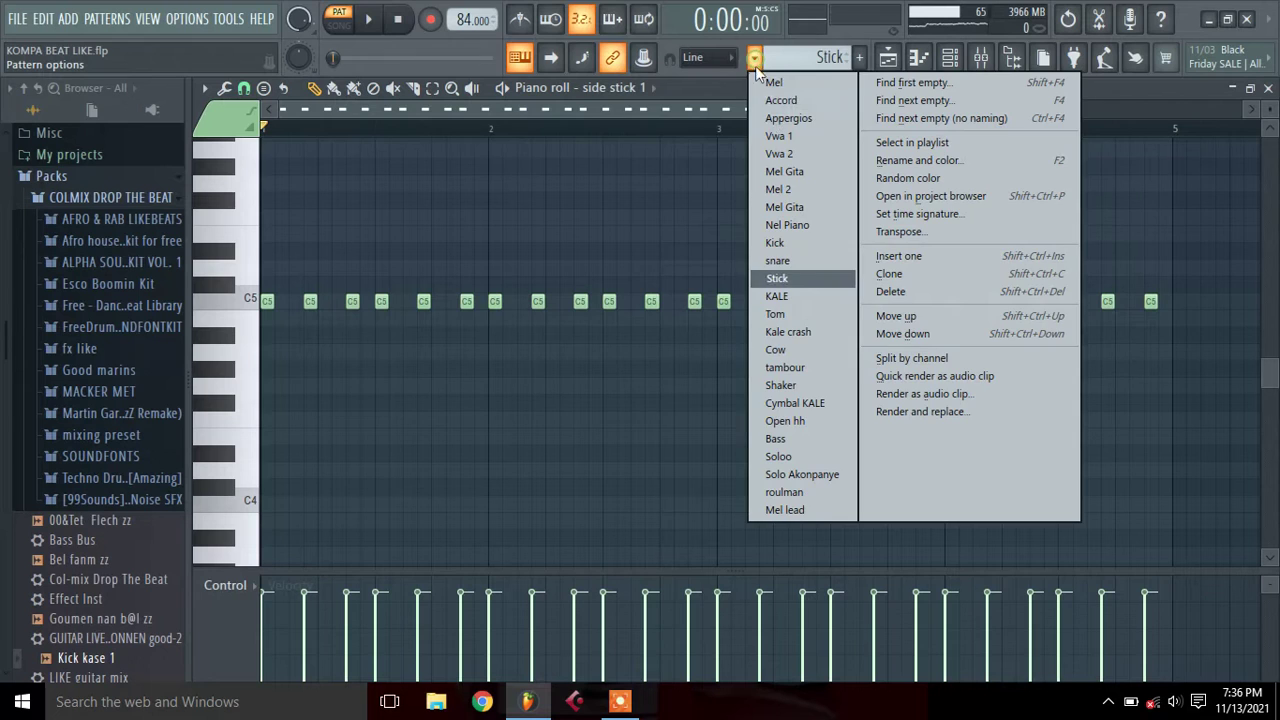
{"action": "left_click", "coordinate": [804, 298]}
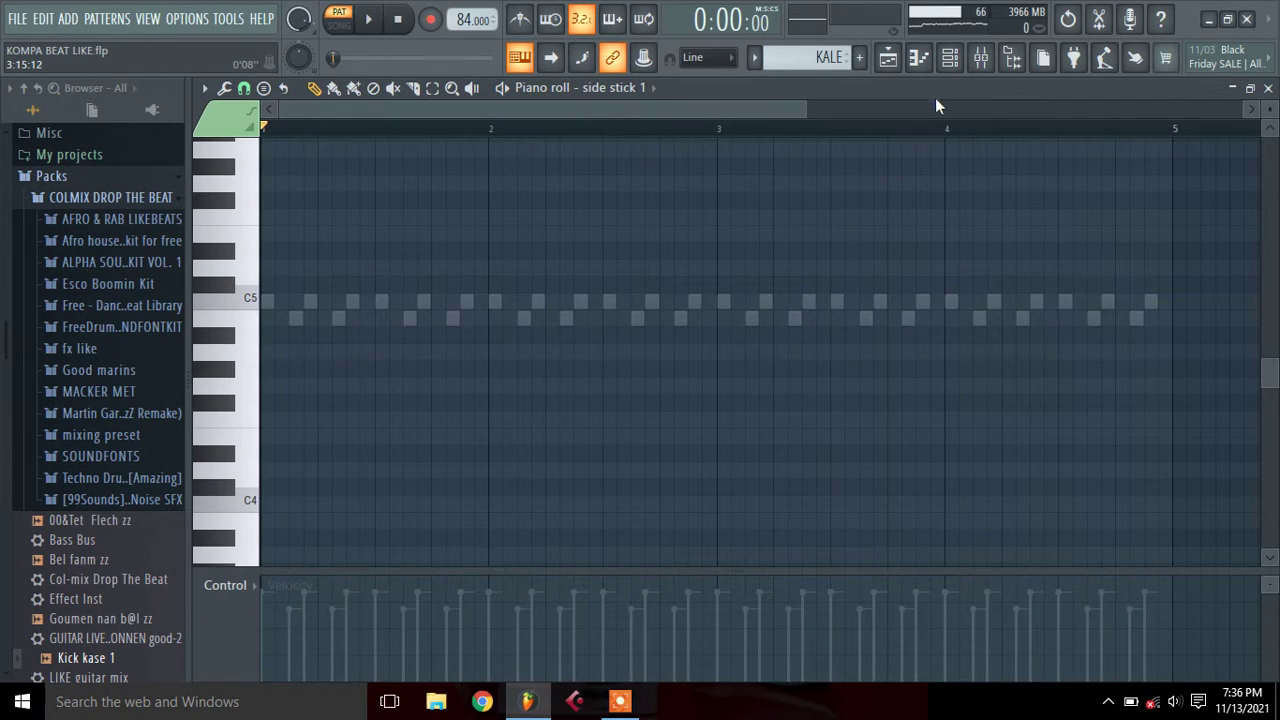
{"action": "left_click", "coordinate": [950, 59]}
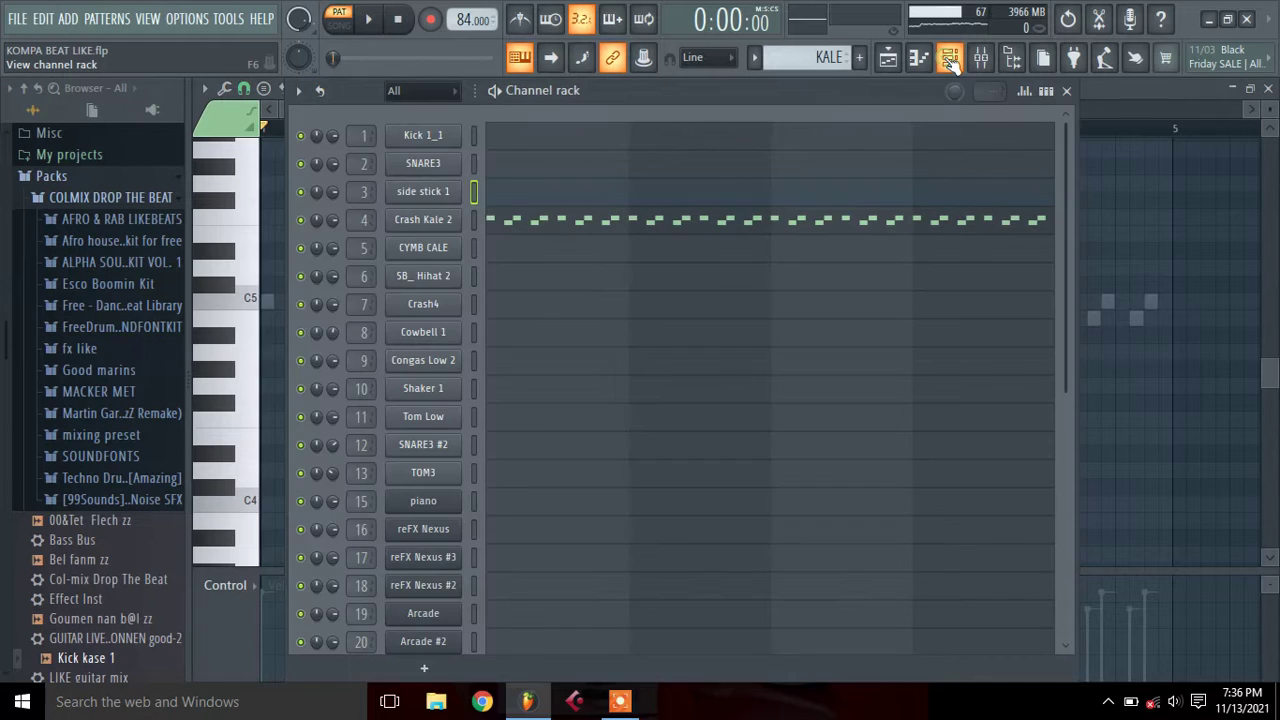
{"action": "left_click", "coordinate": [675, 222]}
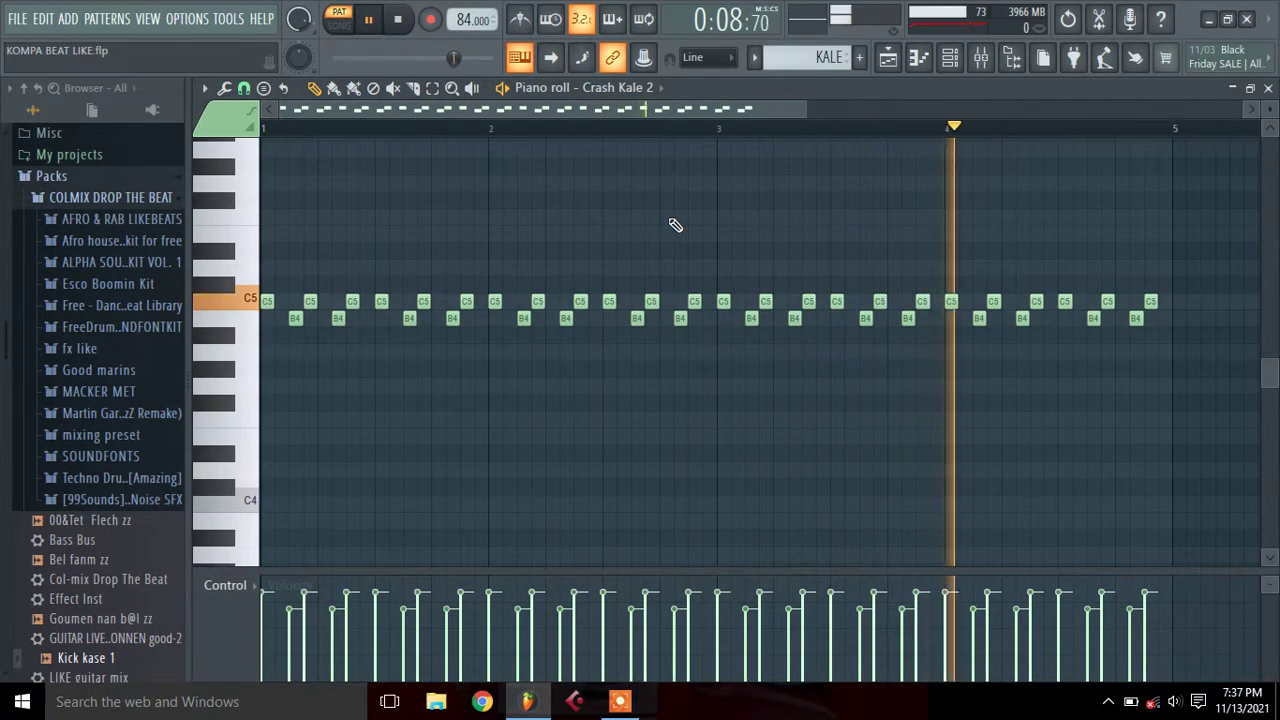
Select the Tom pattern, open the Tom Low notes in the piano roll, and audition them
{"action": "left_click", "coordinate": [755, 57]}
{"action": "left_click", "coordinate": [793, 312]}
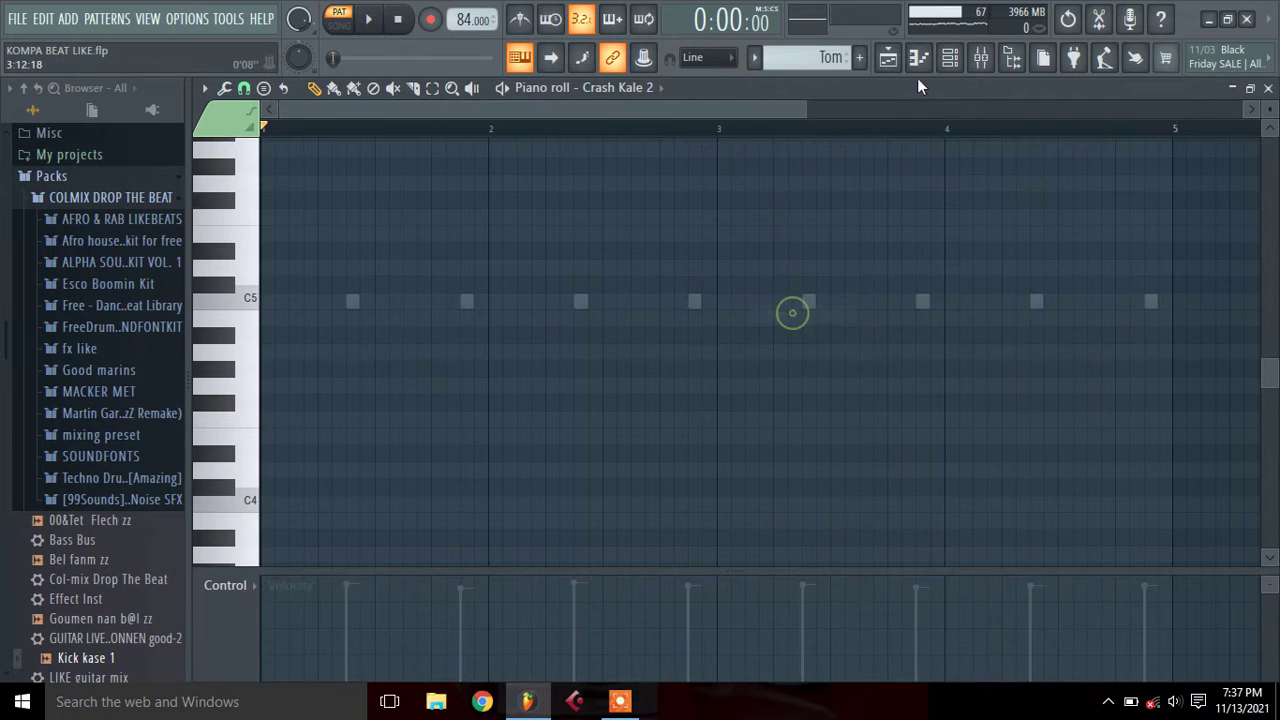
{"action": "left_click", "coordinate": [950, 57]}
{"action": "left_click", "coordinate": [533, 422]}
{"action": "key", "text": "space"}
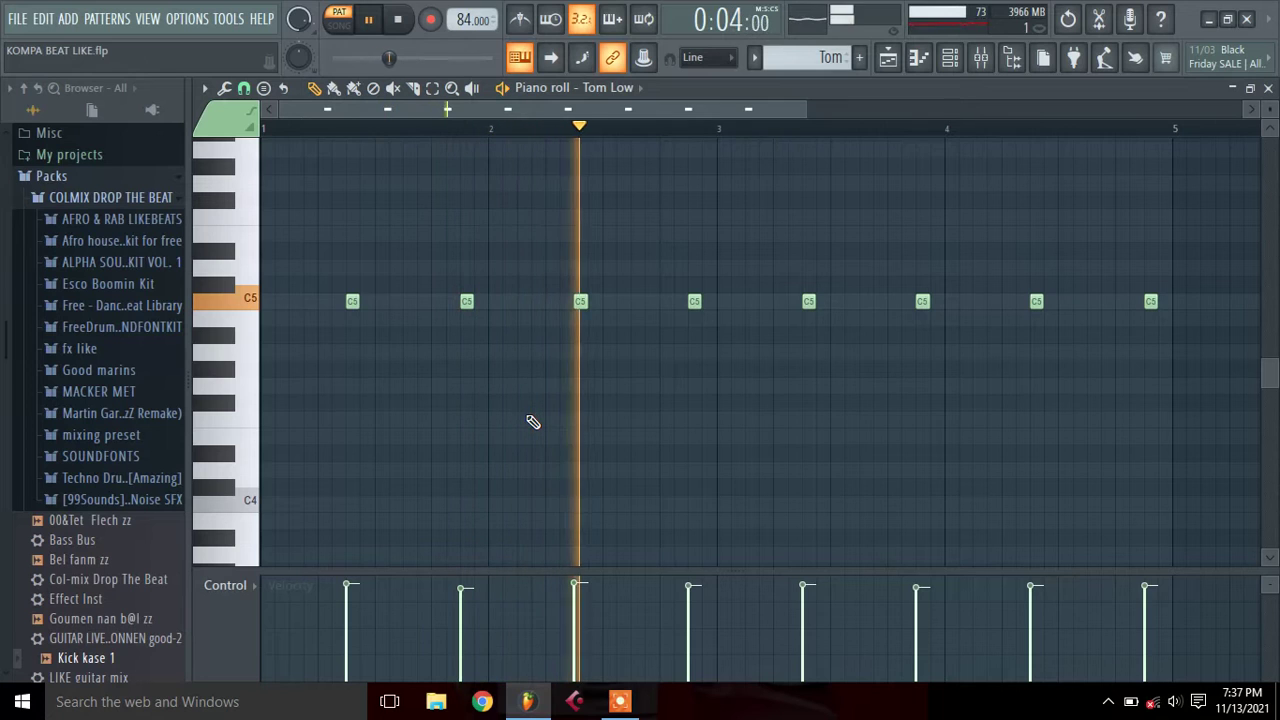
{"action": "key", "text": "space"}
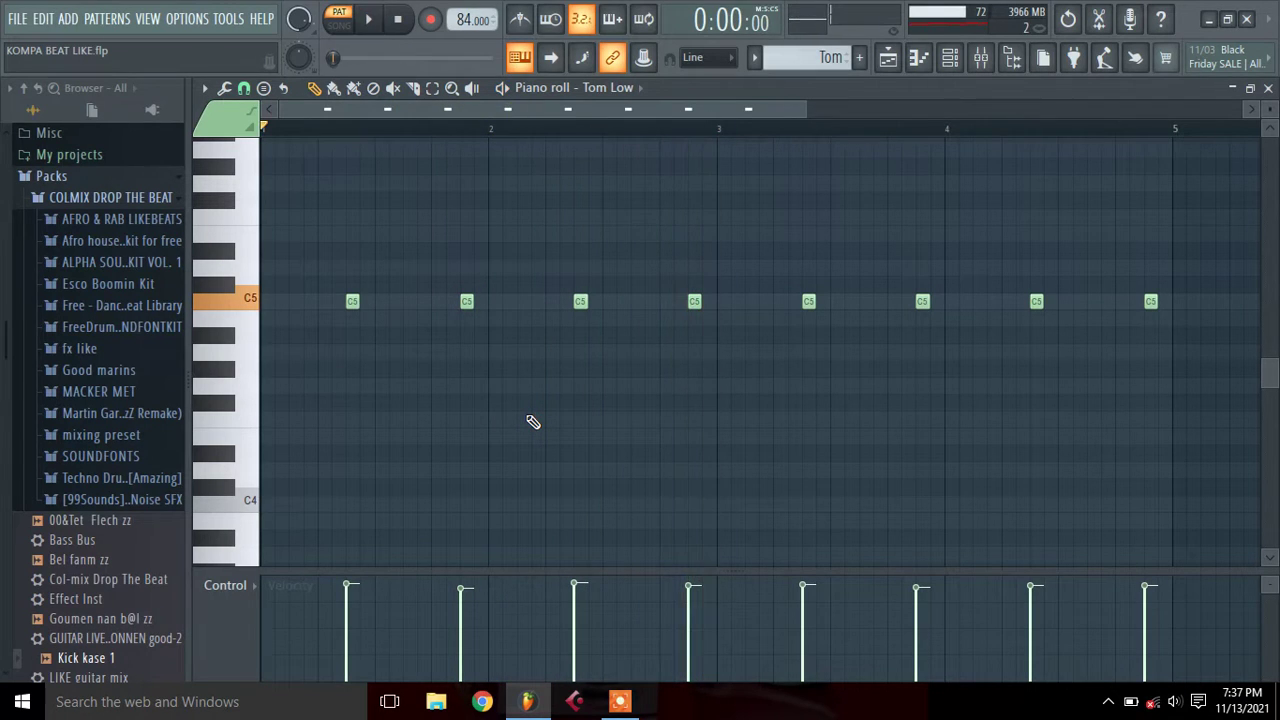
Select the Kale crash pattern and examine the Crash4 channel's notes in the piano roll
{"action": "left_click", "coordinate": [755, 58]}
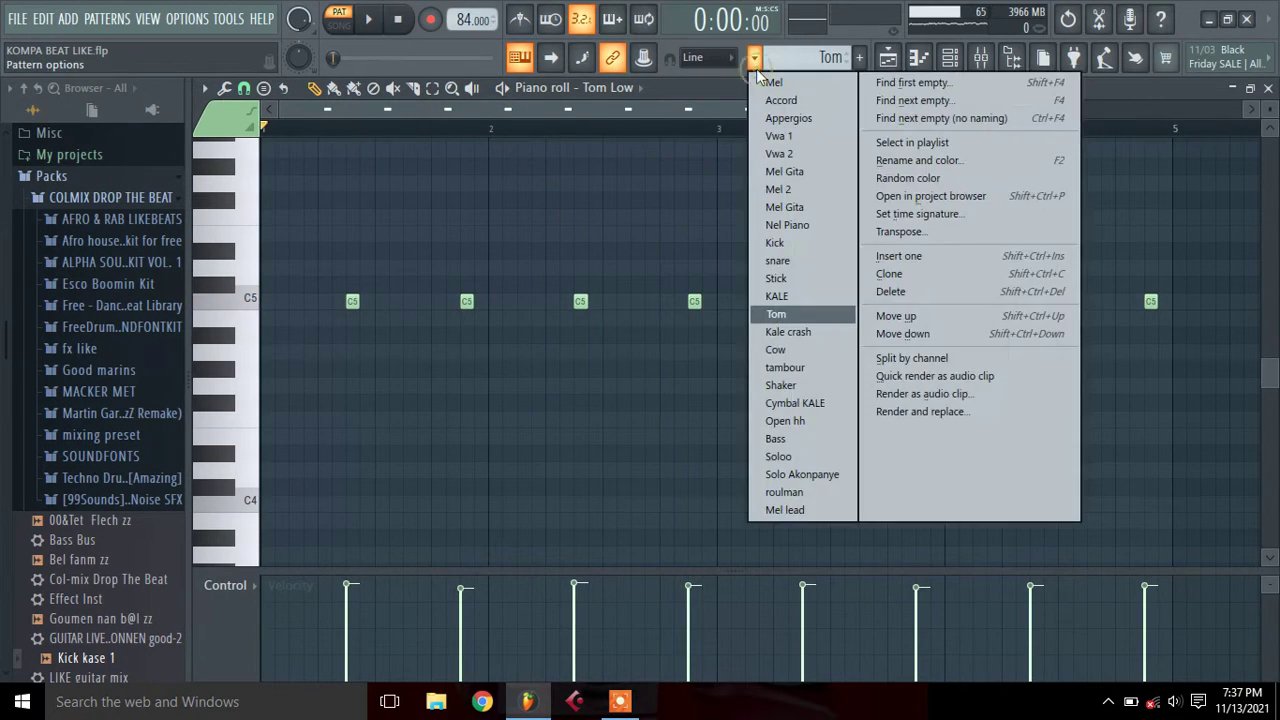
{"action": "left_click", "coordinate": [795, 332]}
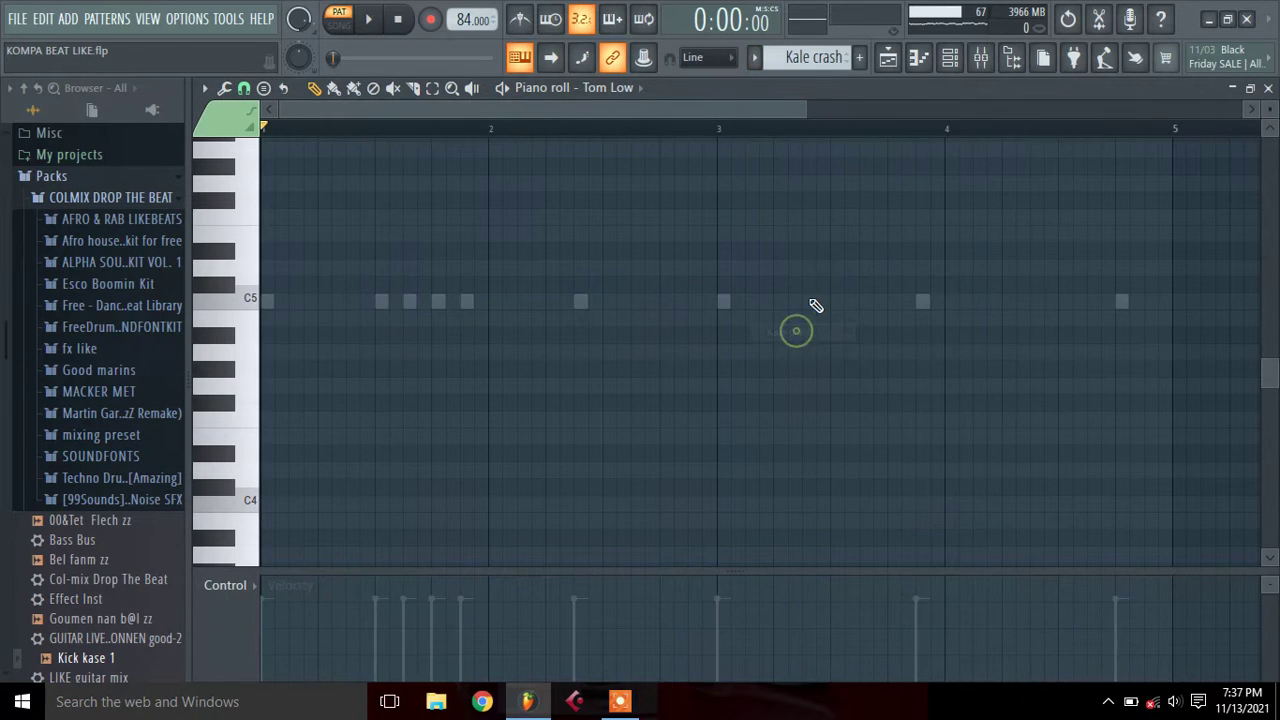
{"action": "left_click", "coordinate": [949, 59]}
{"action": "left_click", "coordinate": [565, 310]}
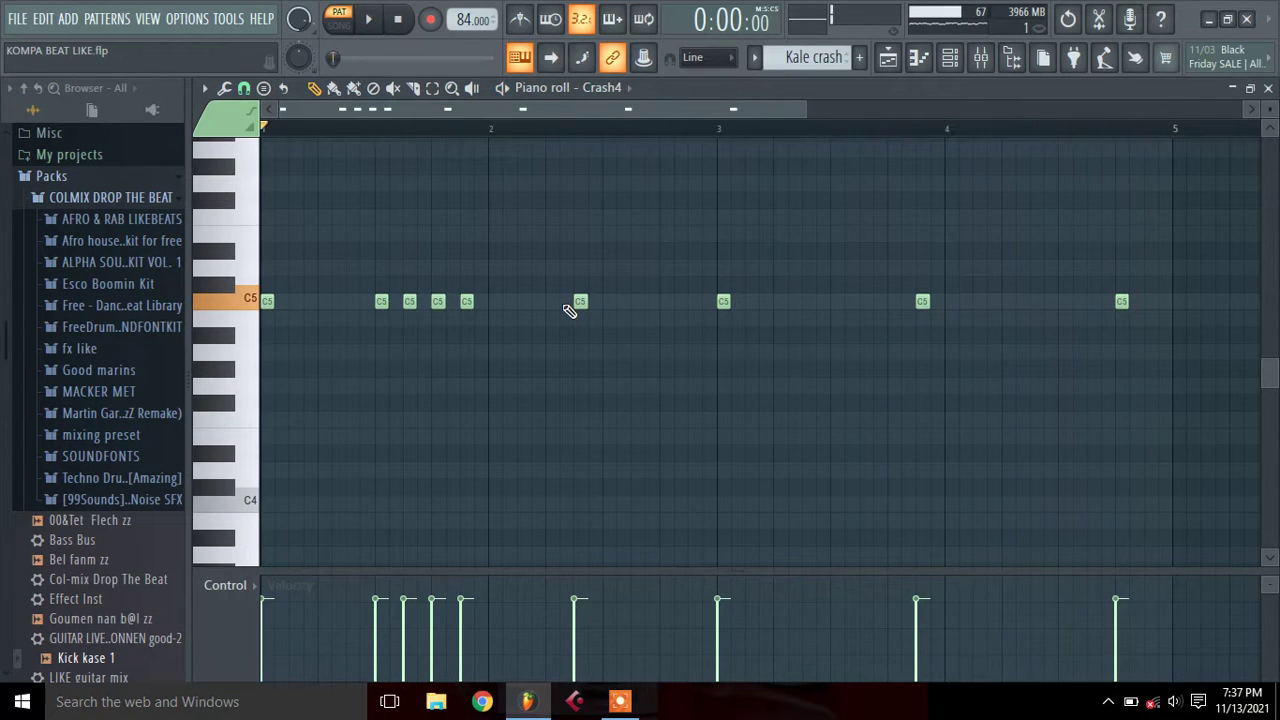
Select the Cow pattern and examine the Cowbell 1 channel's notes in the piano roll
{"action": "left_click", "coordinate": [754, 58]}
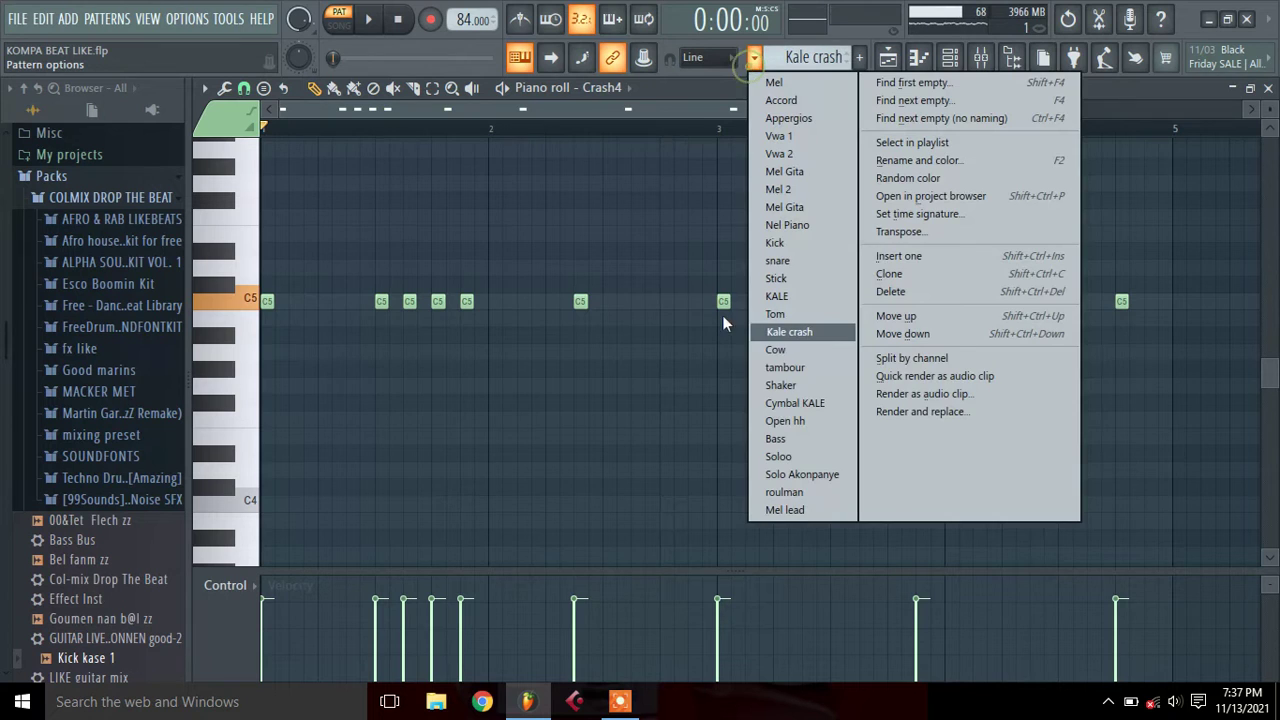
{"action": "left_click", "coordinate": [780, 350]}
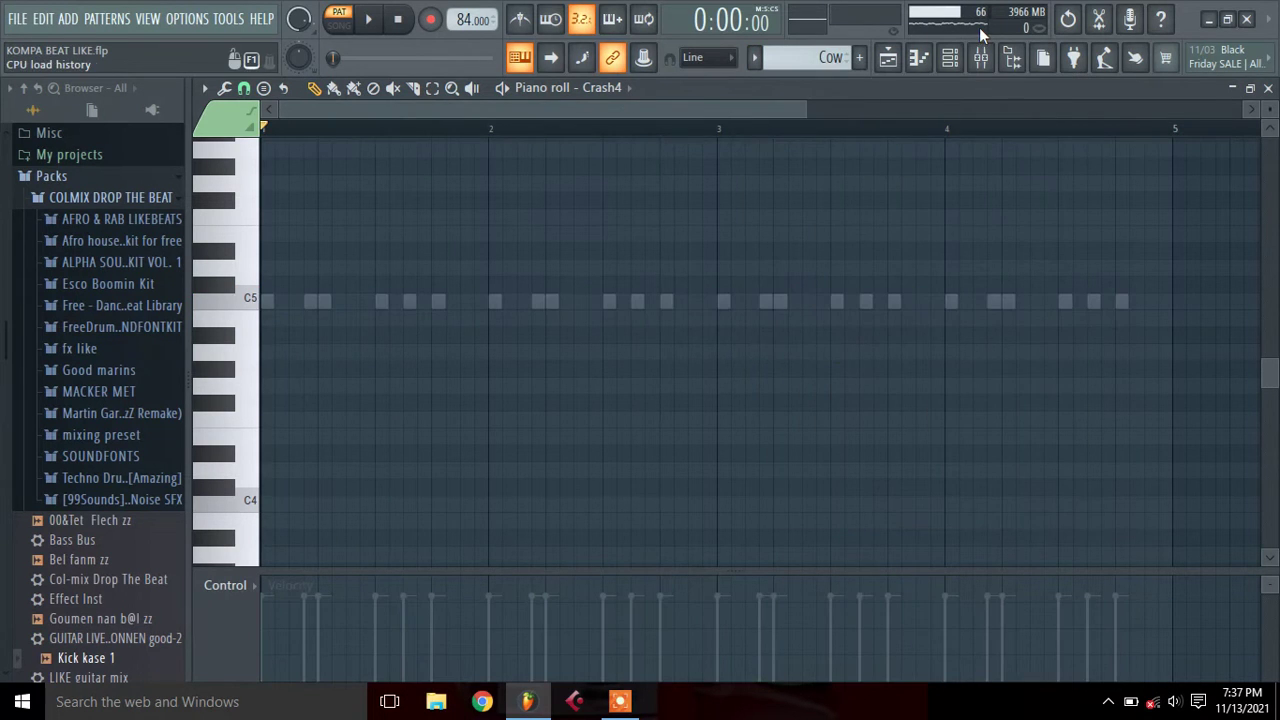
{"action": "left_click", "coordinate": [950, 58]}
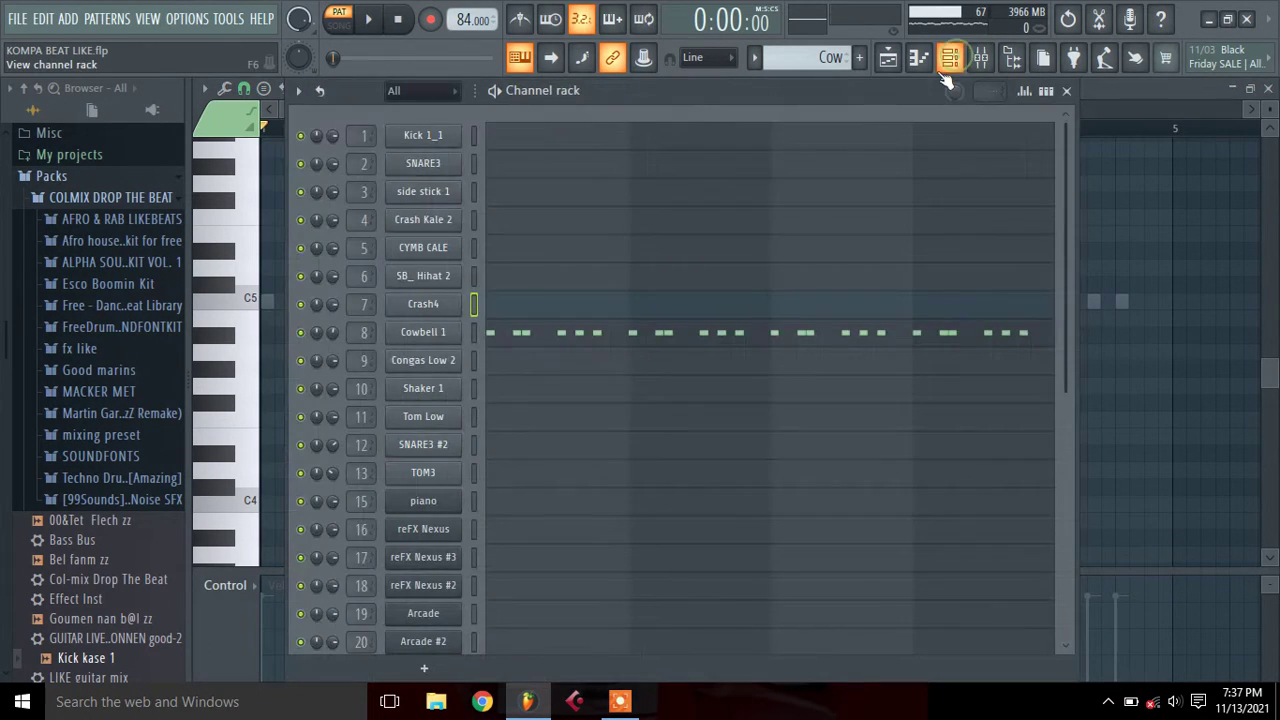
{"action": "left_click", "coordinate": [558, 340]}
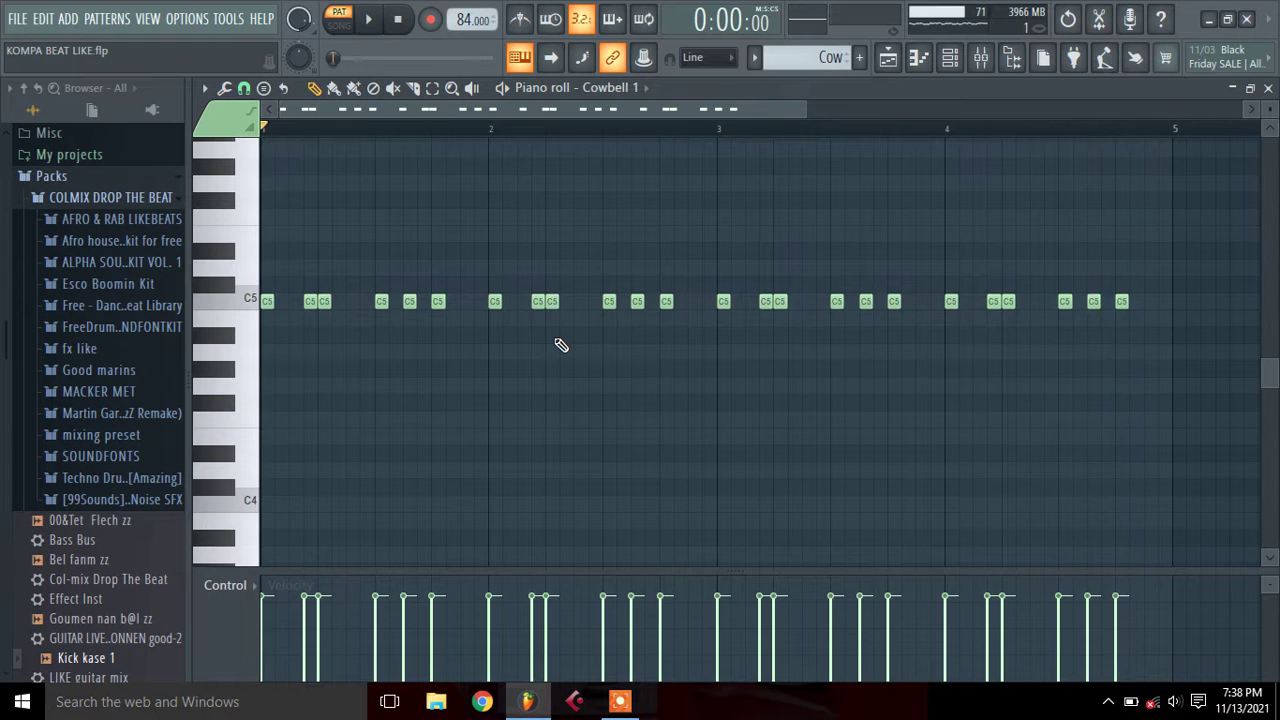
Select the tambour pattern, open the Congas Low 2 notes in the piano roll, and play them
{"action": "left_click", "coordinate": [756, 57]}
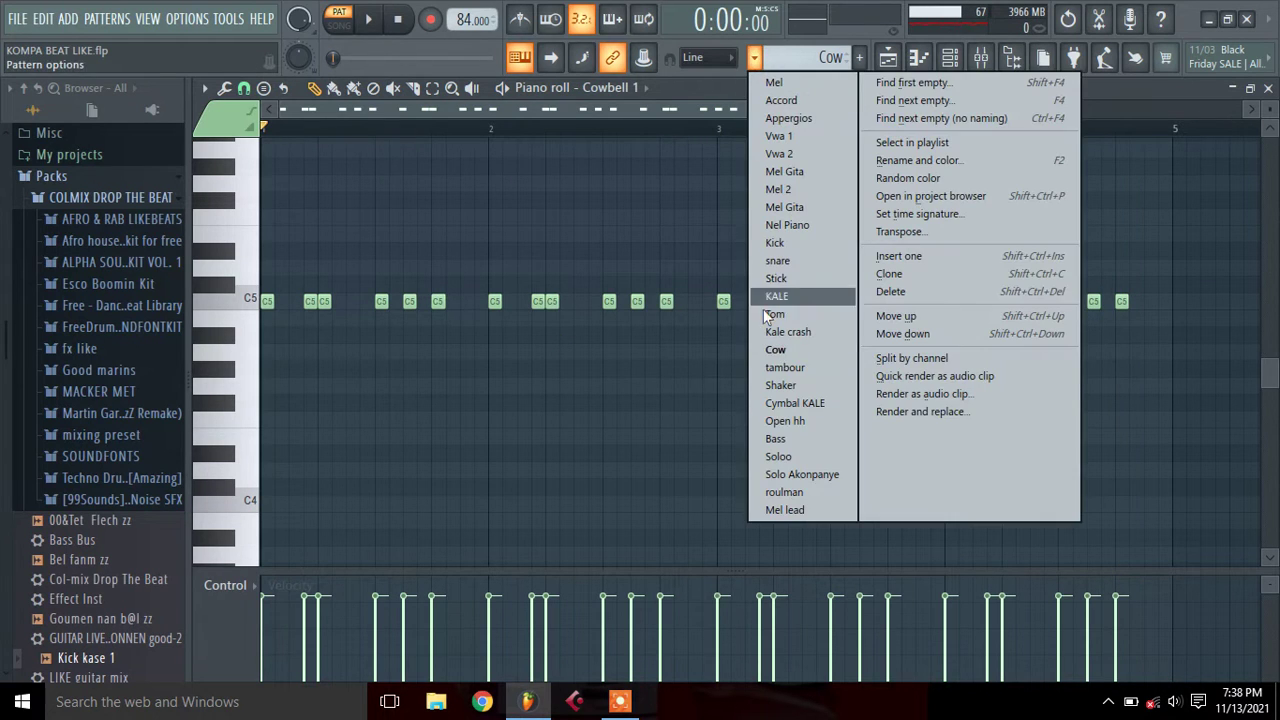
{"action": "left_click", "coordinate": [768, 370]}
{"action": "left_click", "coordinate": [925, 63]}
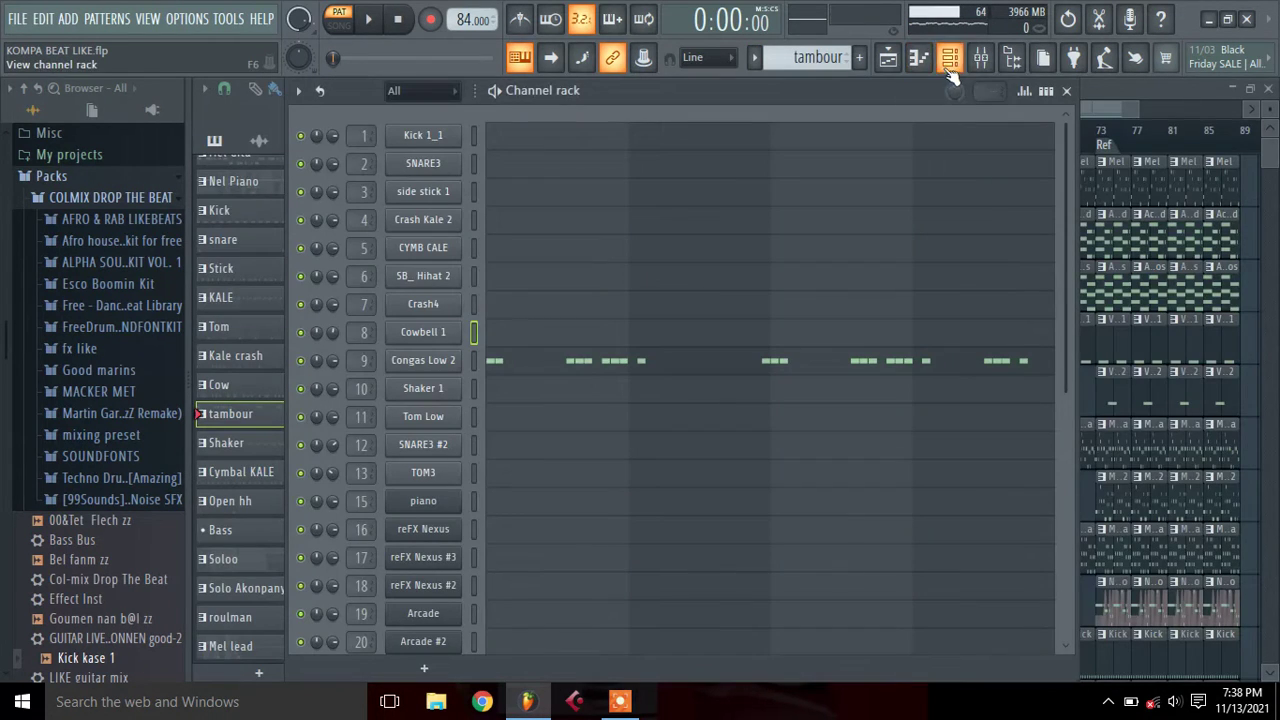
{"action": "left_click", "coordinate": [700, 346]}
{"action": "key", "text": "space"}
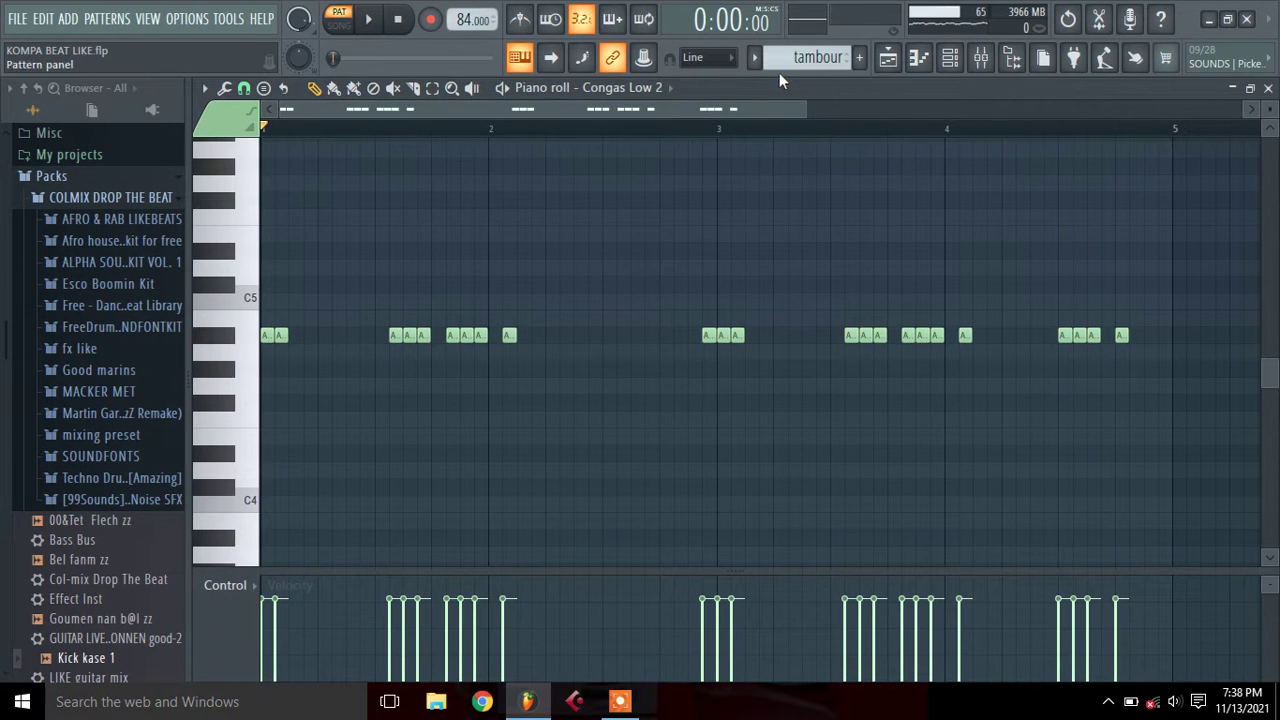
Select the Shaker pattern, open the Shaker 1 channel's notes in the piano roll, and play them
{"action": "left_click", "coordinate": [756, 58]}
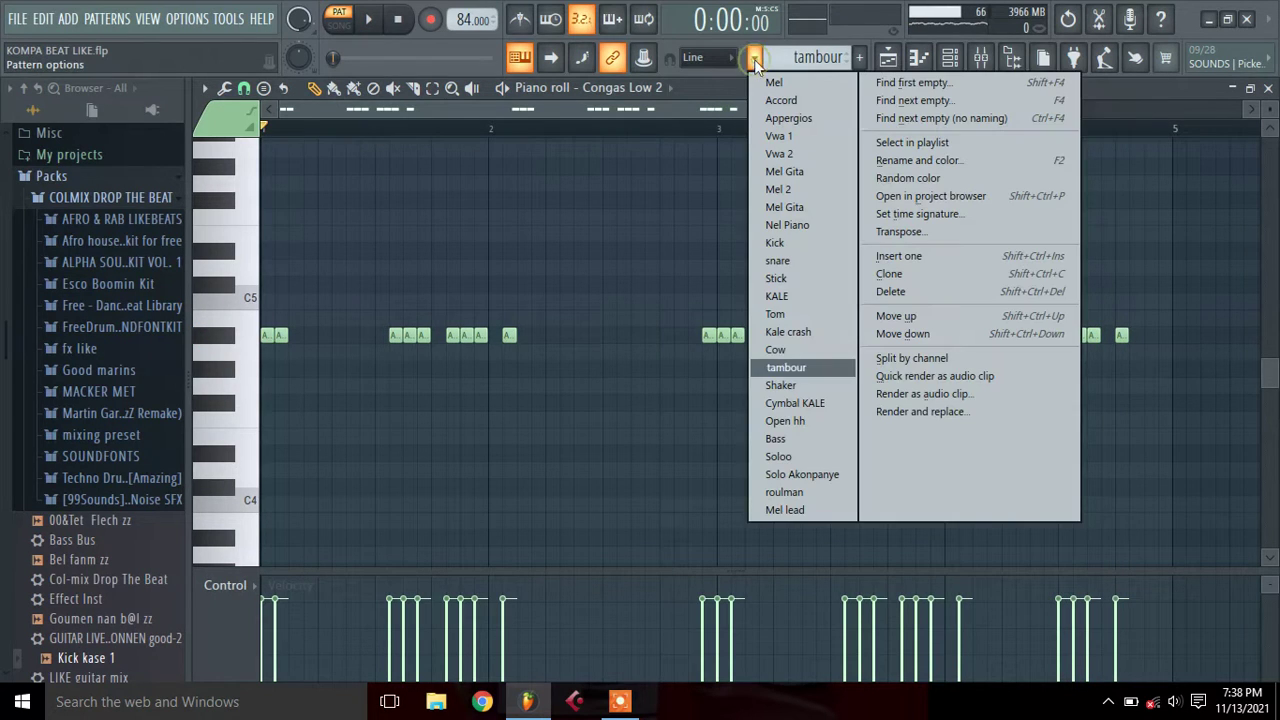
{"action": "left_click", "coordinate": [791, 387]}
{"action": "left_click", "coordinate": [950, 60]}
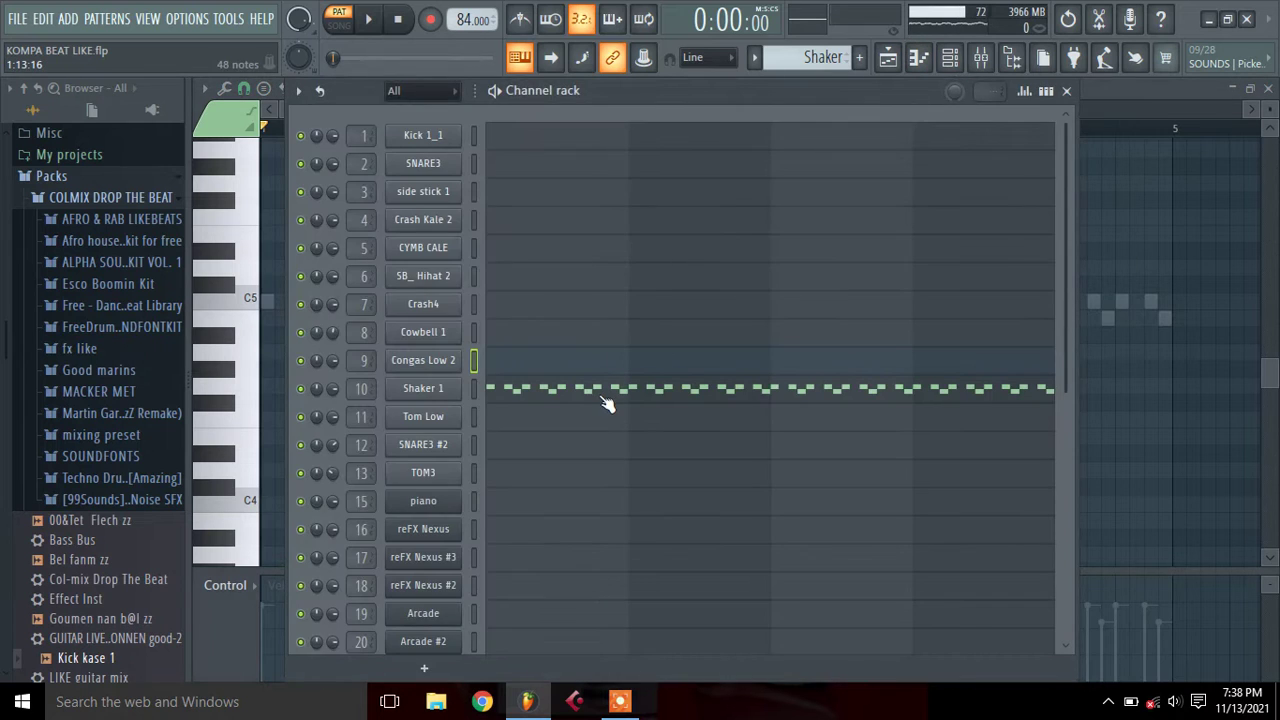
{"action": "left_click", "coordinate": [604, 393]}
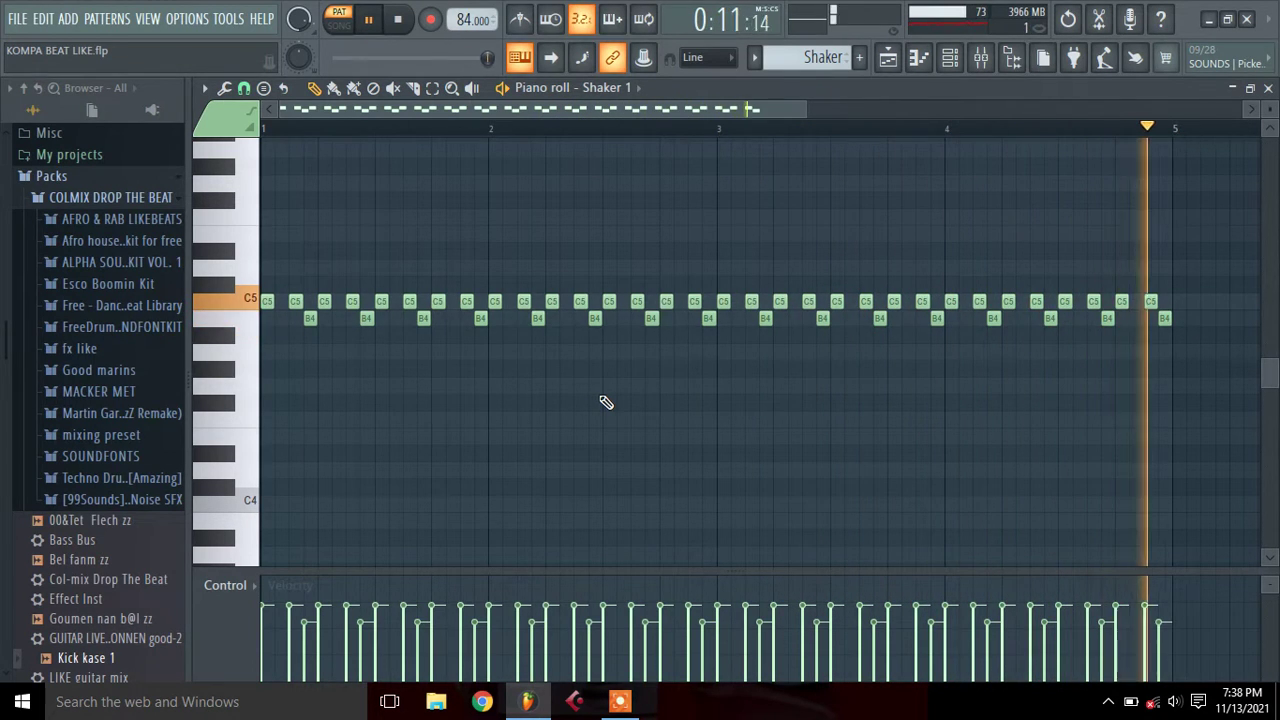
{"action": "key", "text": "space"}
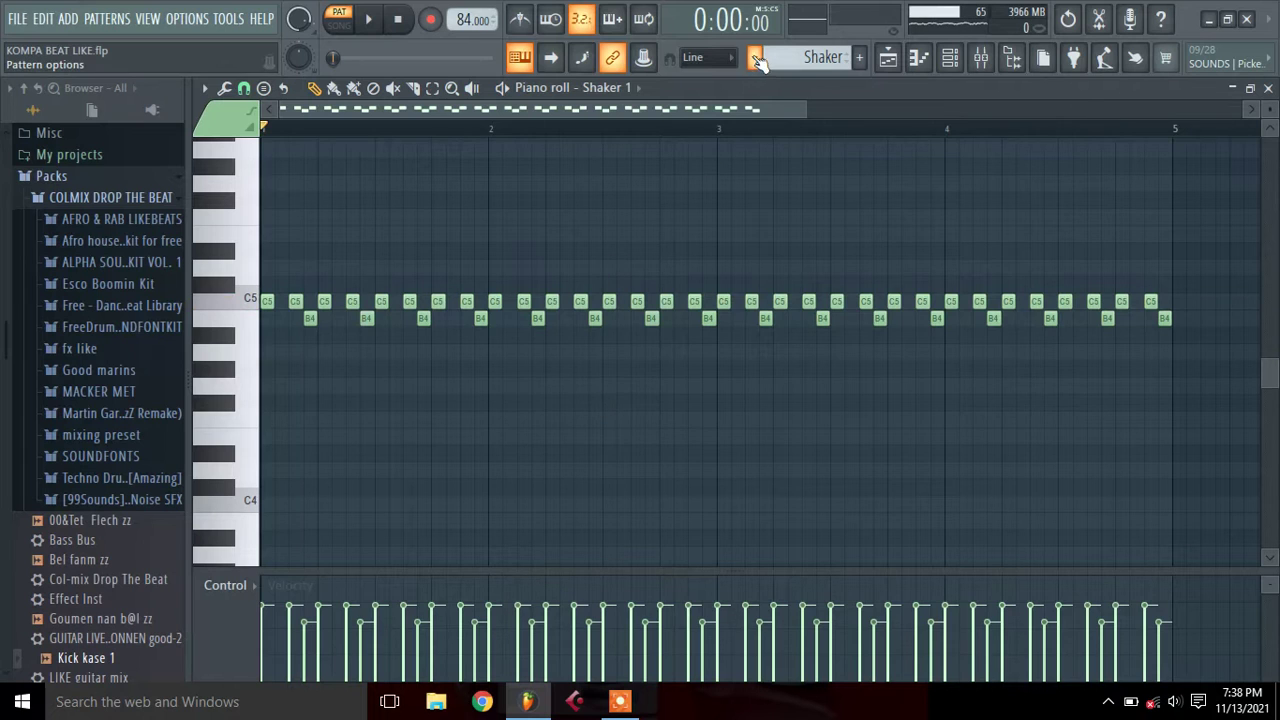
Select the Cymbal KALE pattern, open the CYMB CALE notes in the piano roll, and audition them
{"action": "left_click", "coordinate": [756, 58]}
{"action": "left_click", "coordinate": [789, 403]}
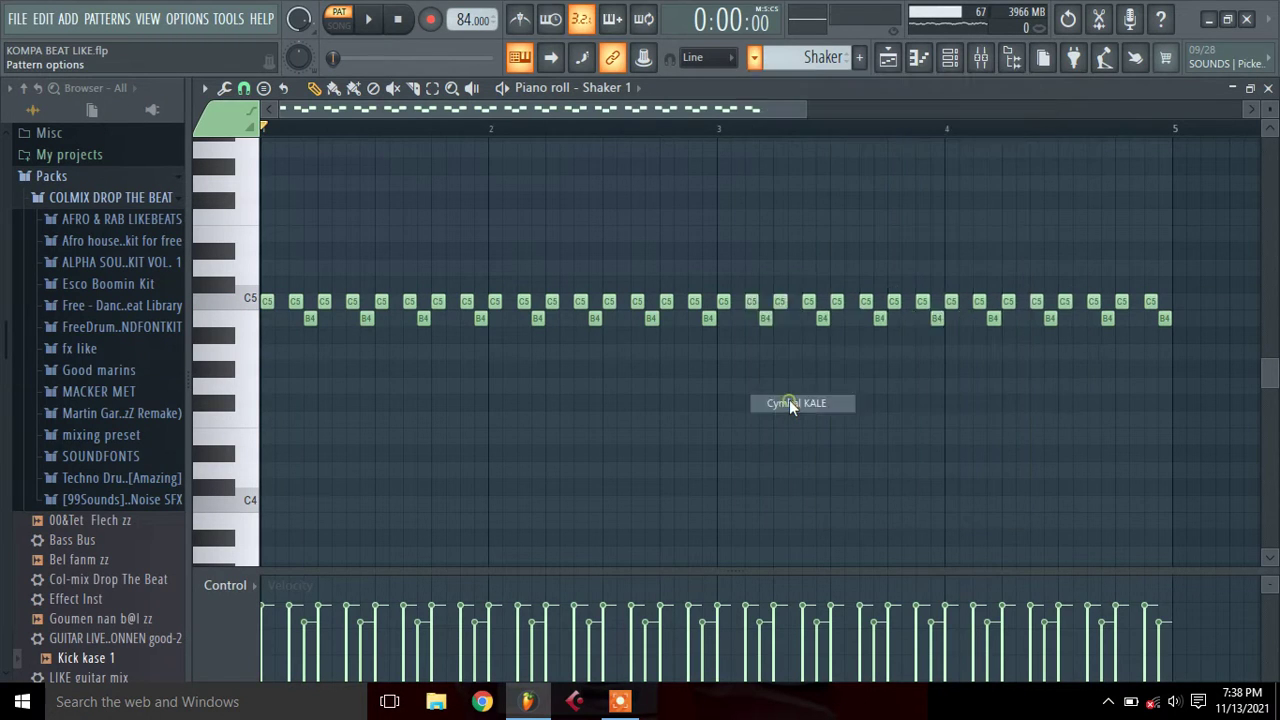
{"action": "left_click", "coordinate": [949, 60]}
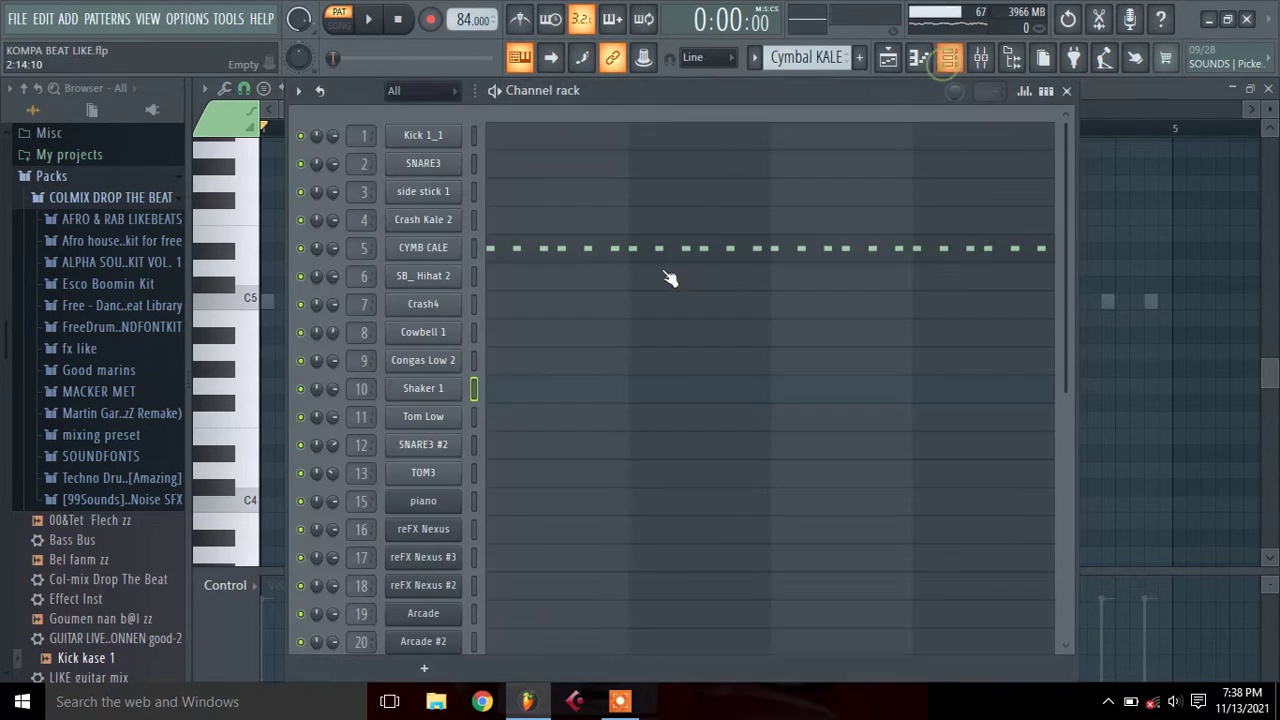
{"action": "left_click", "coordinate": [597, 252]}
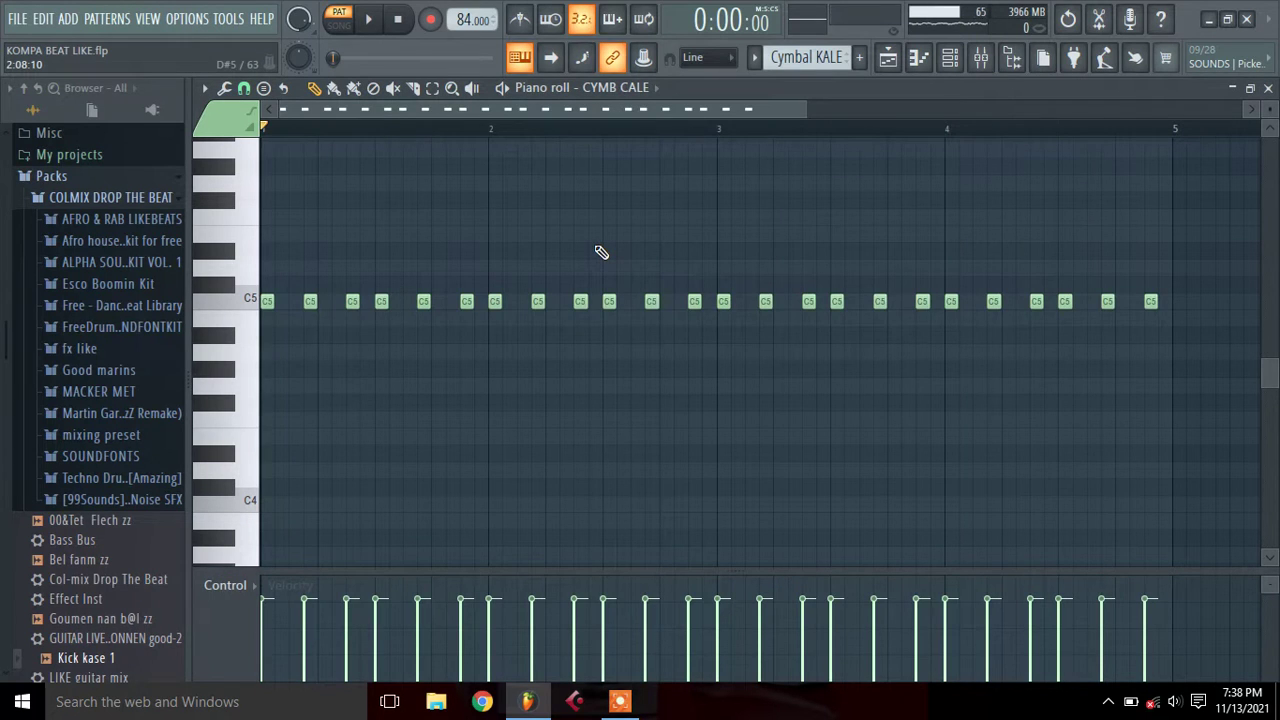
{"action": "key", "text": "space"}
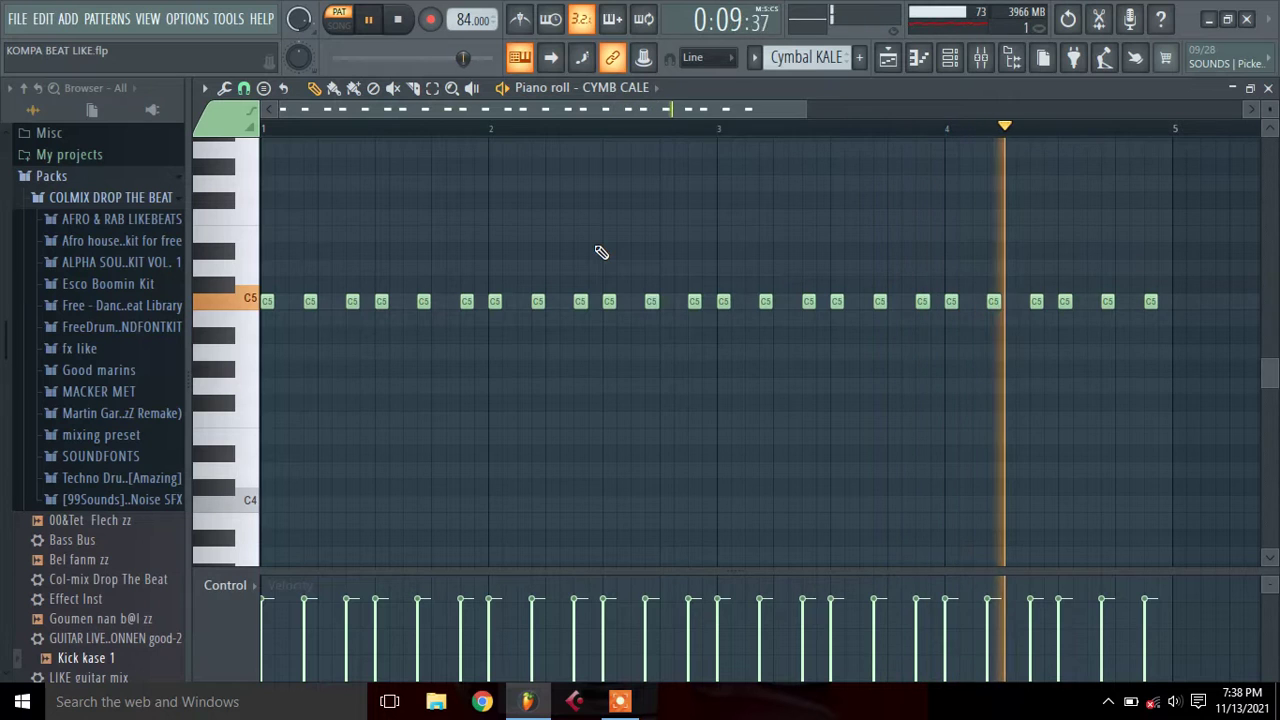
{"action": "key", "text": "space"}
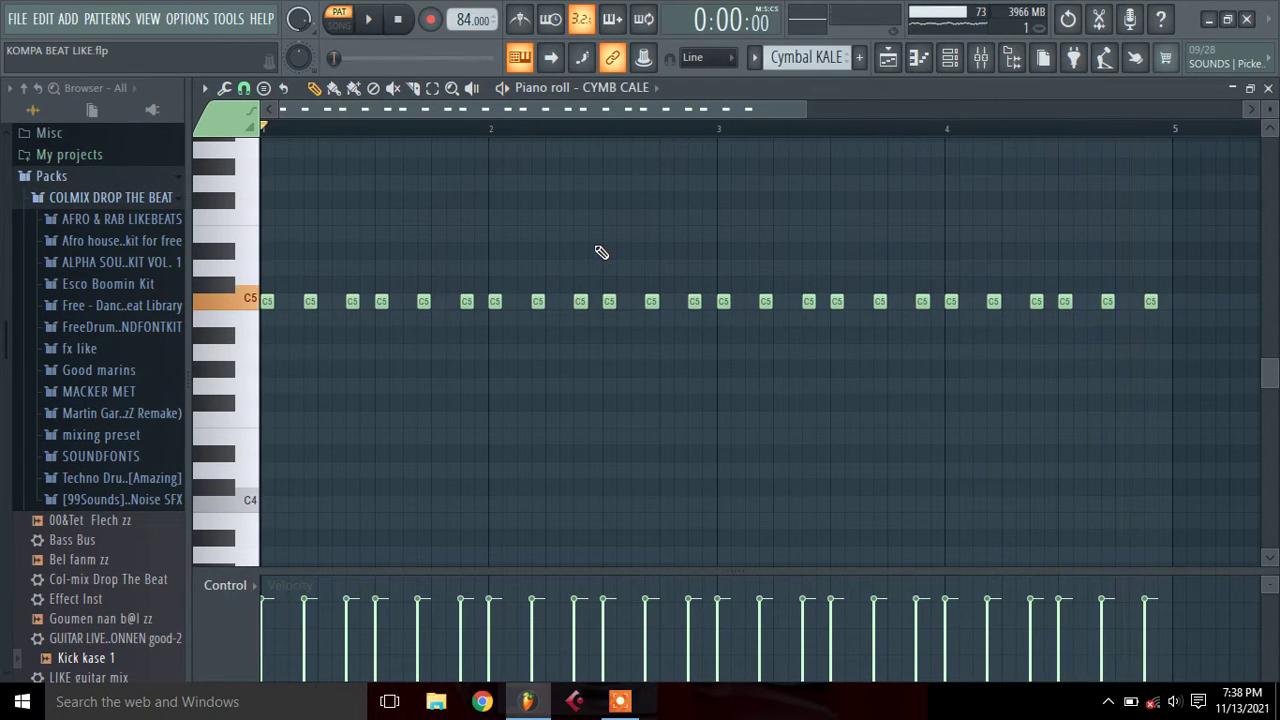
Select the Open hh pattern and examine the SB_ Hihat 2 channel's notes in the piano roll
{"action": "left_click", "coordinate": [753, 59]}
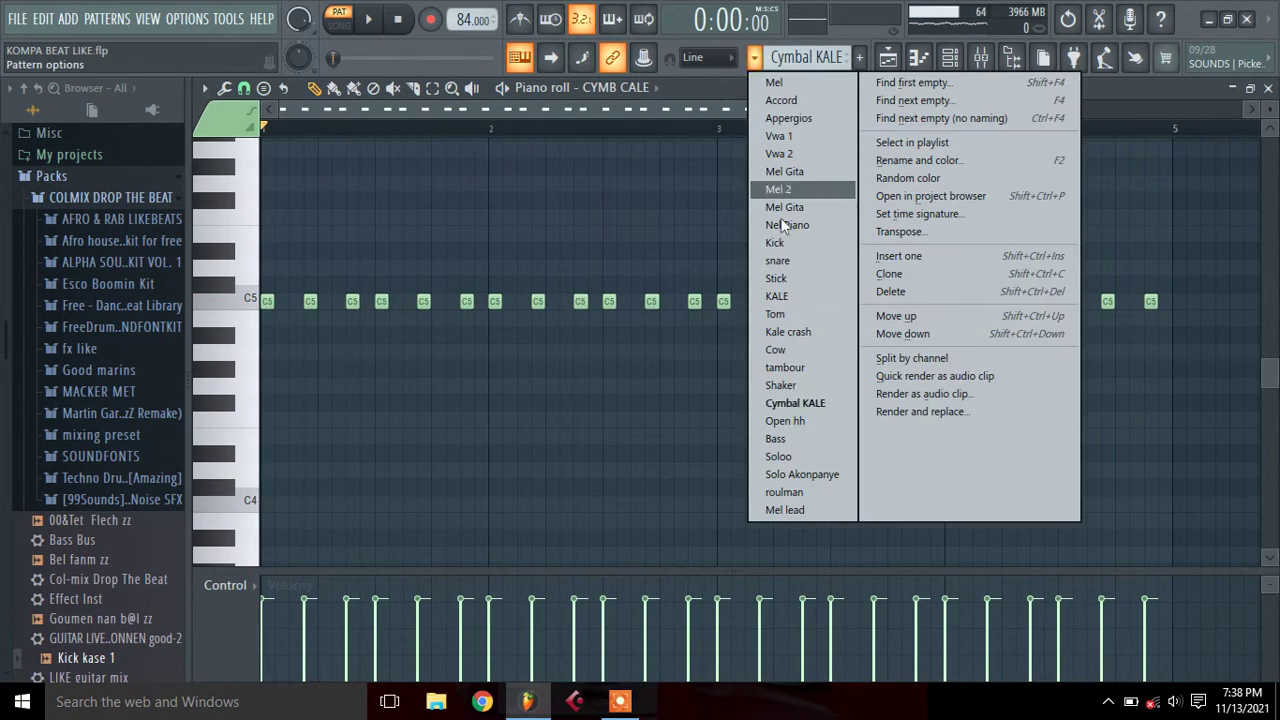
{"action": "left_click", "coordinate": [792, 423]}
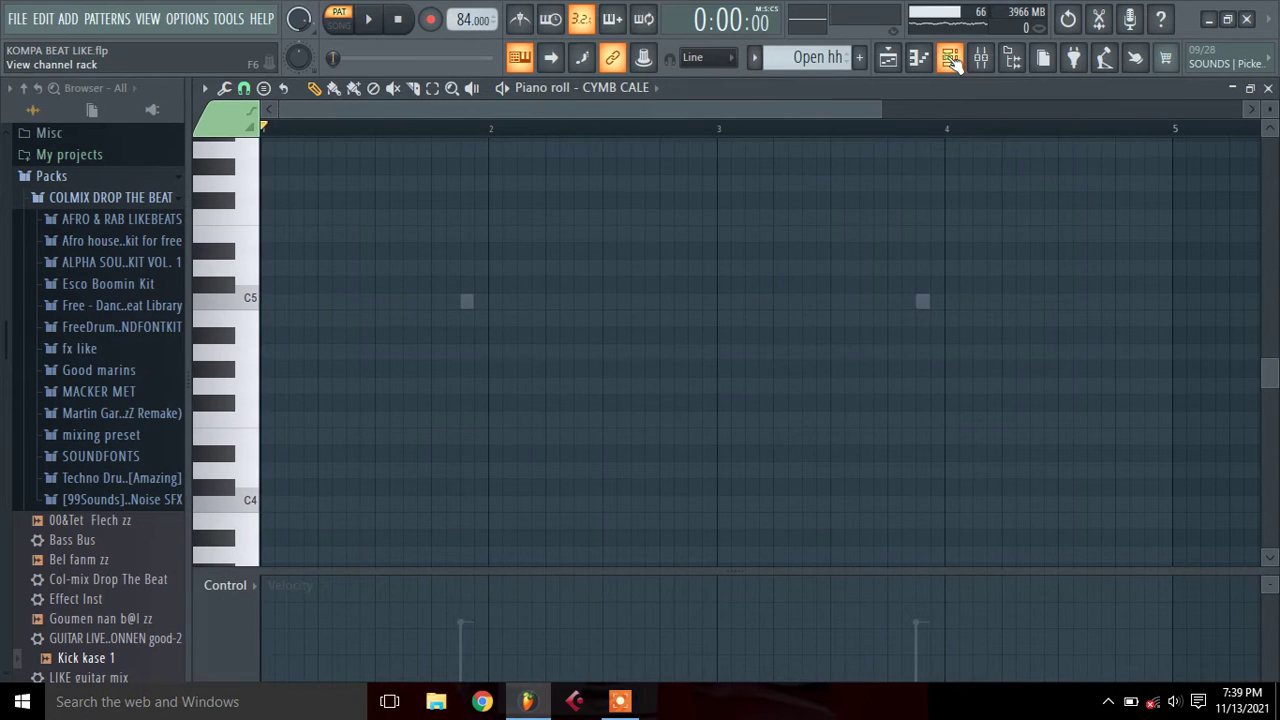
{"action": "left_click", "coordinate": [953, 60]}
{"action": "left_click", "coordinate": [507, 273]}
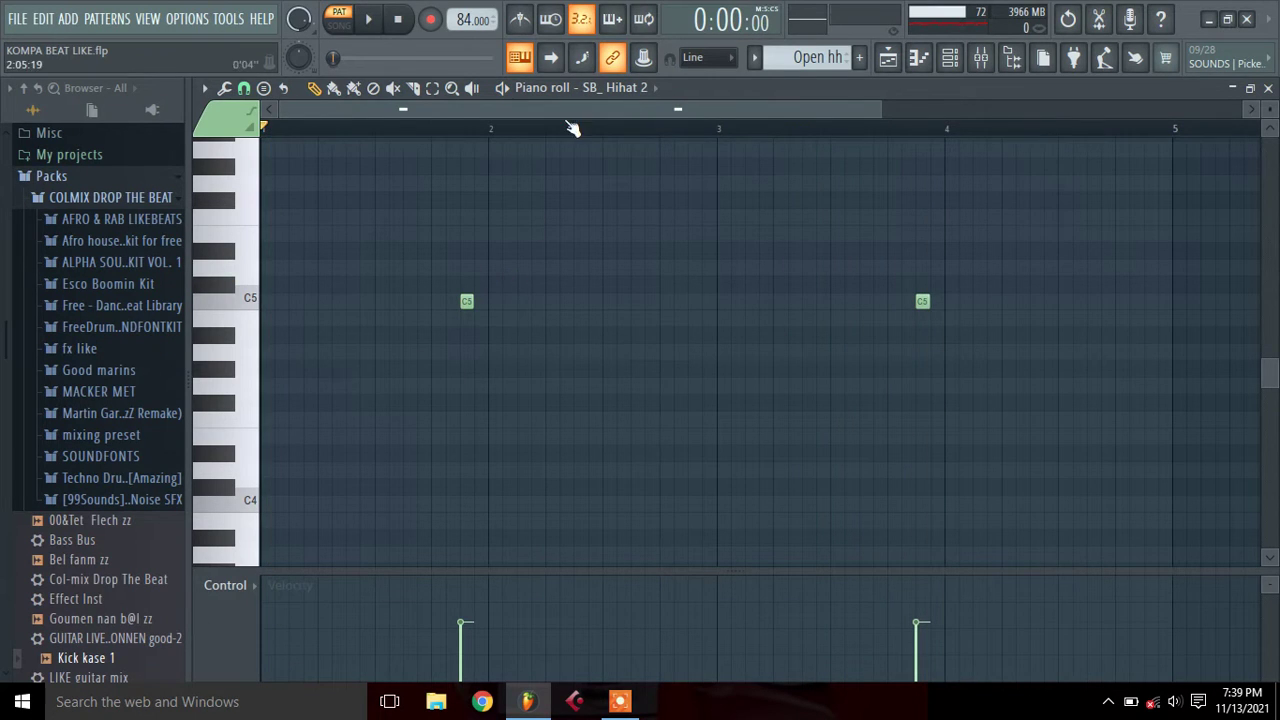
Select the roulman pattern, open the SNARE3 #2 notes in the piano roll, and play the fill twice from bar 4
{"action": "left_click", "coordinate": [756, 58]}
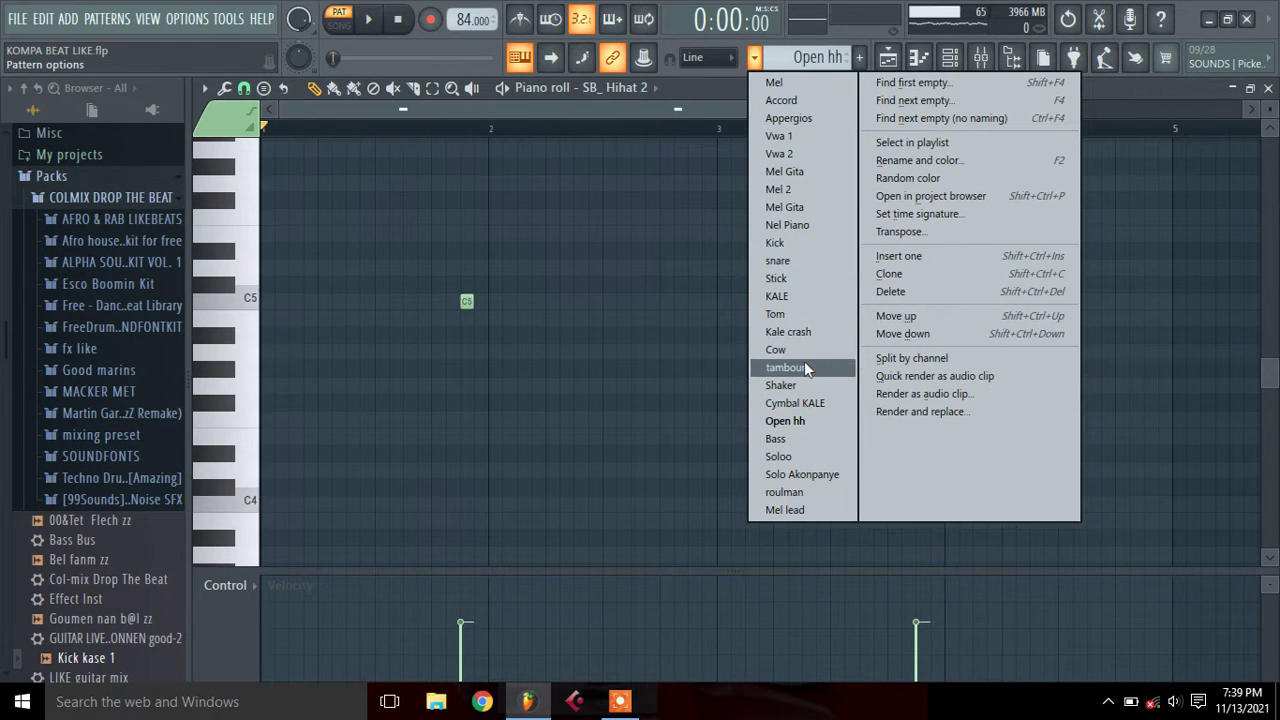
{"action": "left_click", "coordinate": [805, 492]}
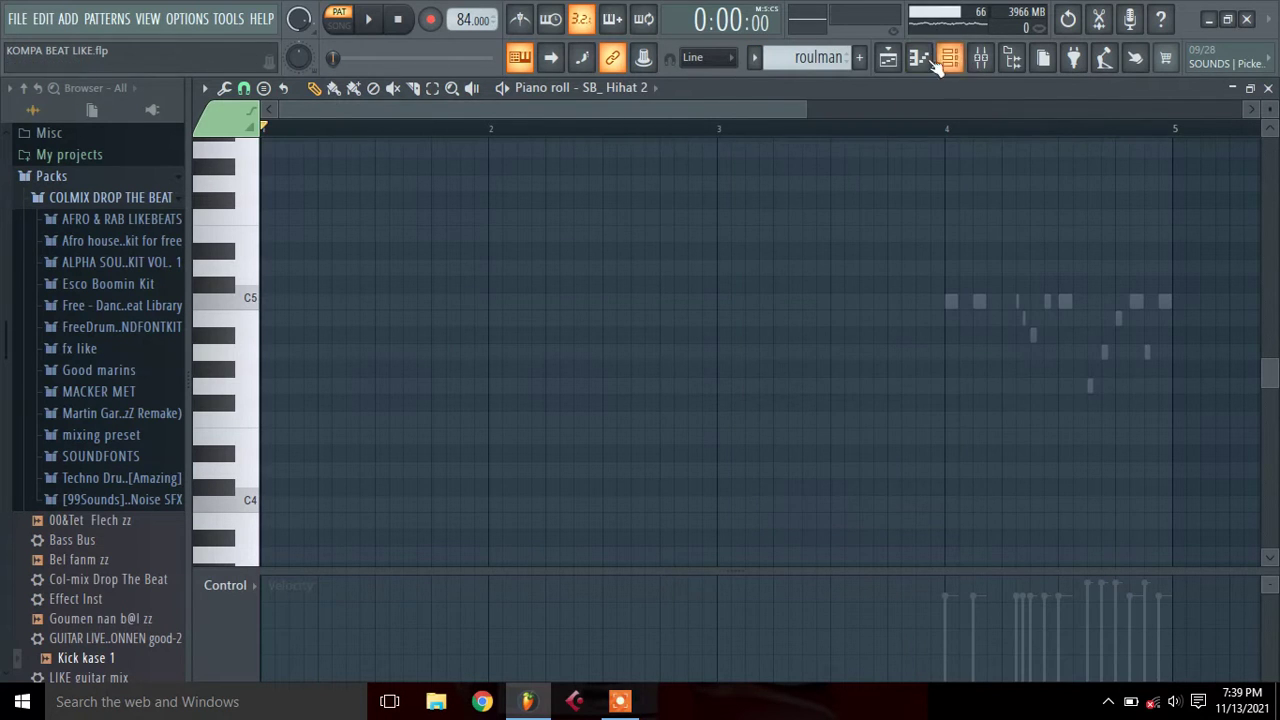
{"action": "left_click", "coordinate": [894, 62]}
{"action": "left_click", "coordinate": [945, 62]}
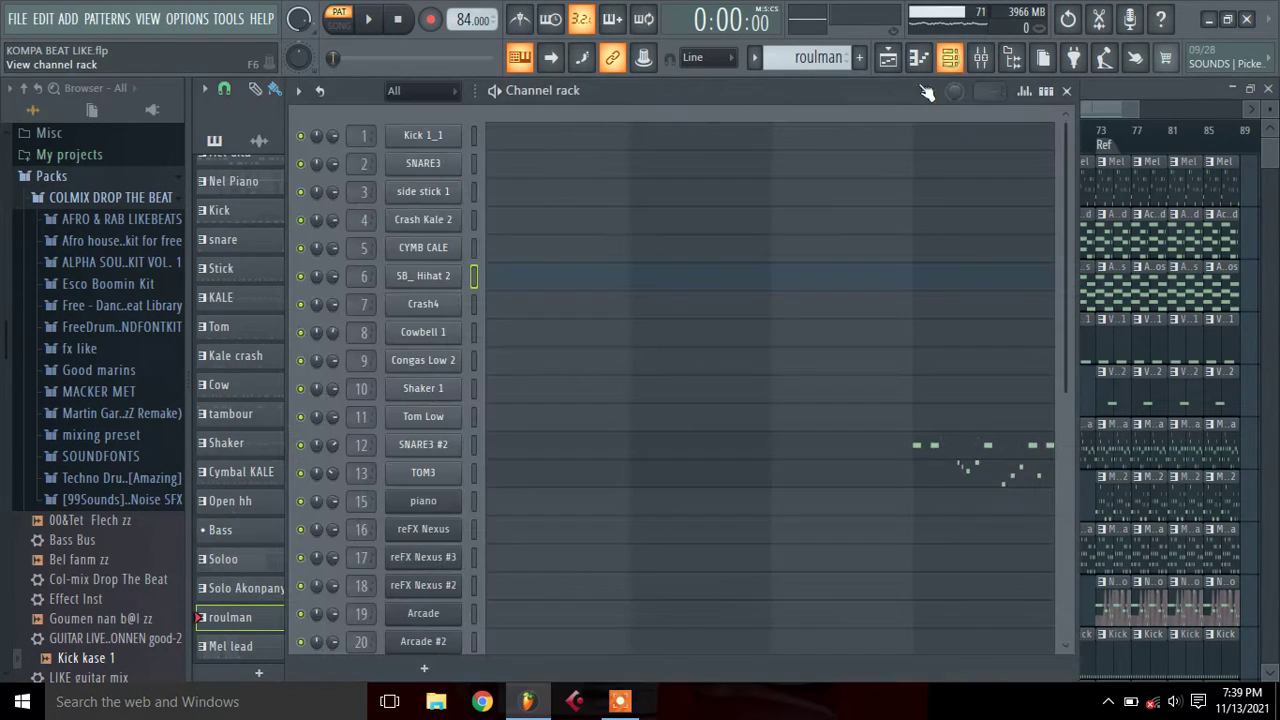
{"action": "left_click", "coordinate": [510, 455]}
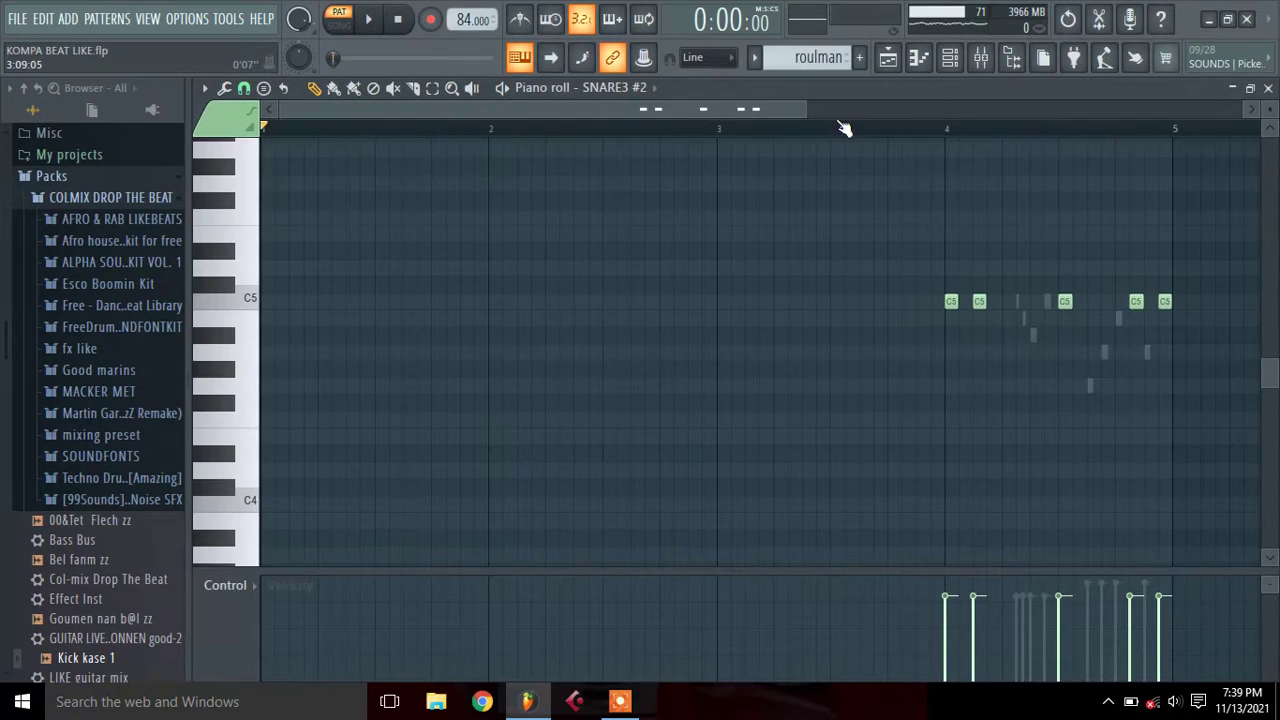
{"action": "left_click", "coordinate": [950, 130]}
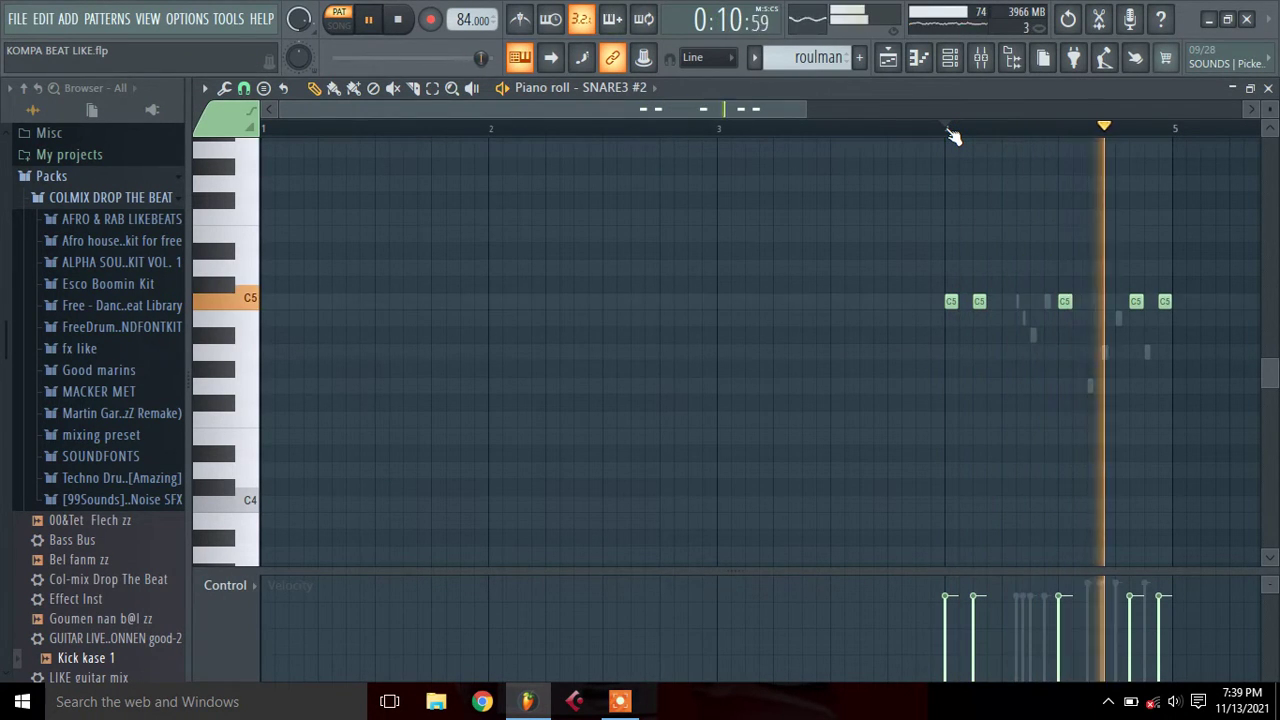
{"action": "key", "text": "space"}
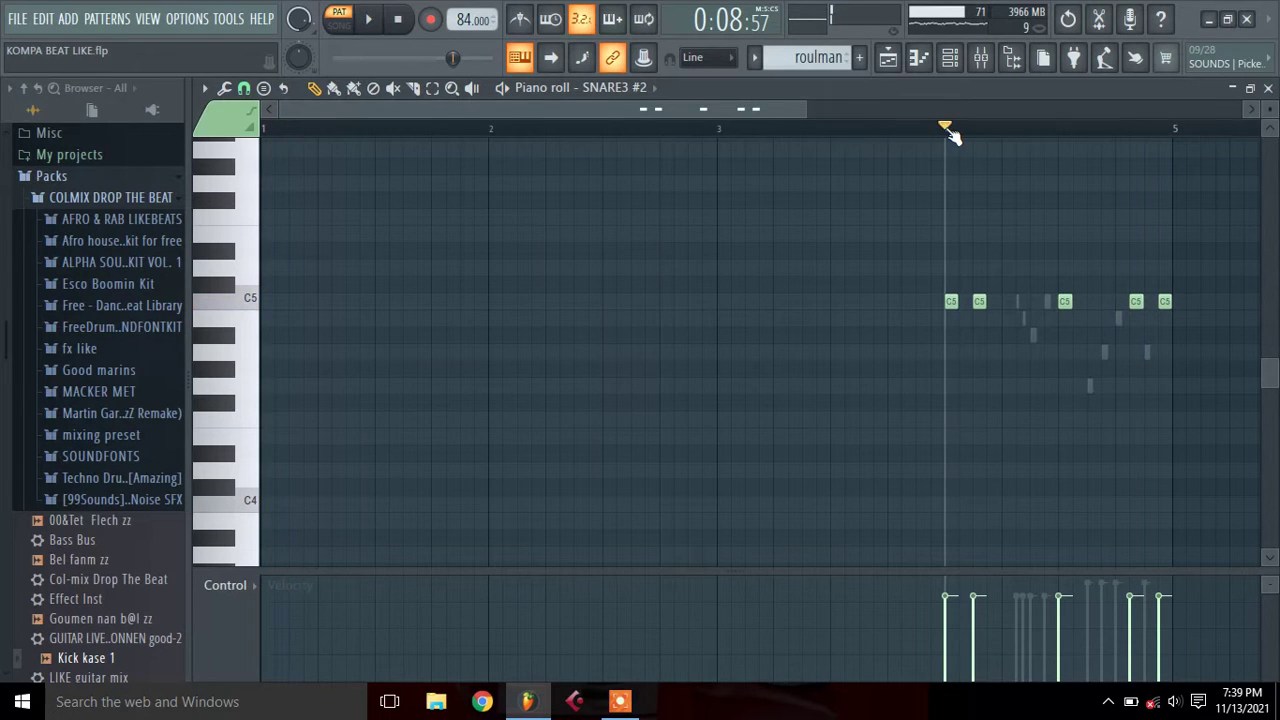
{"action": "key", "text": "space"}
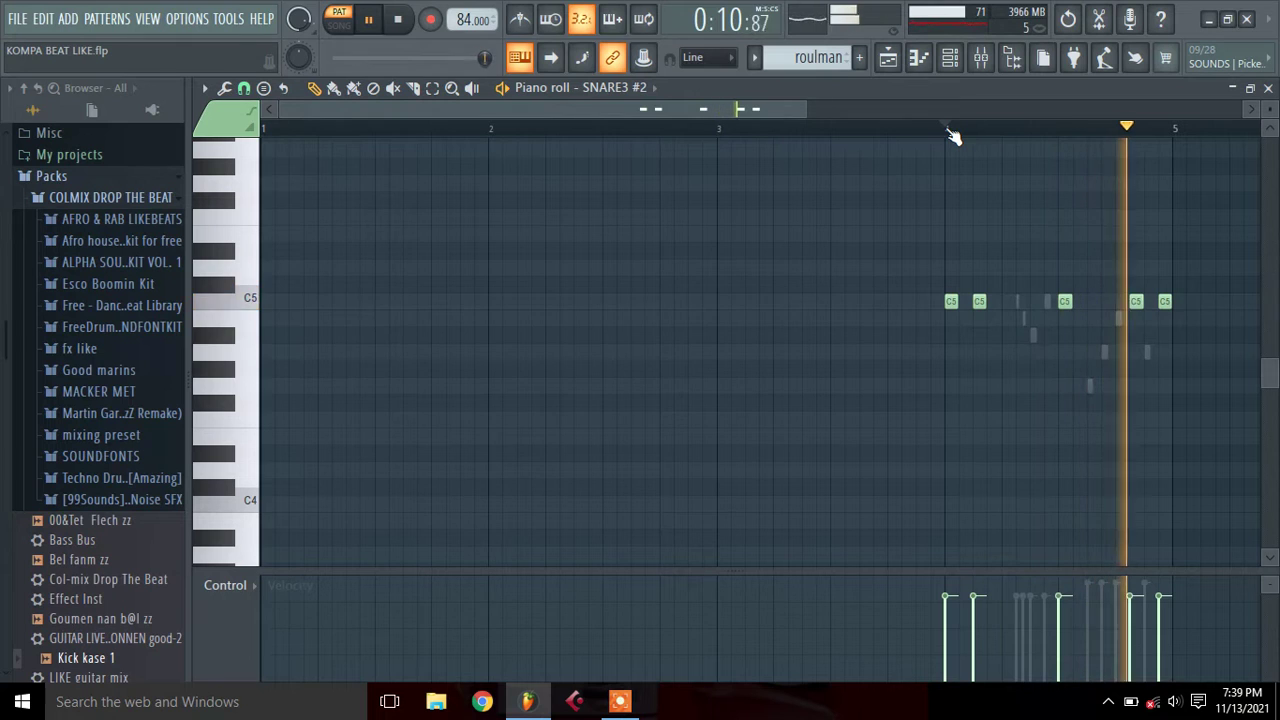
{"action": "key", "text": "space"}
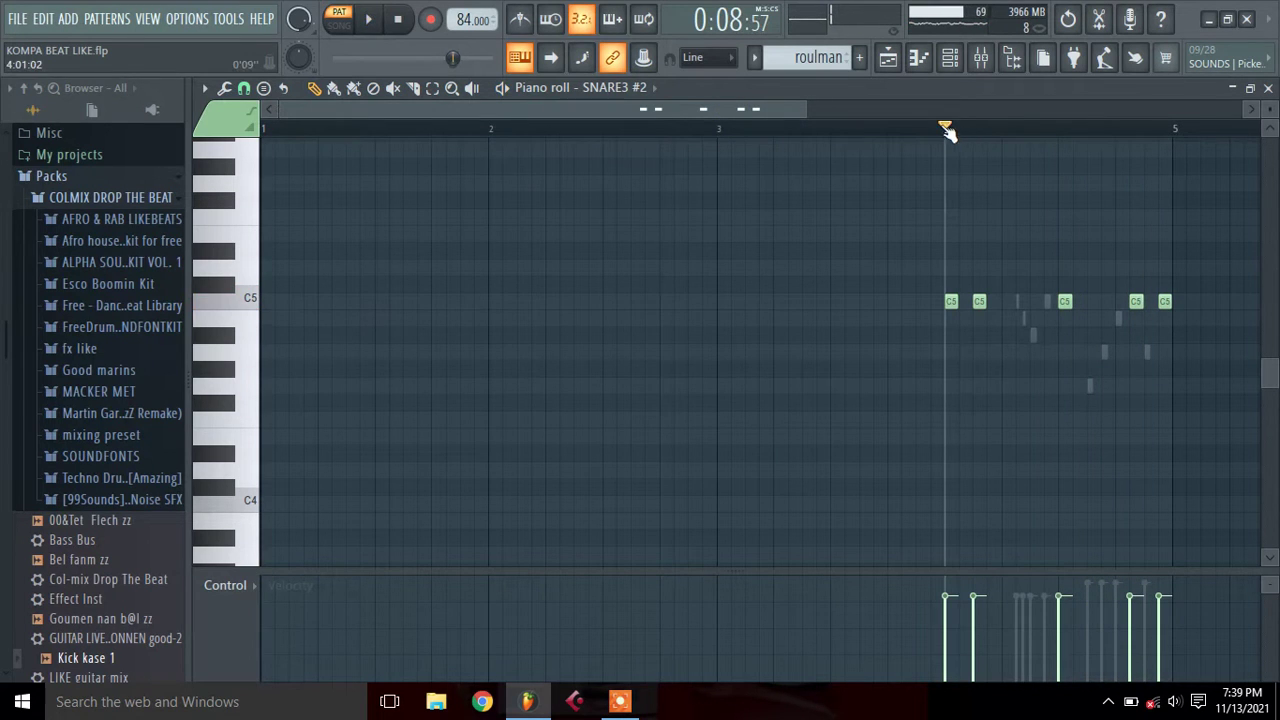
Look over the song arrangement in the playlist and return to the SNARE3 #2 piano roll
{"action": "left_click", "coordinate": [886, 60]}
{"action": "left_click", "coordinate": [886, 60]}
{"action": "left_click", "coordinate": [886, 60]}
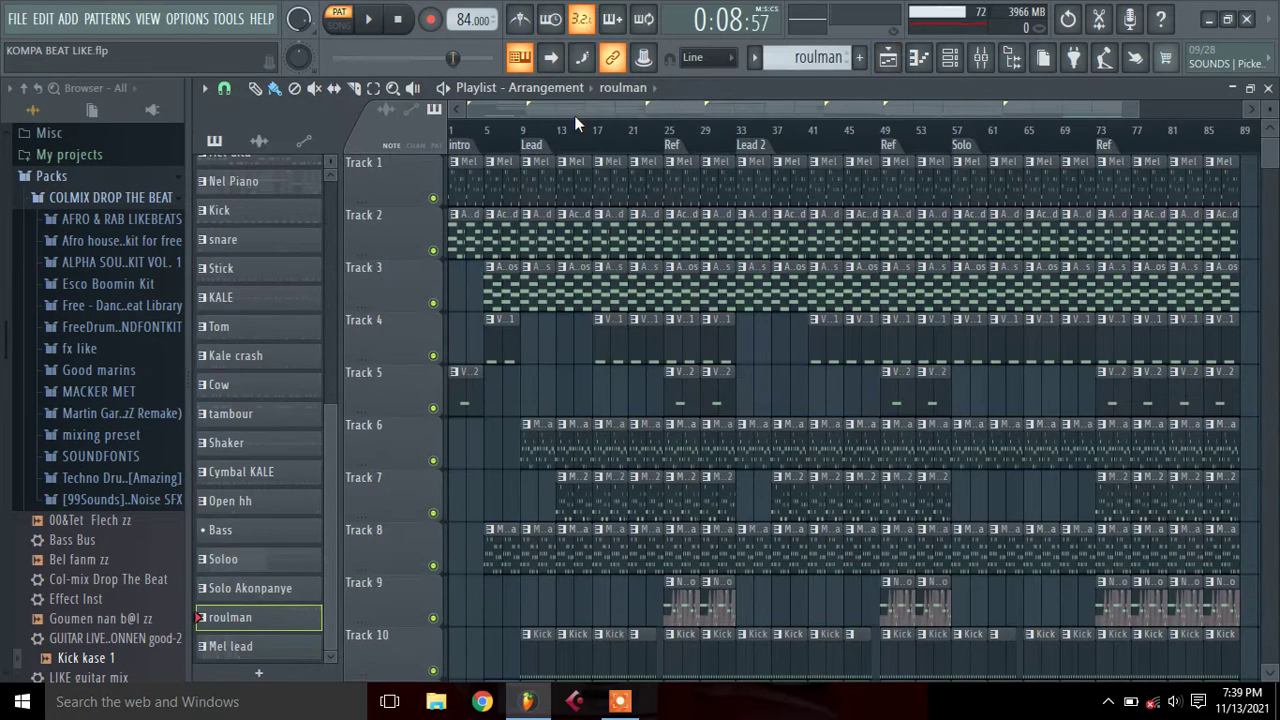
{"action": "left_click", "coordinate": [886, 60]}
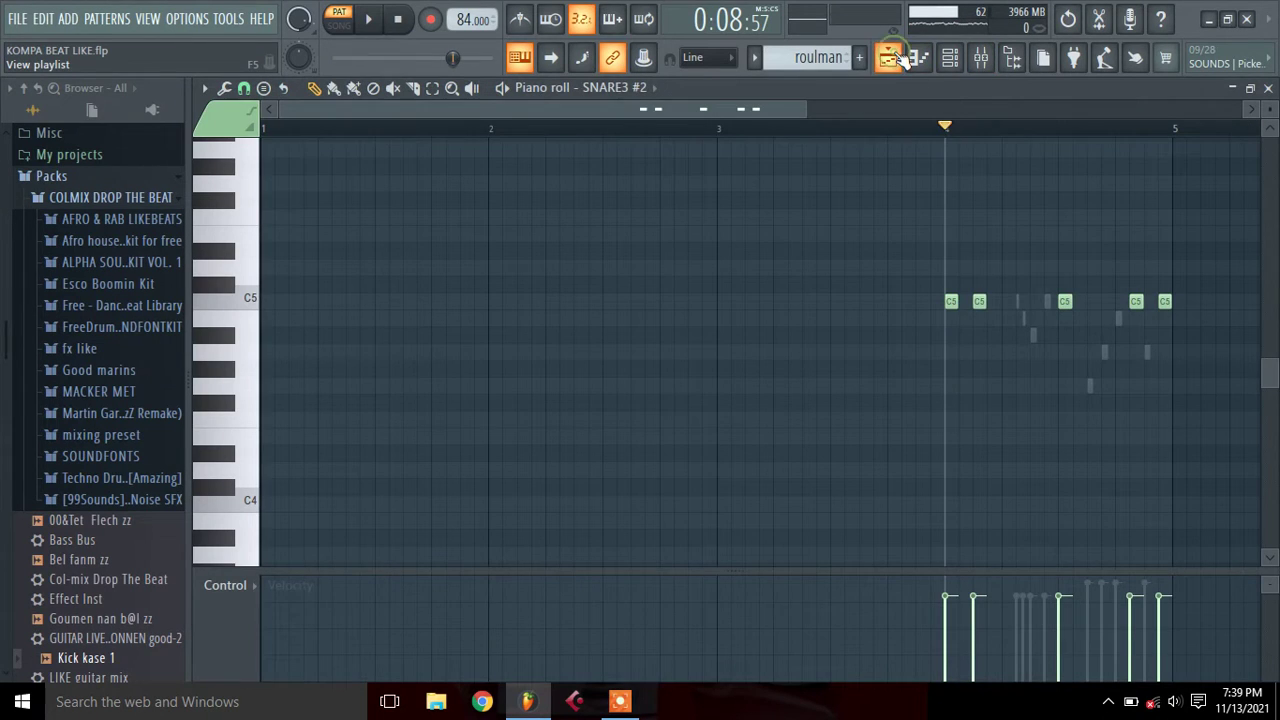
Select the Mel pattern, open the piano channel's melody in the piano roll, and play it from the start
{"action": "left_click", "coordinate": [754, 57]}
{"action": "left_click", "coordinate": [773, 82]}
{"action": "left_click", "coordinate": [950, 57]}
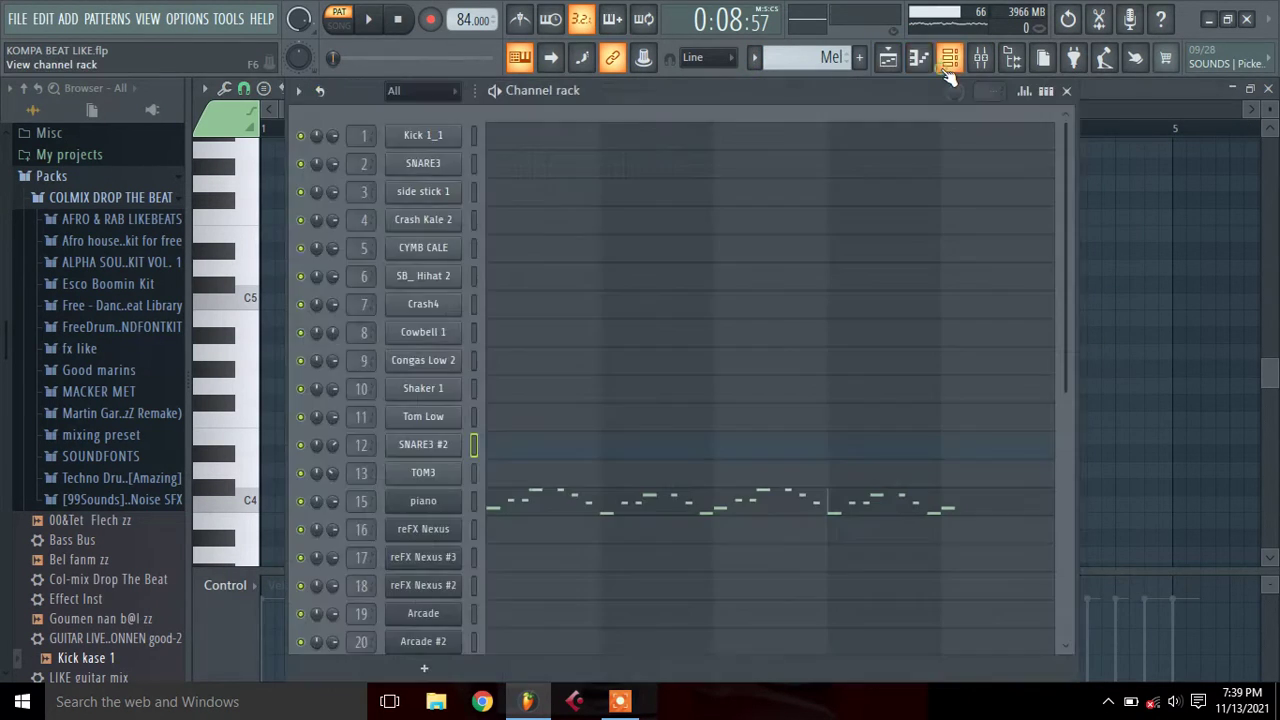
{"action": "left_click", "coordinate": [604, 512]}
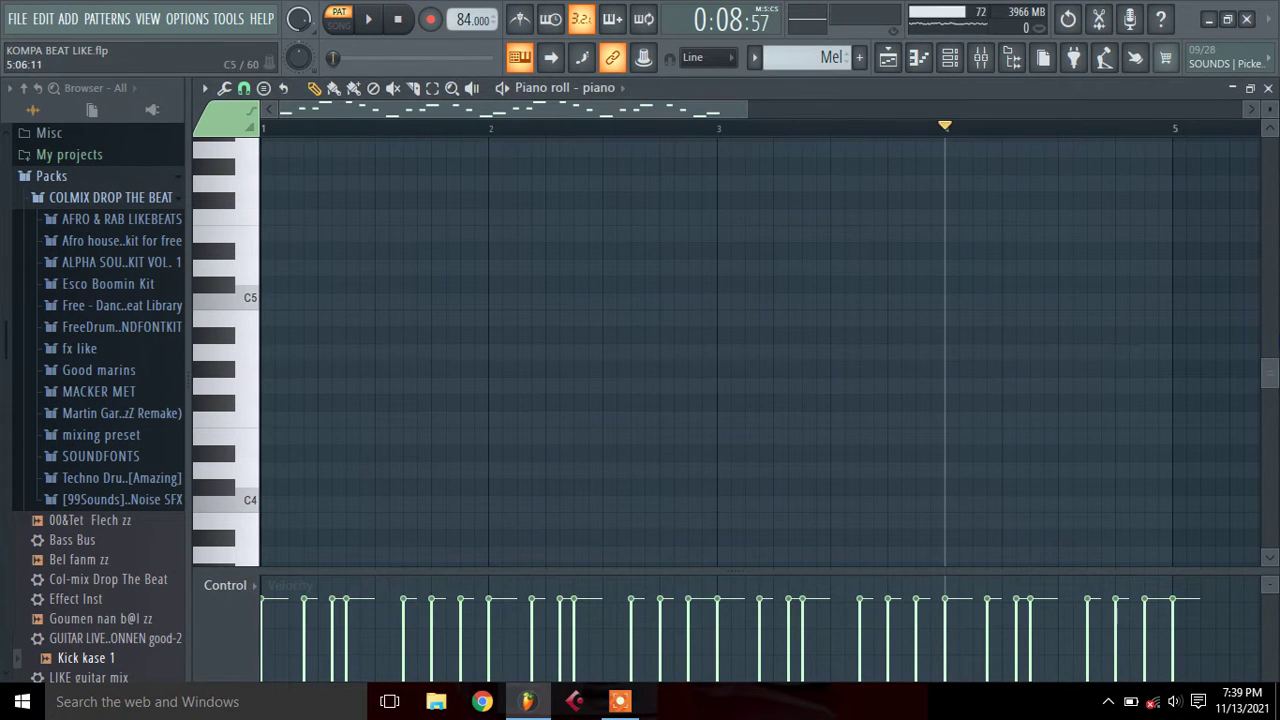
{"action": "scroll", "coordinate": [1266, 372], "scroll_direction": "up", "scroll_amount": 5}
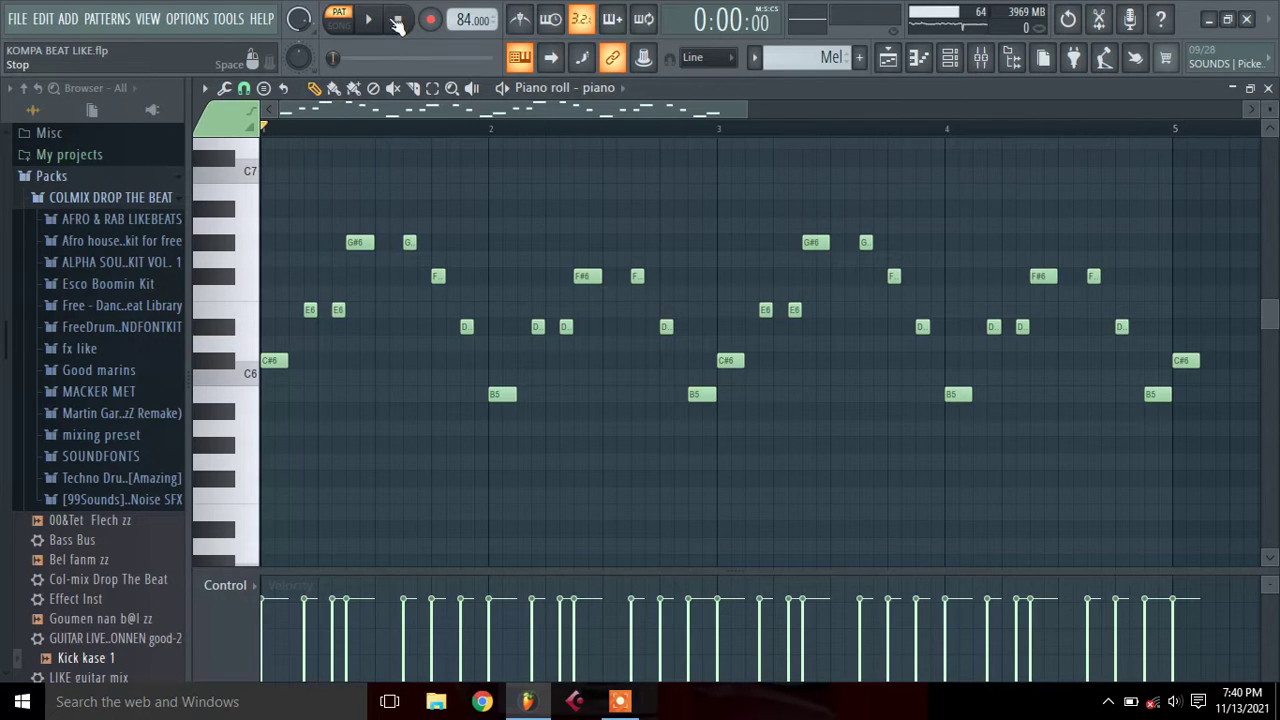
{"action": "left_click", "coordinate": [374, 22]}
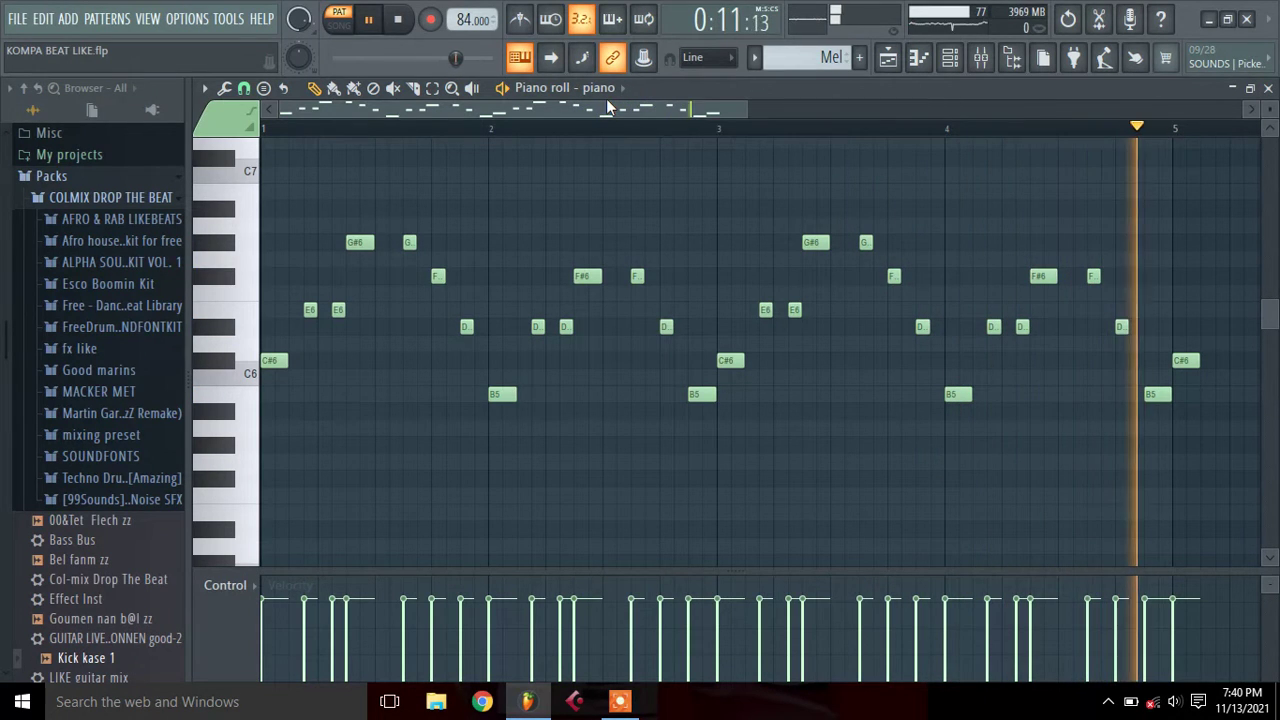
{"action": "key", "text": "space"}
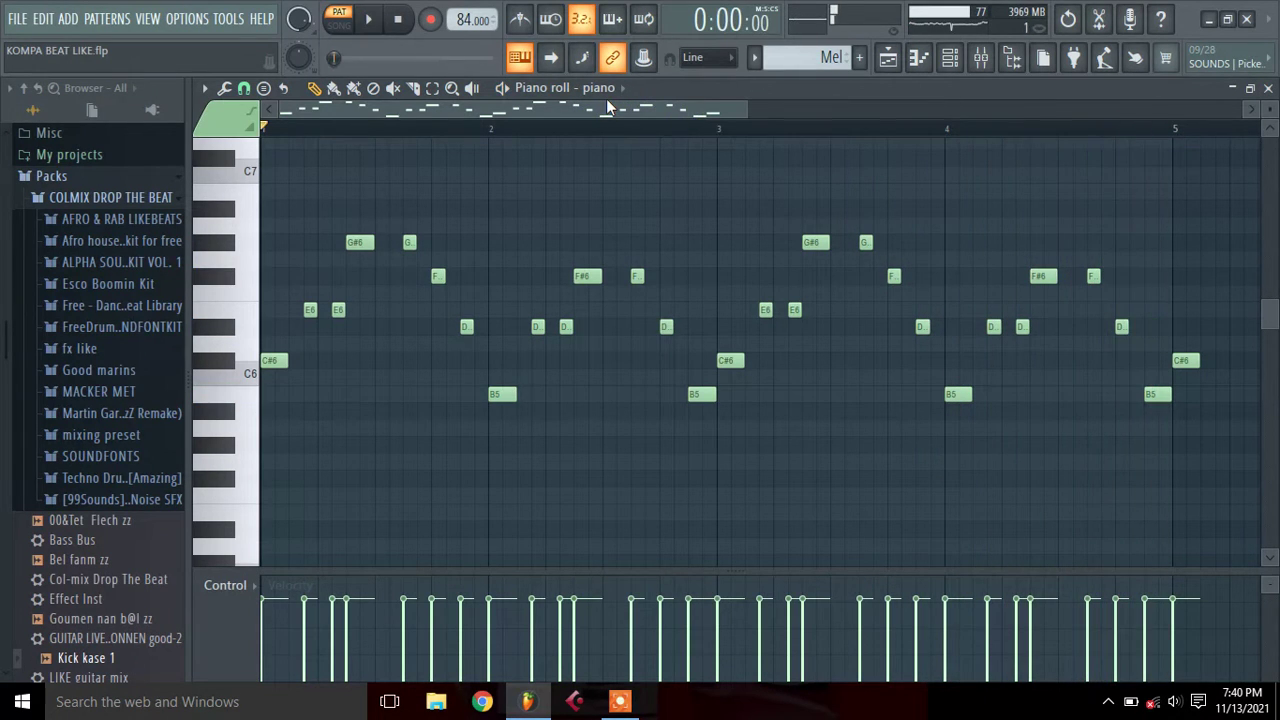
Select the Accord pattern, show all the reFX Nexus chords in the piano roll, and play them
{"action": "left_click", "coordinate": [756, 59]}
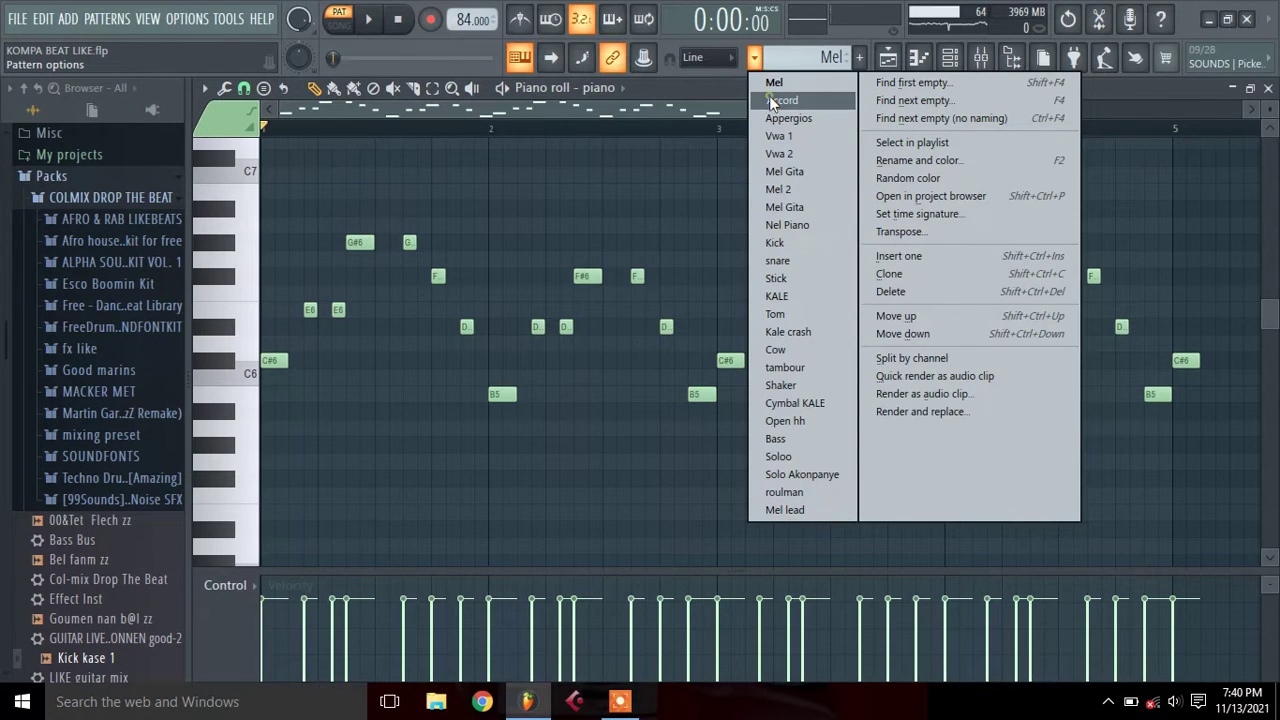
{"action": "left_click", "coordinate": [780, 101]}
{"action": "left_click", "coordinate": [949, 57]}
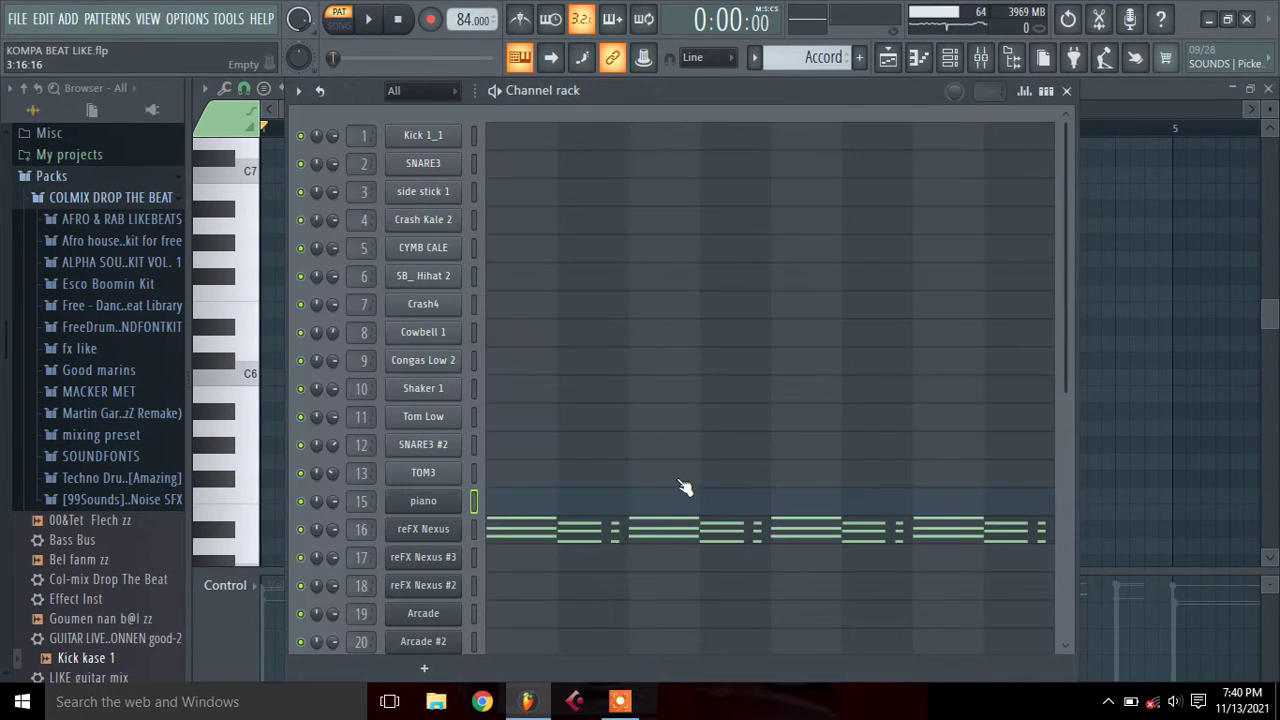
{"action": "left_click", "coordinate": [648, 526]}
{"action": "left_click_drag", "start_coordinate": [1269, 314], "coordinate": [1270, 398]}
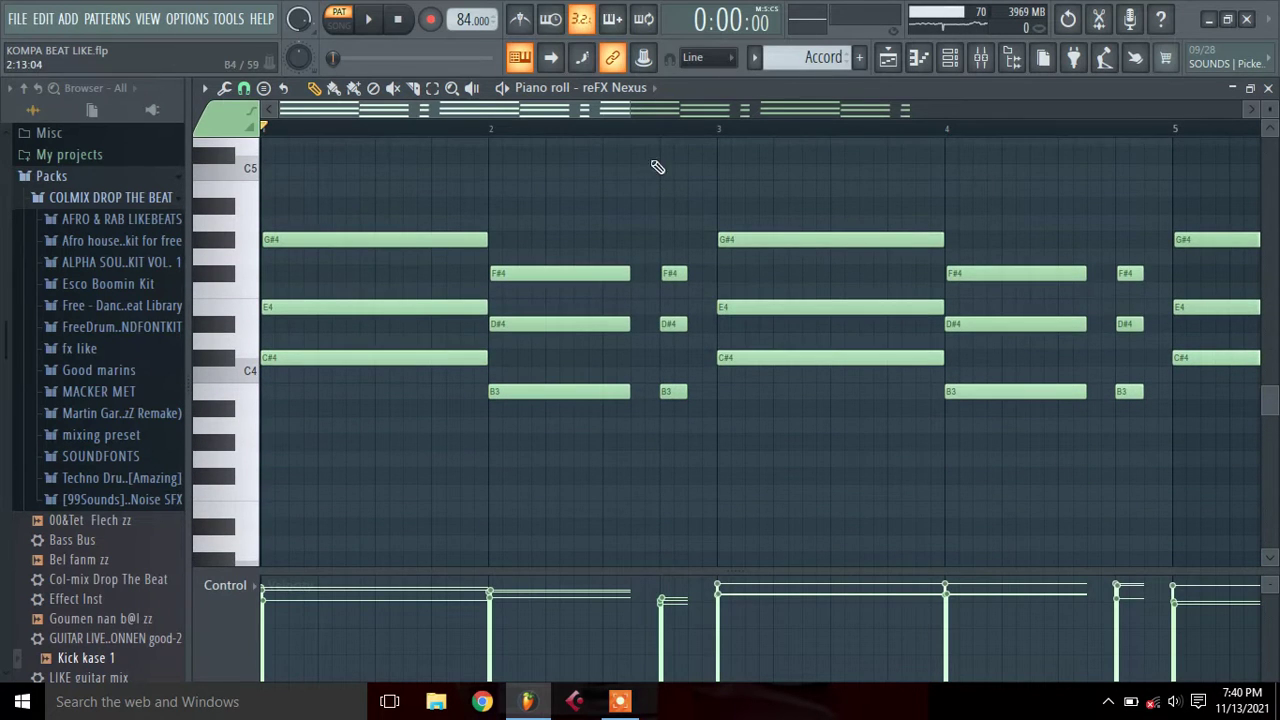
{"action": "left_click_drag", "start_coordinate": [631, 109], "coordinate": [971, 171]}
{"action": "key", "text": "space"}
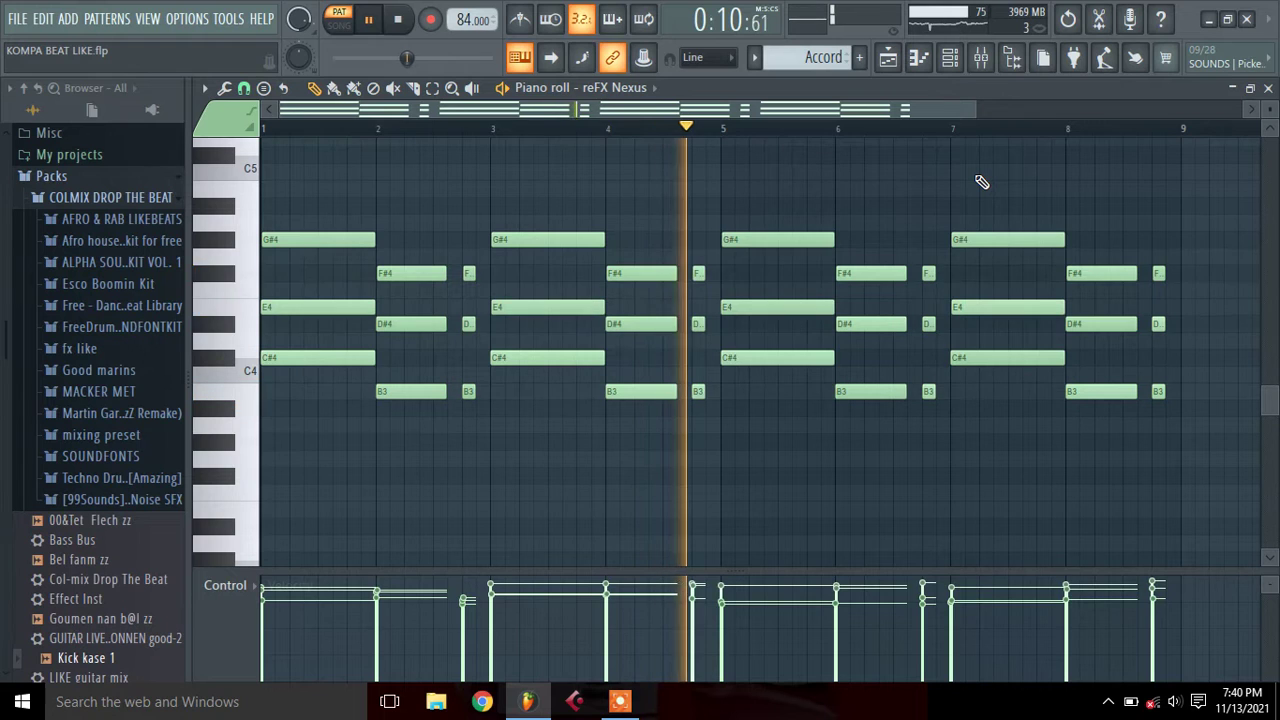
{"action": "key", "text": "space"}
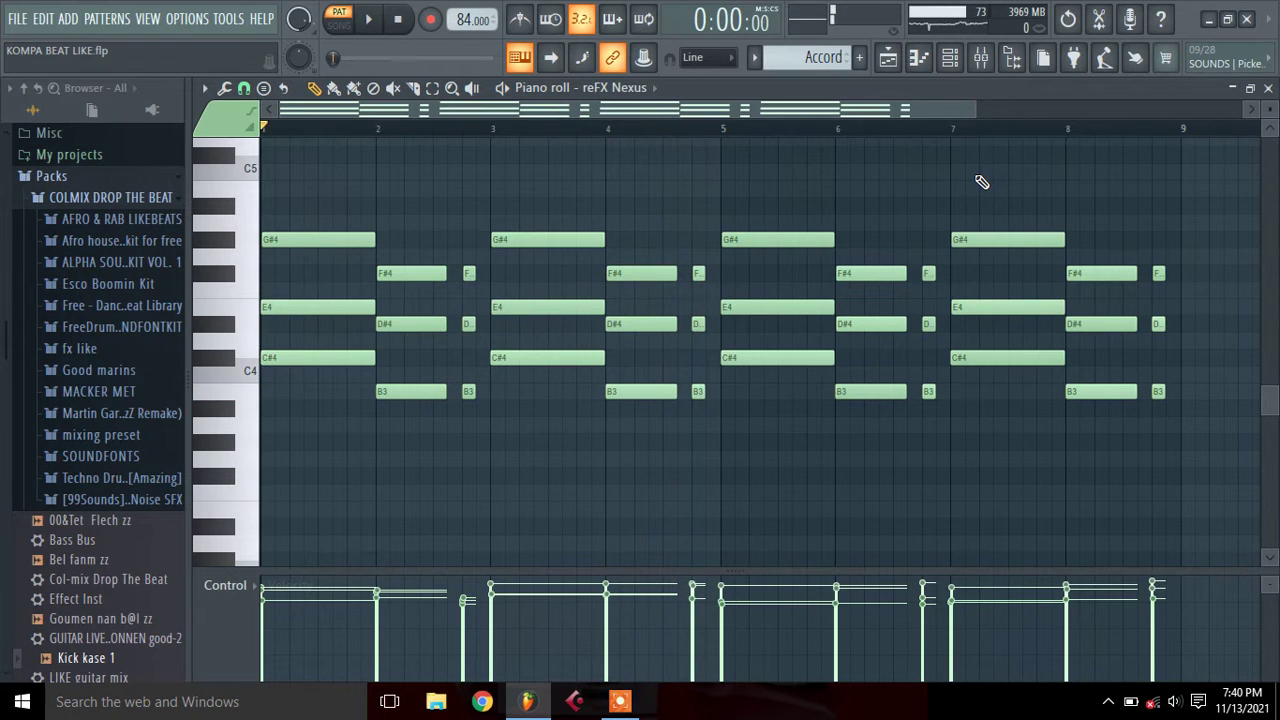
Select the Appergios pattern, open the reFX Nexus #2 notes in the piano roll, and play them from the start
{"action": "left_click", "coordinate": [764, 66]}
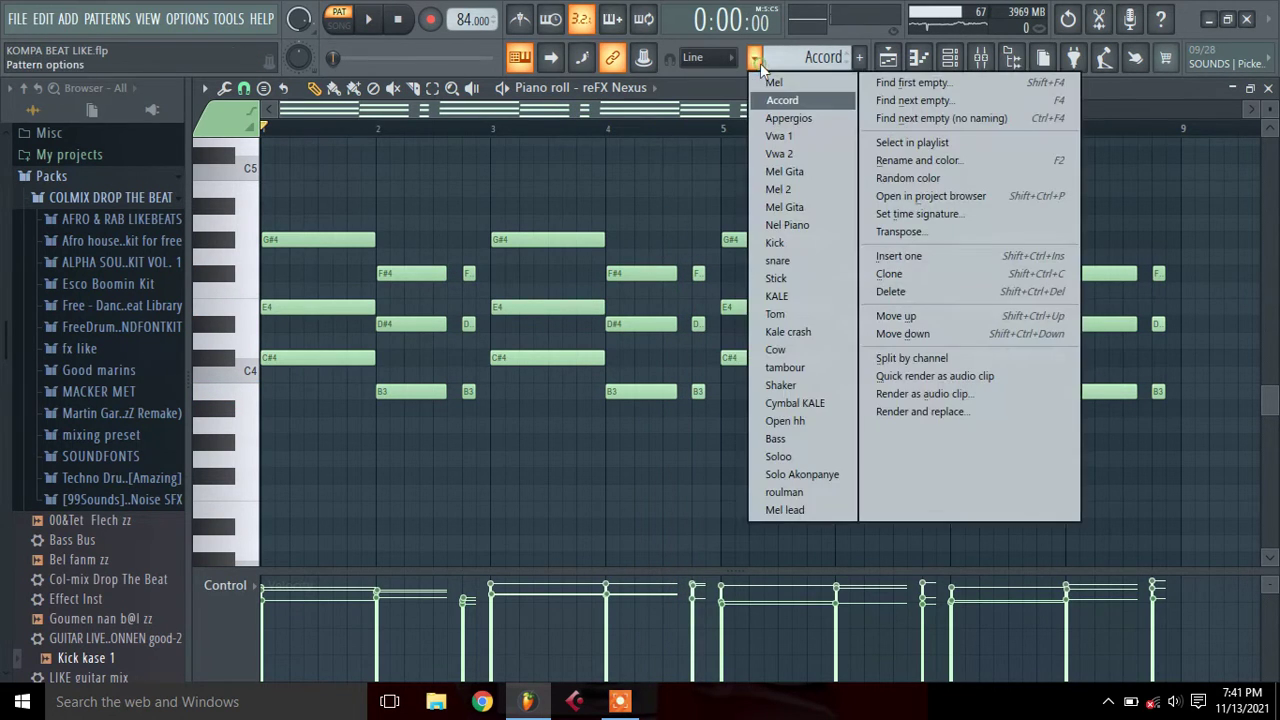
{"action": "left_click", "coordinate": [774, 113]}
{"action": "left_click", "coordinate": [950, 57]}
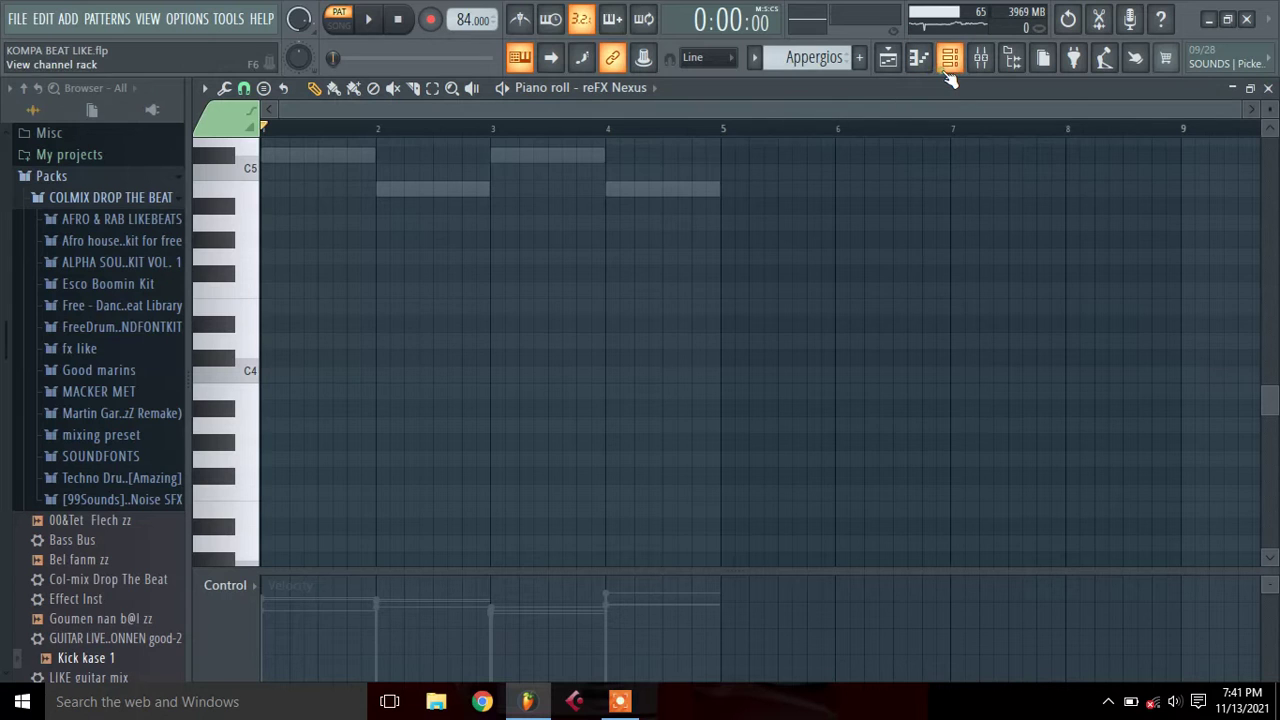
{"action": "left_click", "coordinate": [776, 596]}
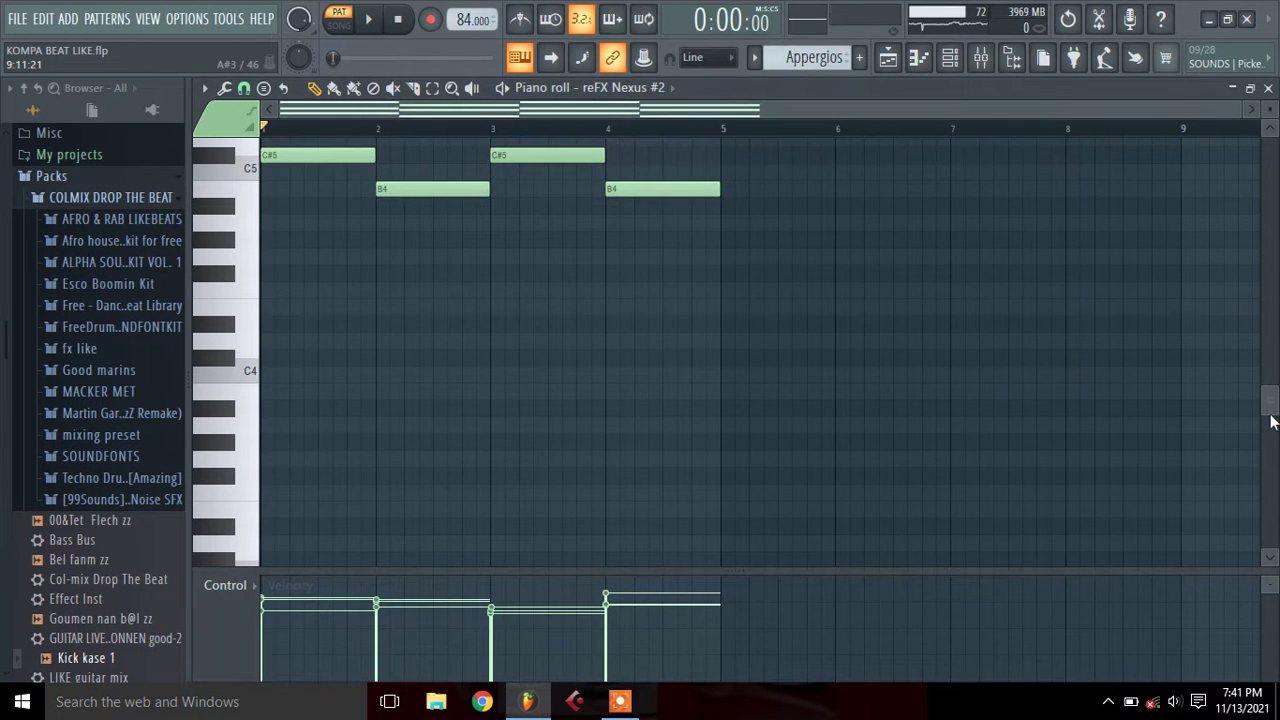
{"action": "left_click_drag", "start_coordinate": [1272, 422], "coordinate": [1272, 378]}
{"action": "key", "text": "space"}
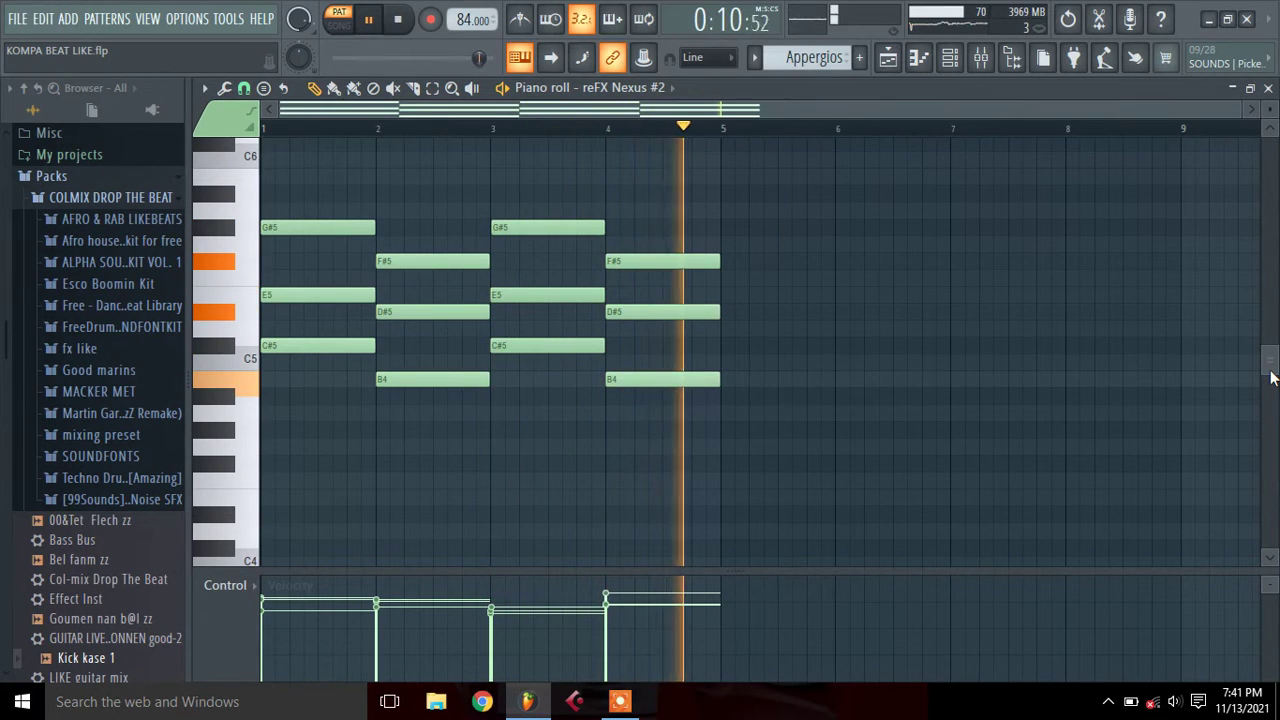
{"action": "key", "text": "space"}
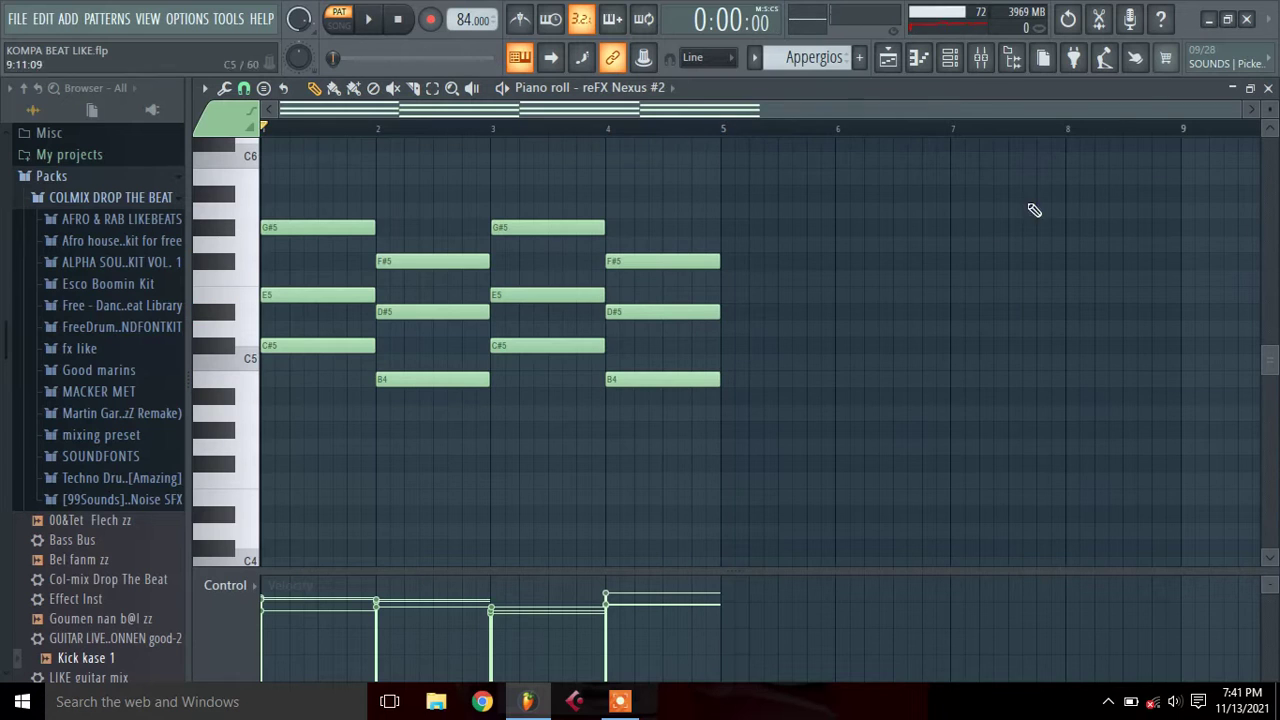
Select the Vwa 1 pattern, open the Arcade channel's notes in the piano roll, and play them
{"action": "left_click", "coordinate": [790, 57]}
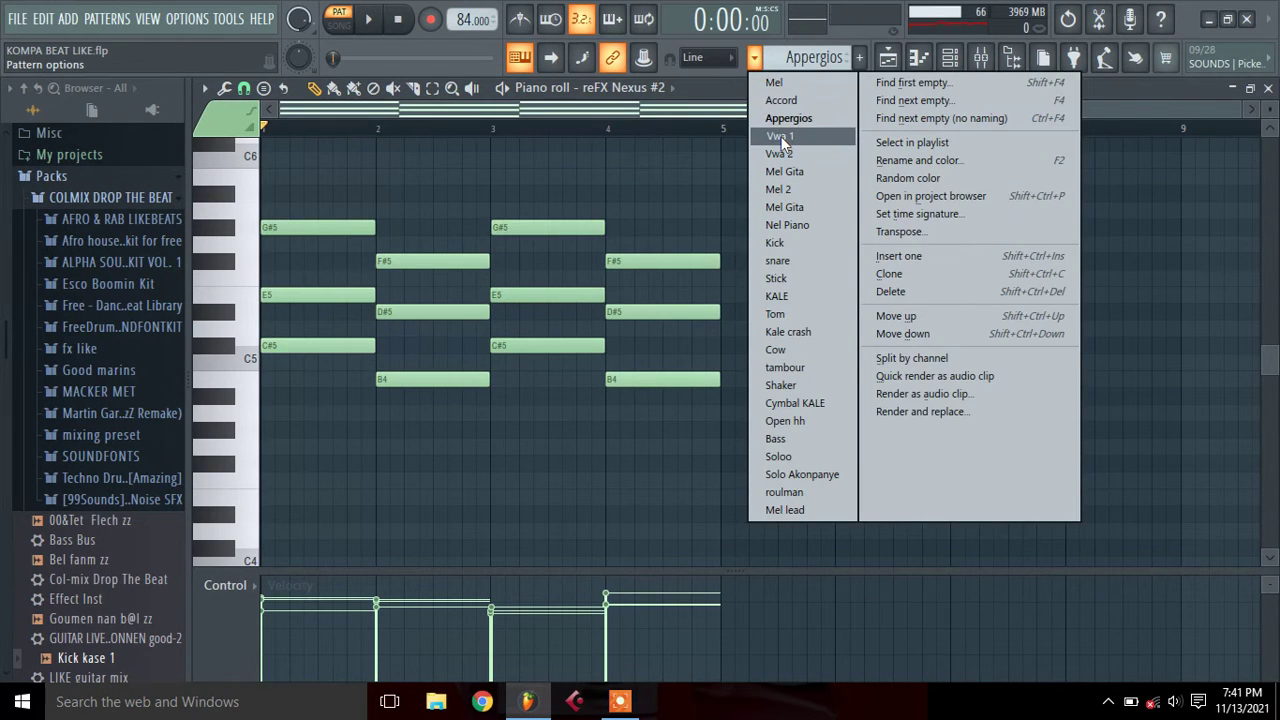
{"action": "left_click", "coordinate": [783, 140]}
{"action": "left_click", "coordinate": [952, 59]}
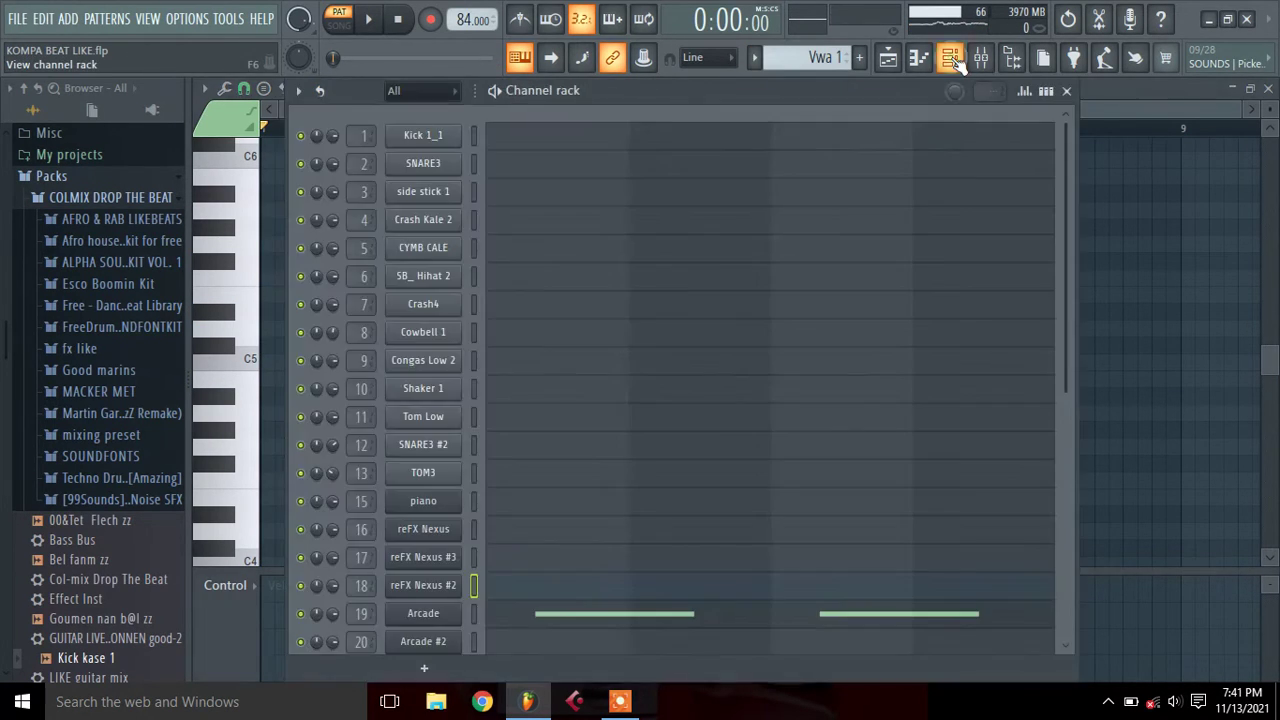
{"action": "left_click", "coordinate": [601, 628]}
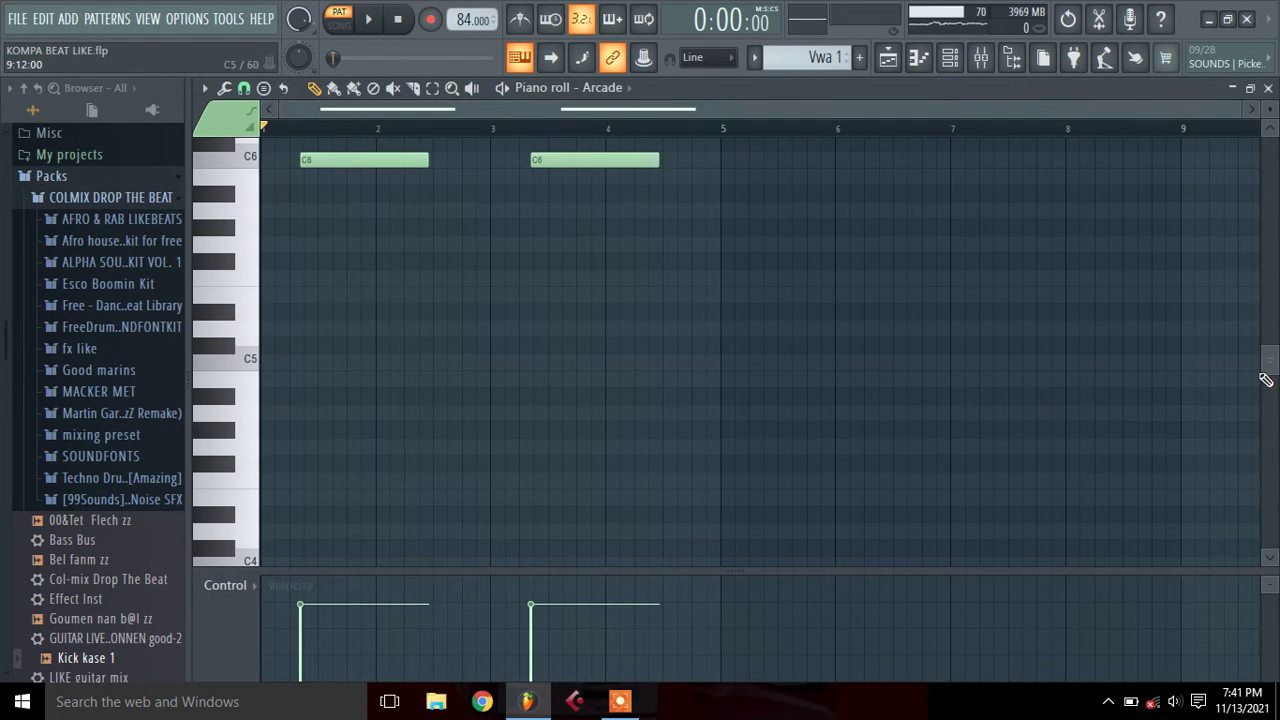
{"action": "left_click_drag", "start_coordinate": [1263, 376], "coordinate": [1260, 346]}
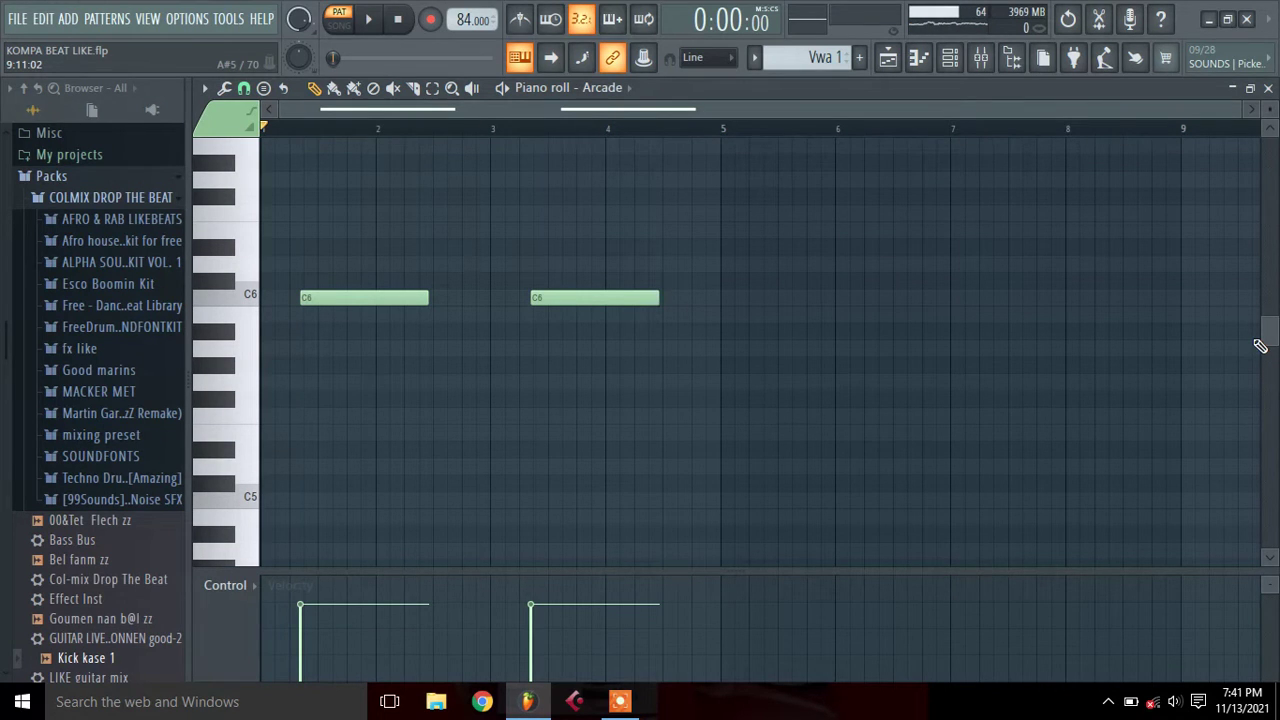
{"action": "key", "text": "space"}
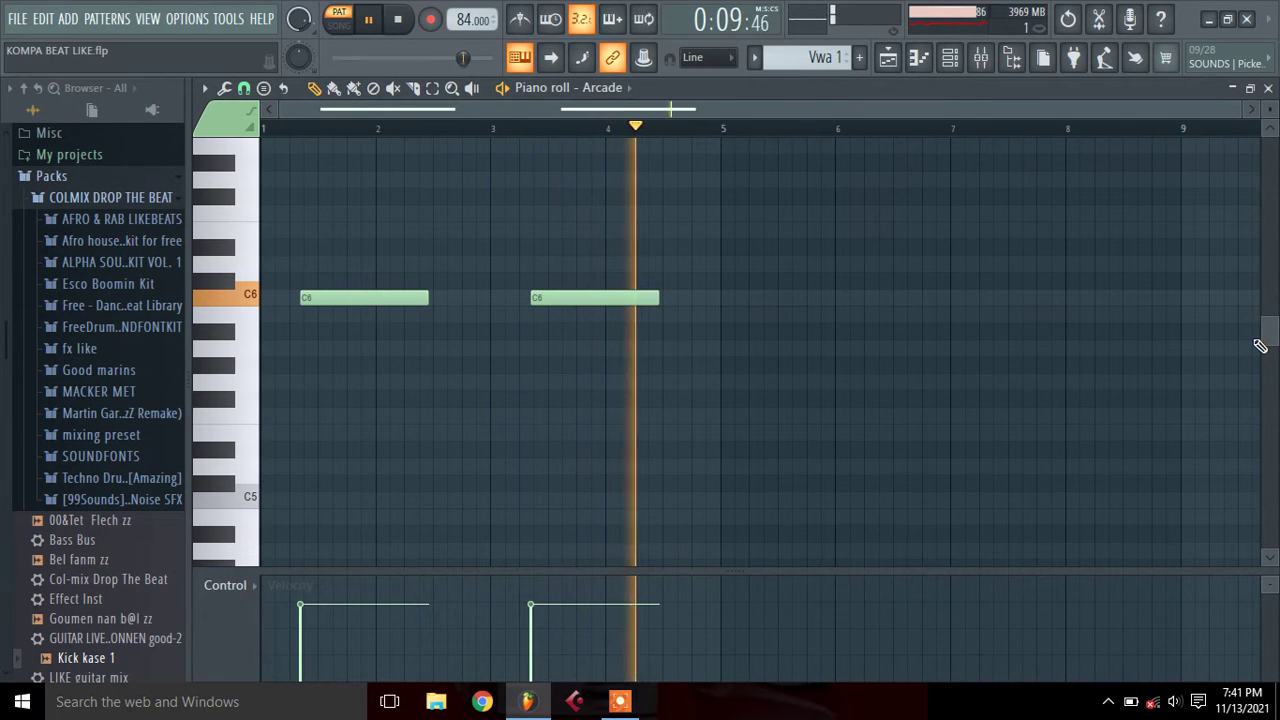
{"action": "key", "text": "space"}
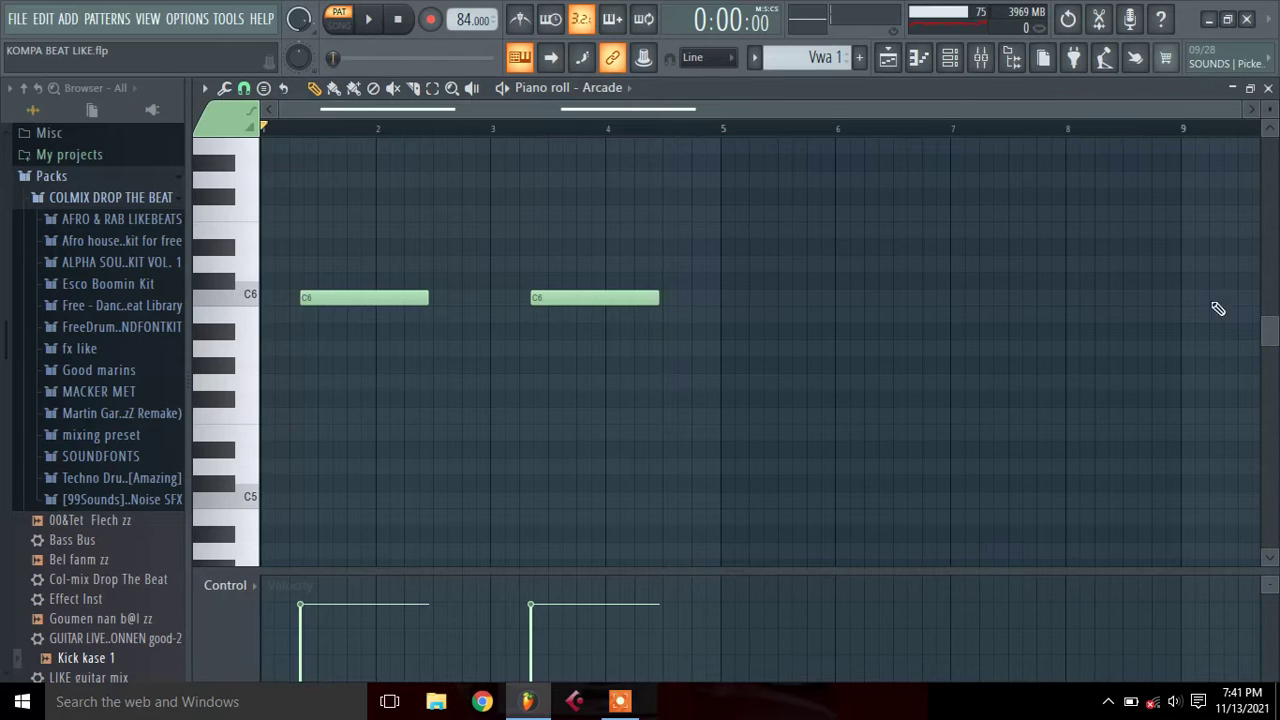
Switch the piano roll to the Vwa 2 pattern and play its Arcade note
{"action": "left_click", "coordinate": [753, 60]}
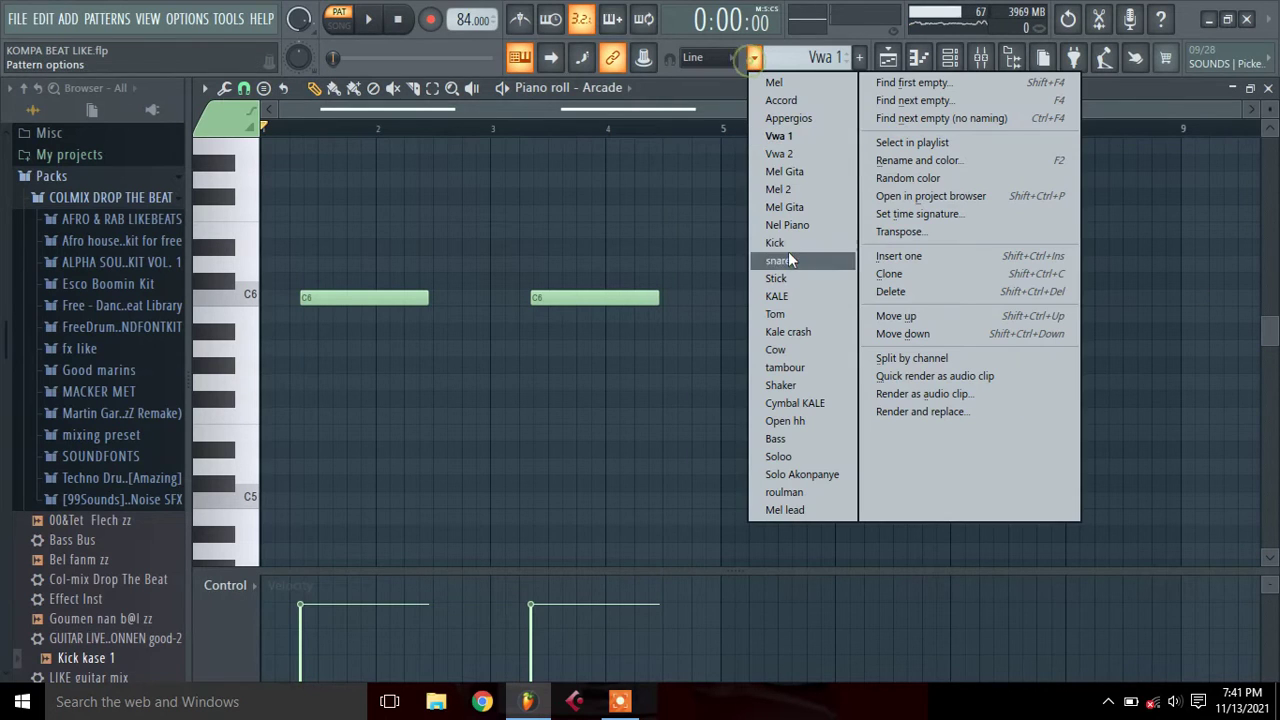
{"action": "left_click", "coordinate": [779, 153]}
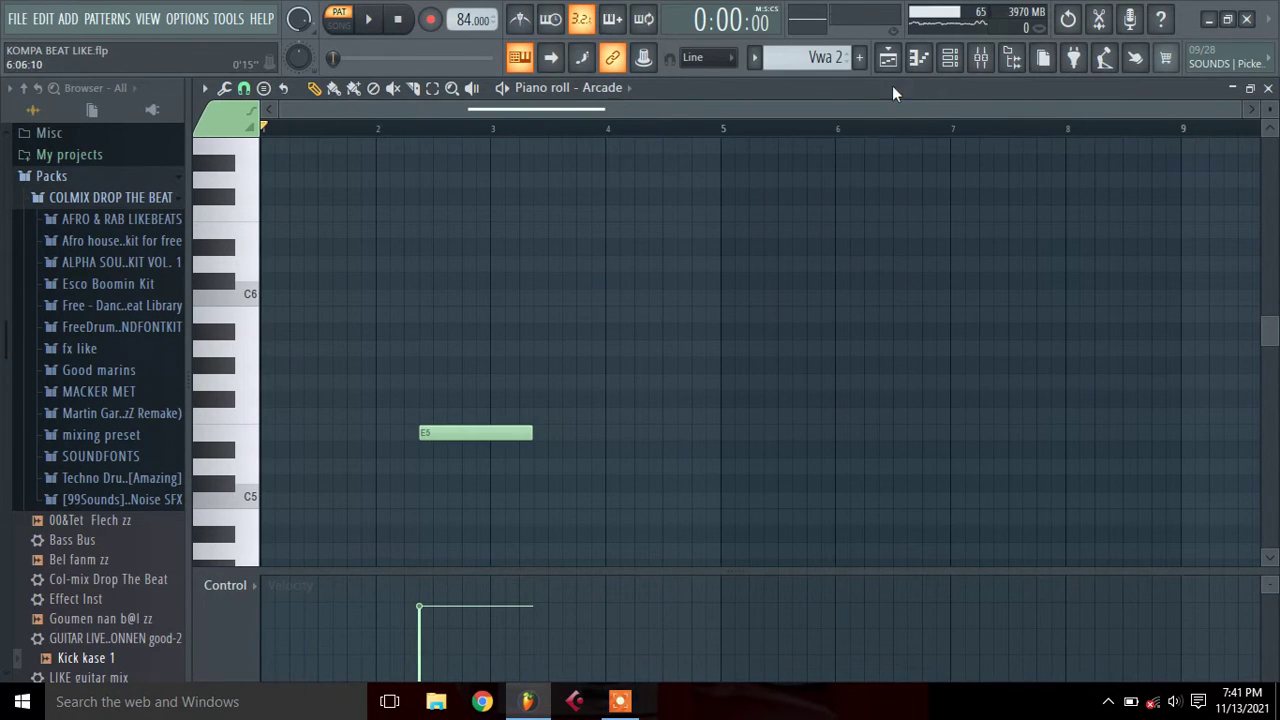
{"action": "key", "text": "space"}
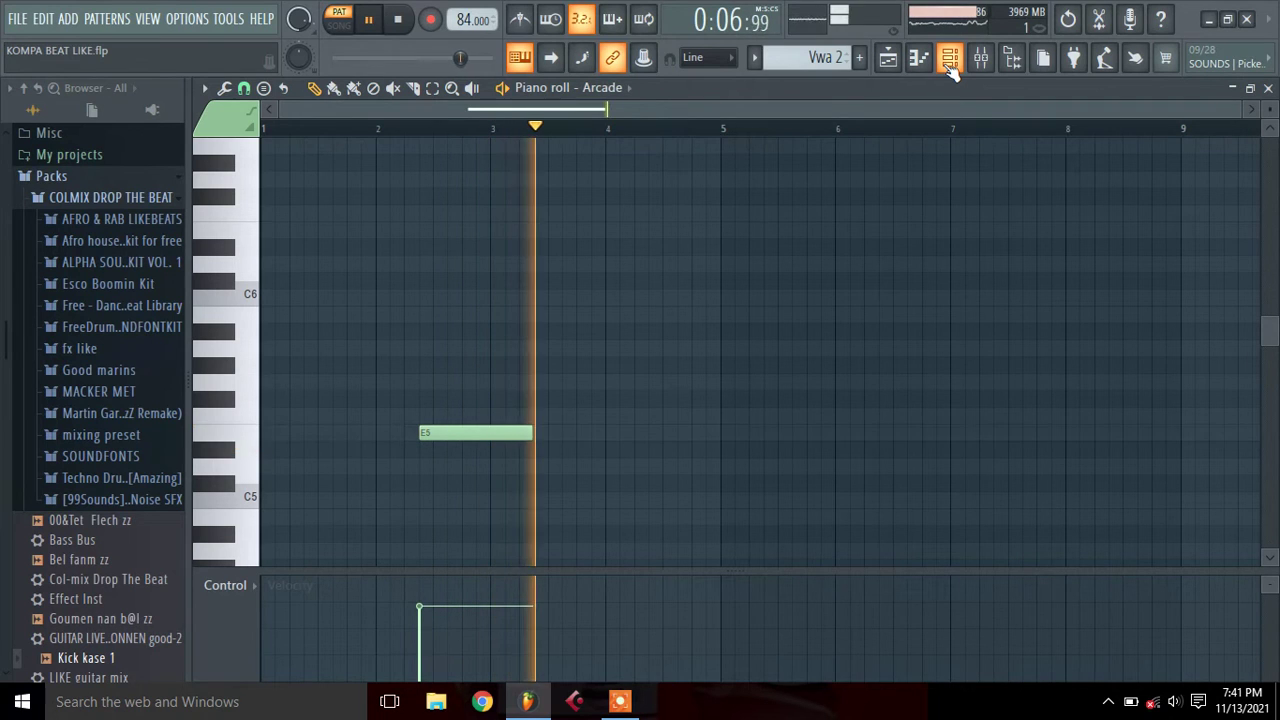
{"action": "key", "text": "space"}
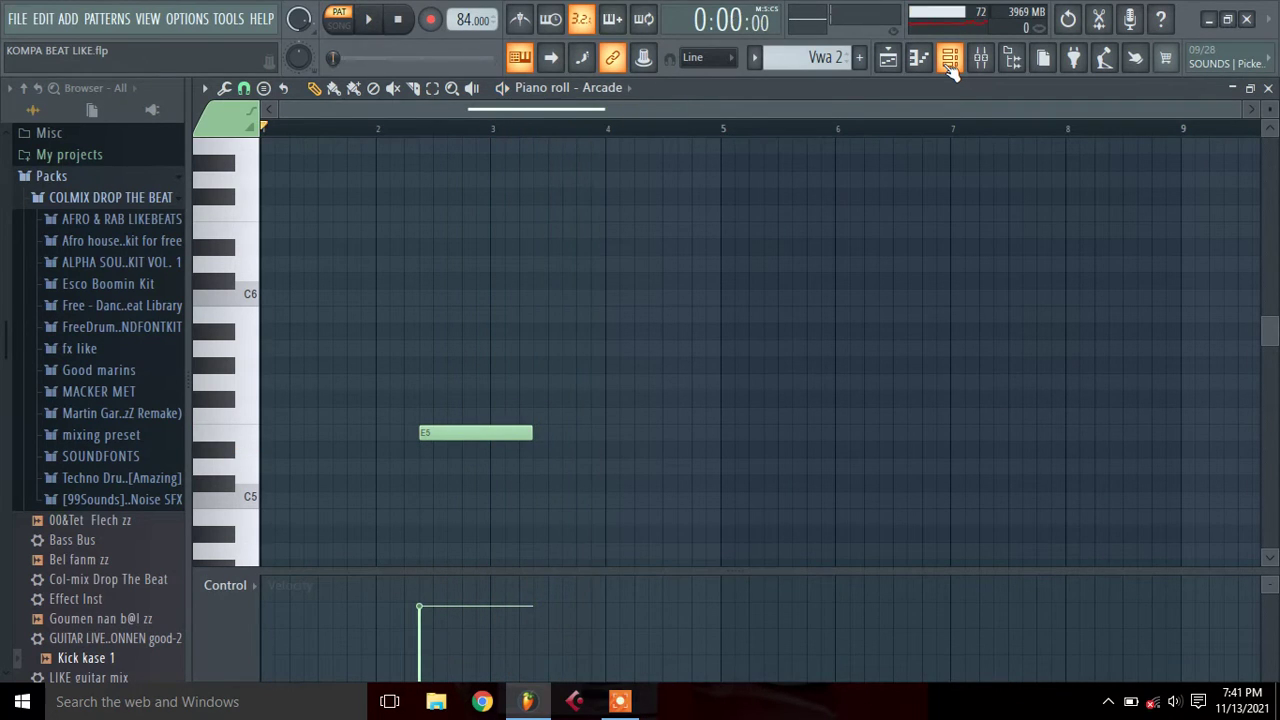
Select the first Mel Gita pattern, show the whole Gita channel melody in the piano roll, and play it
{"action": "left_click", "coordinate": [785, 58]}
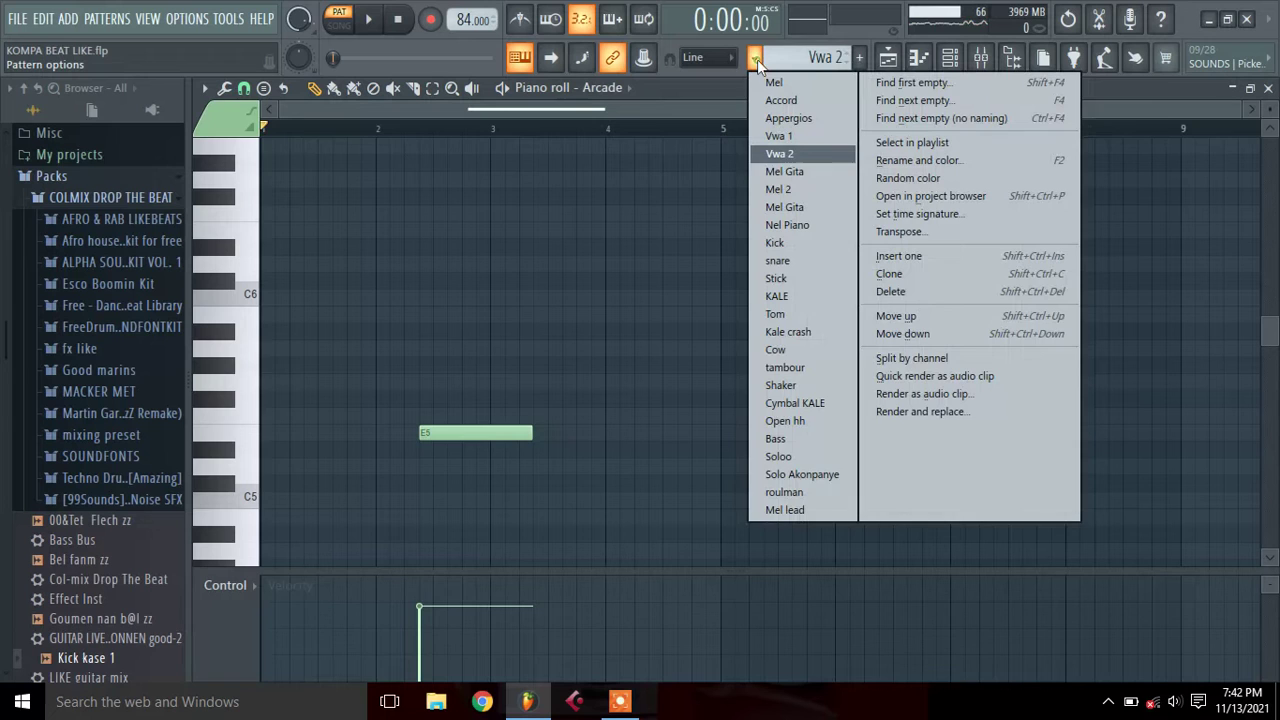
{"action": "left_click", "coordinate": [773, 172]}
{"action": "left_click", "coordinate": [950, 57]}
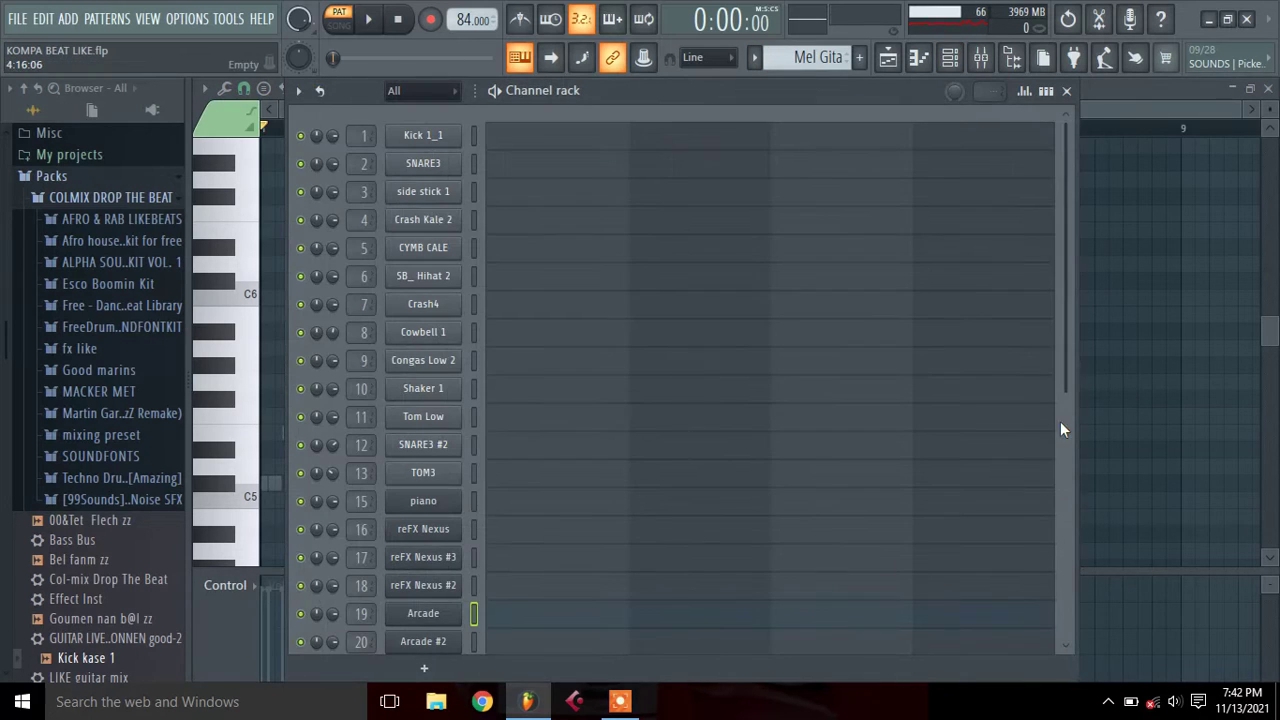
{"action": "scroll", "coordinate": [1072, 430], "scroll_direction": "down", "scroll_amount": 5}
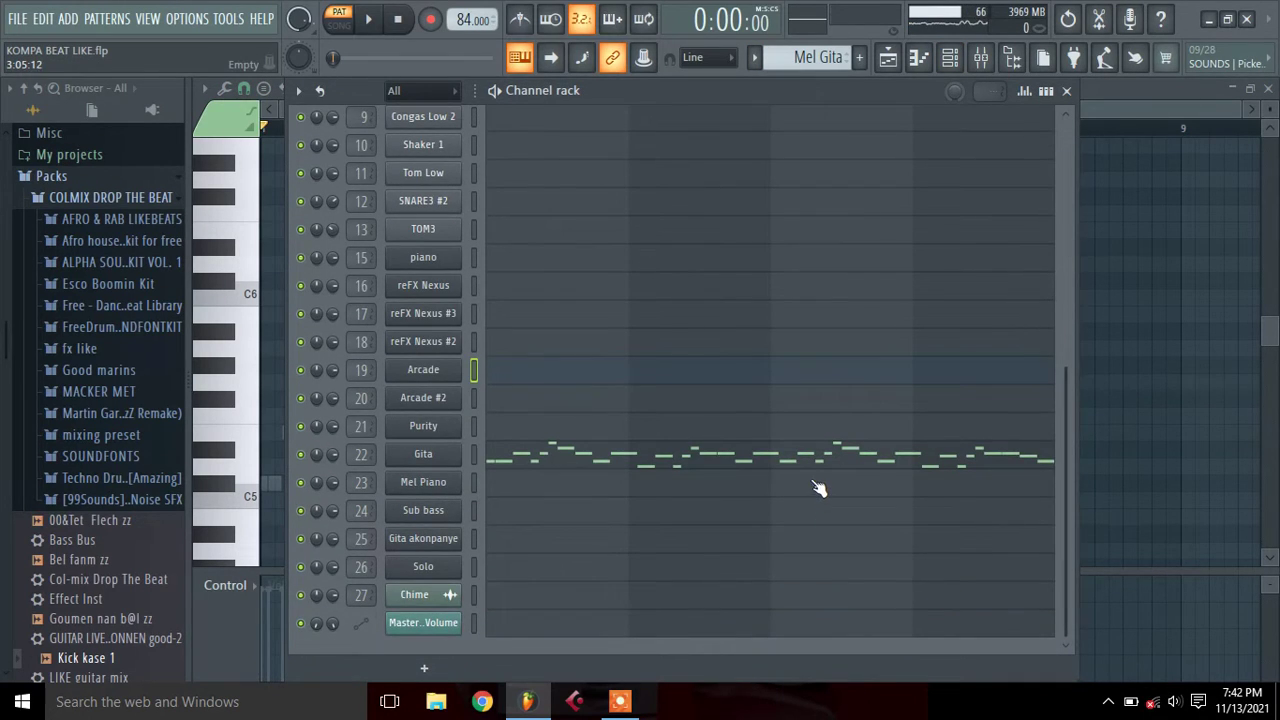
{"action": "left_click", "coordinate": [811, 462]}
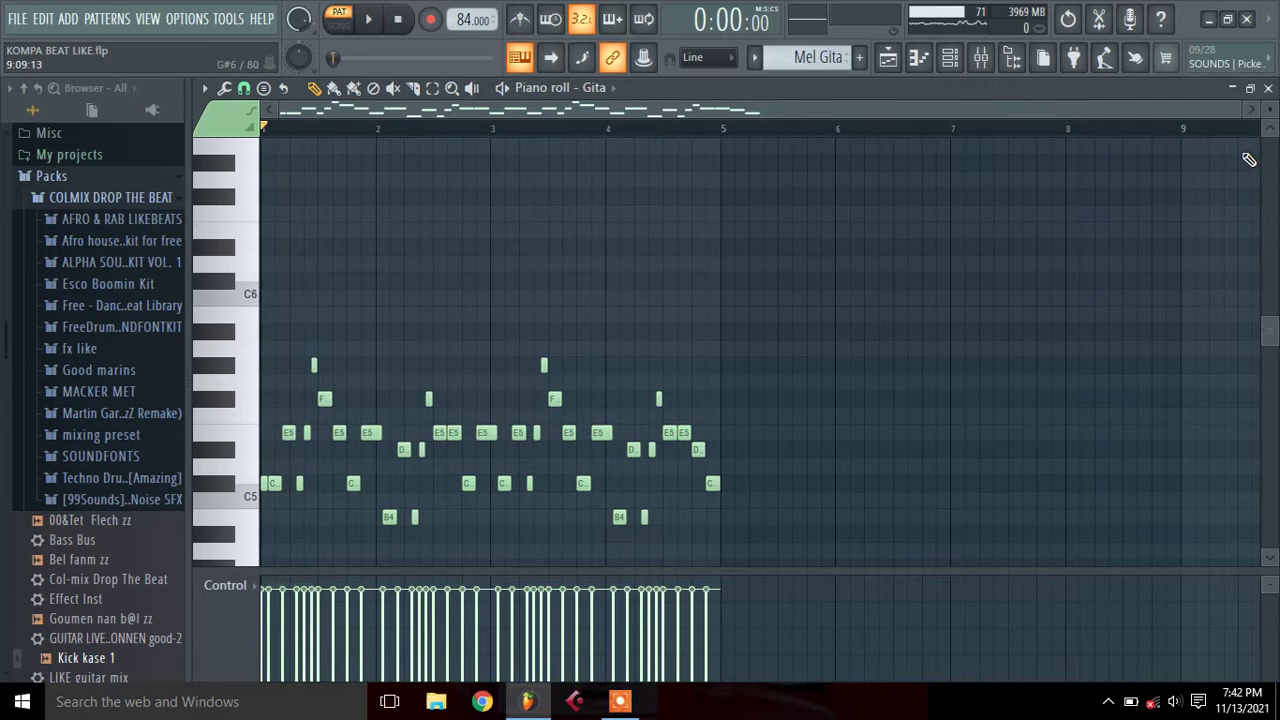
{"action": "left_click_drag", "start_coordinate": [1241, 110], "coordinate": [790, 87]}
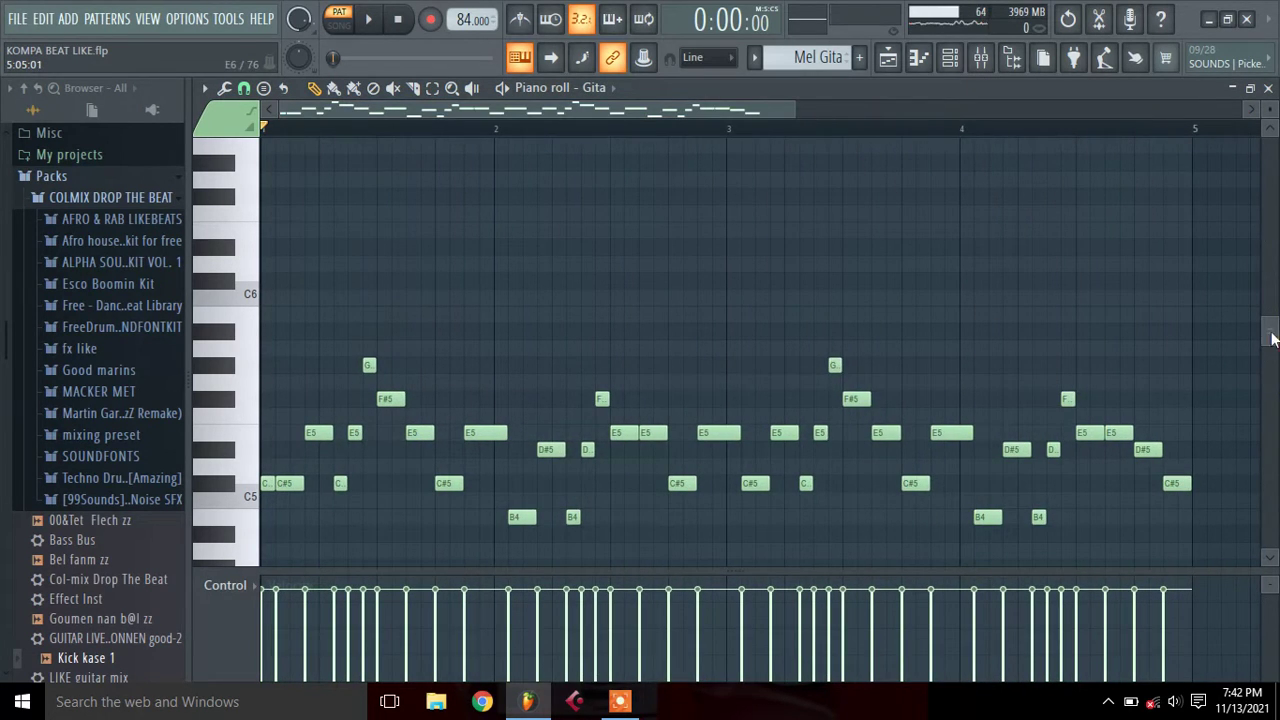
{"action": "left_click_drag", "start_coordinate": [1272, 340], "coordinate": [1272, 344]}
{"action": "key", "text": "space"}
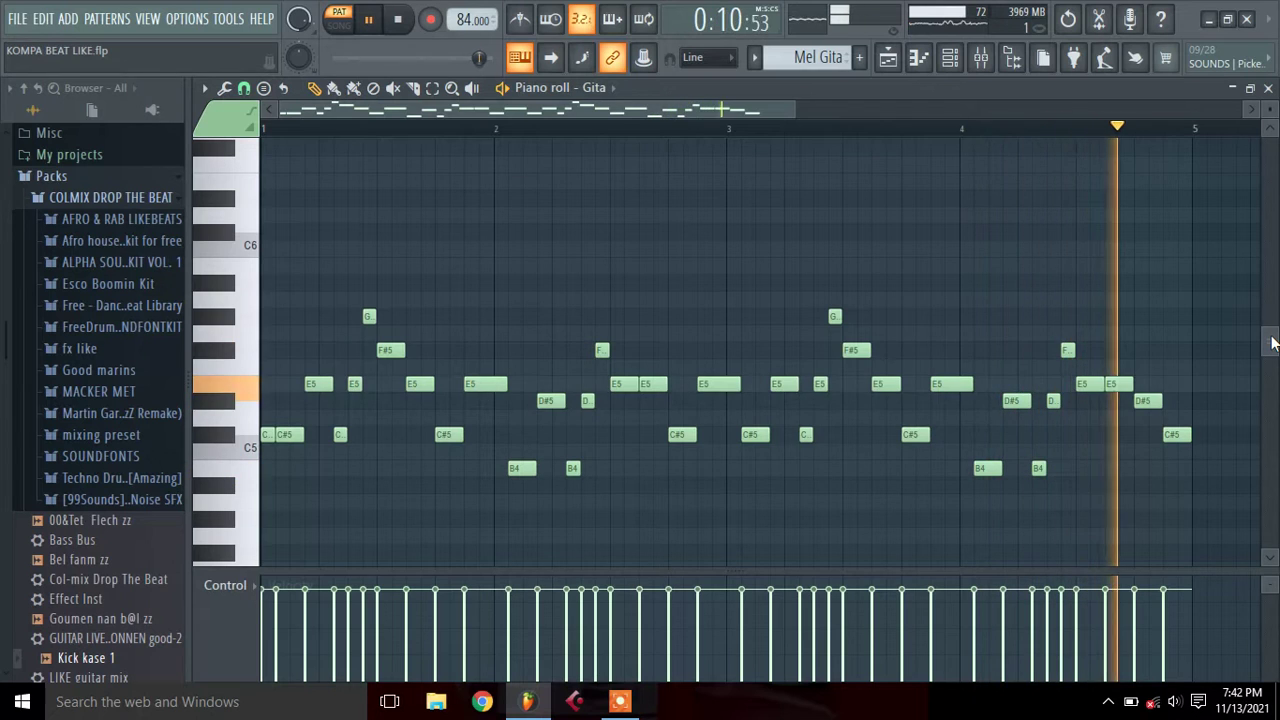
{"action": "key", "text": "space"}
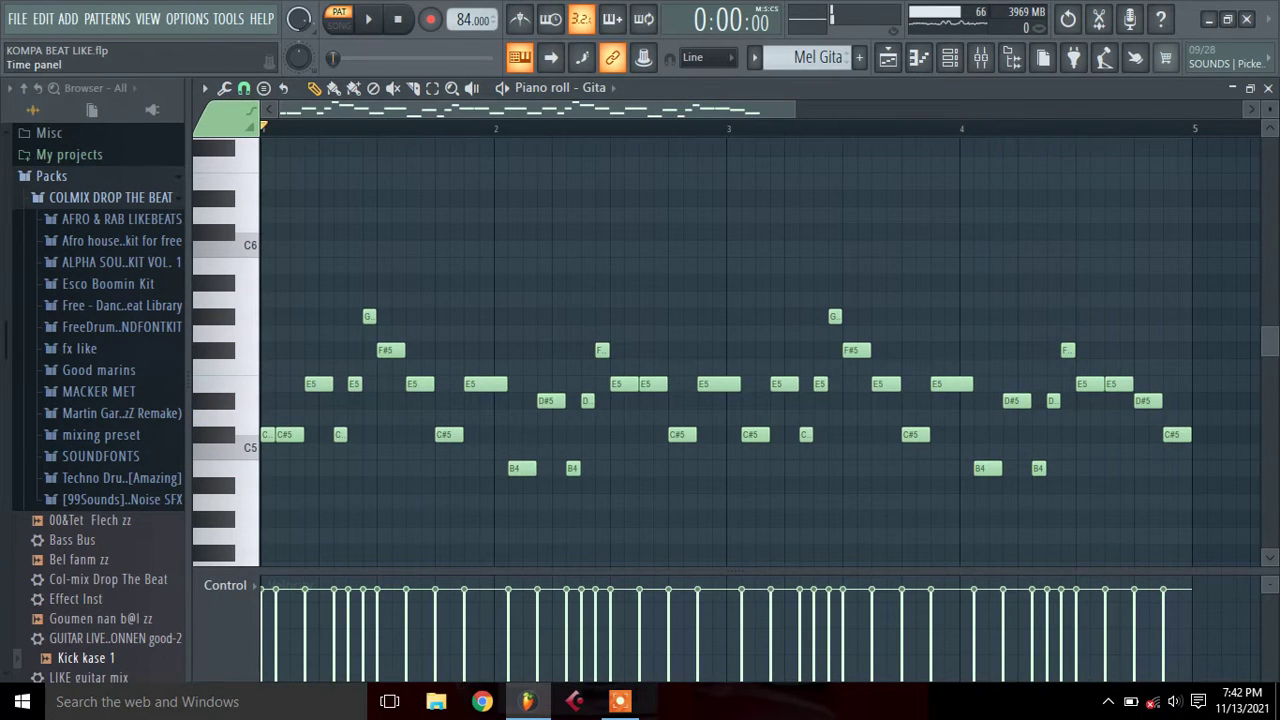
Select the Mel 2 pattern, open the reFX Nexus #3 melody in the piano roll, and play it
{"action": "left_click", "coordinate": [786, 72]}
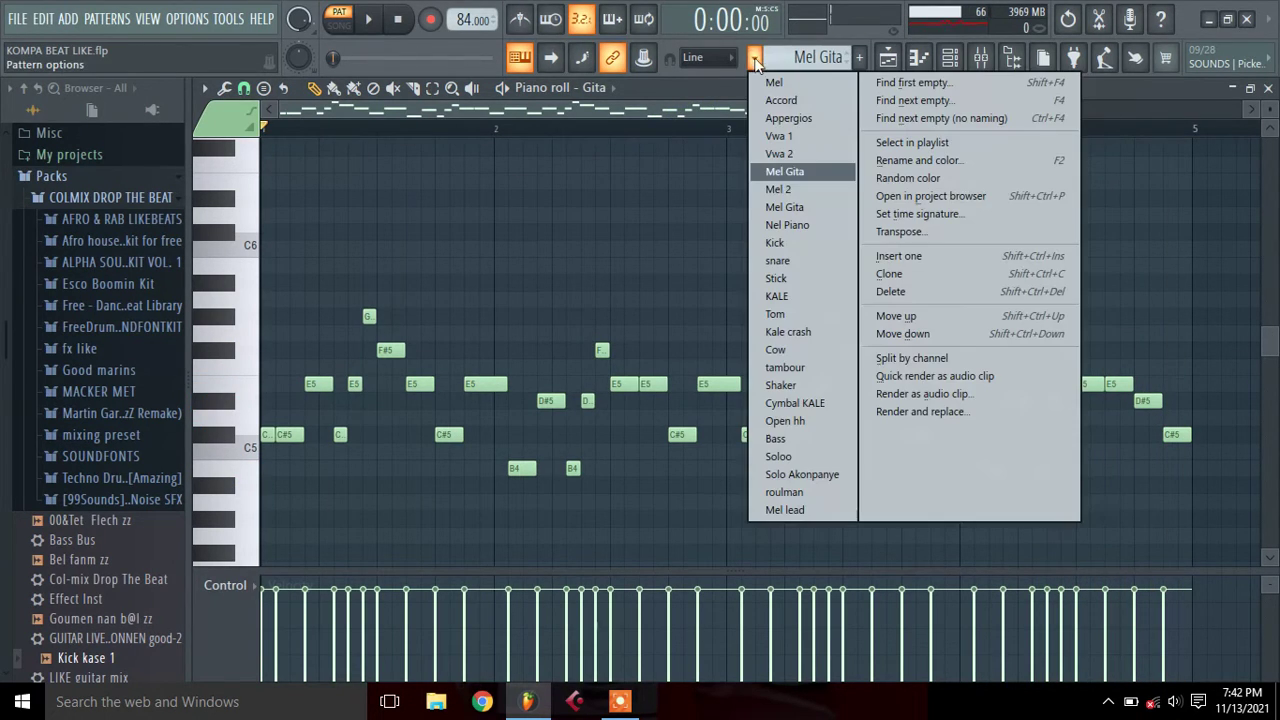
{"action": "left_click", "coordinate": [799, 189]}
{"action": "left_click", "coordinate": [950, 59]}
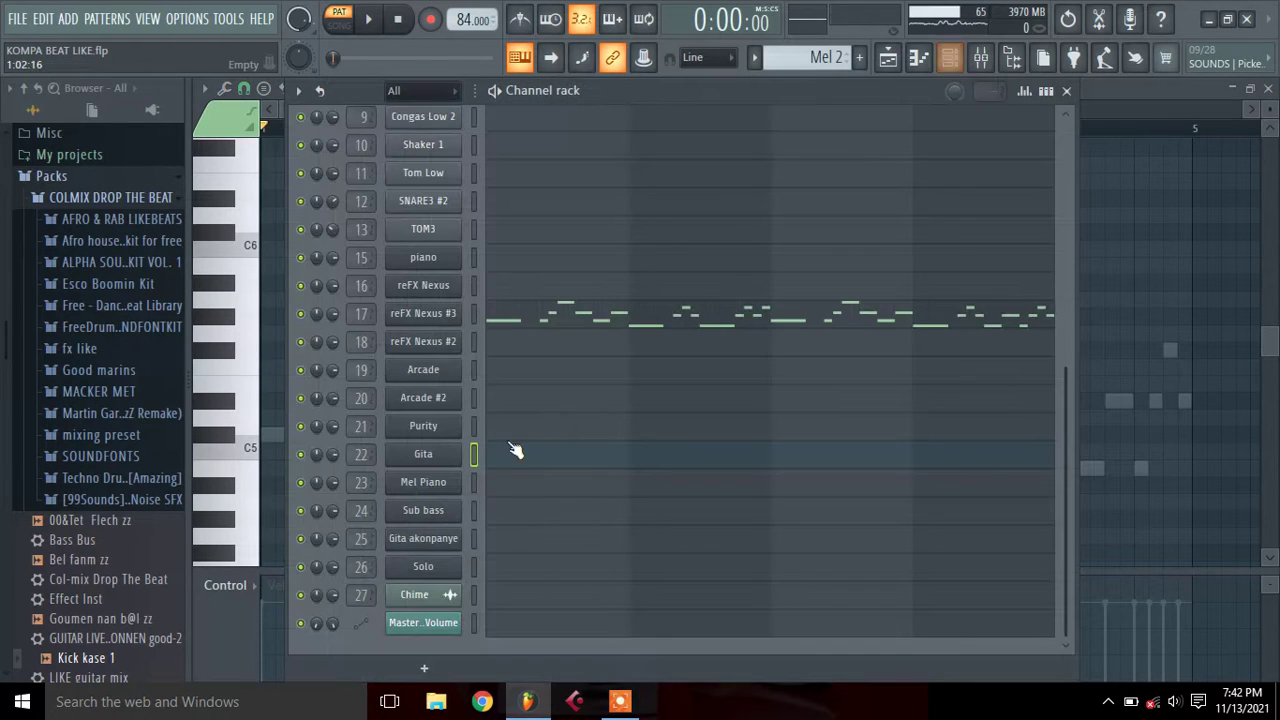
{"action": "left_click", "coordinate": [537, 305]}
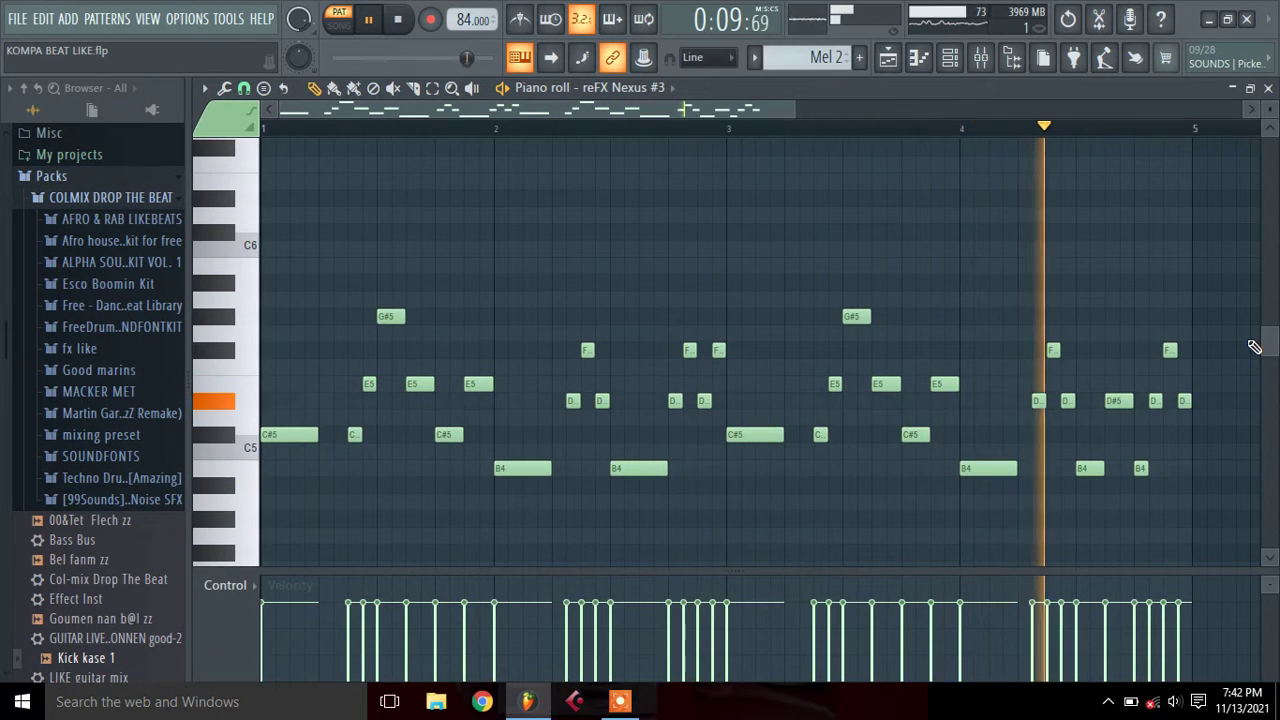
{"action": "key", "text": "space"}
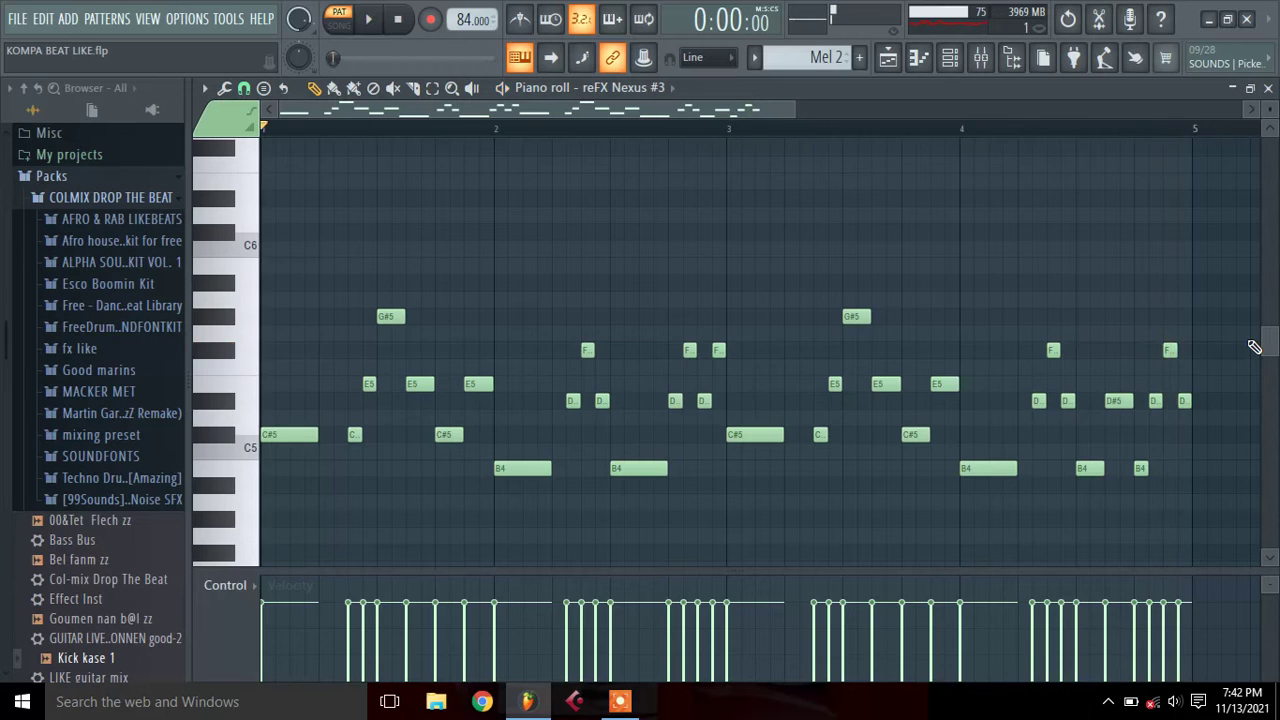
Select the second Mel Gita pattern, below Mel 2, open the Purity channel's notes in the piano roll, and play them
{"action": "left_click", "coordinate": [754, 57]}
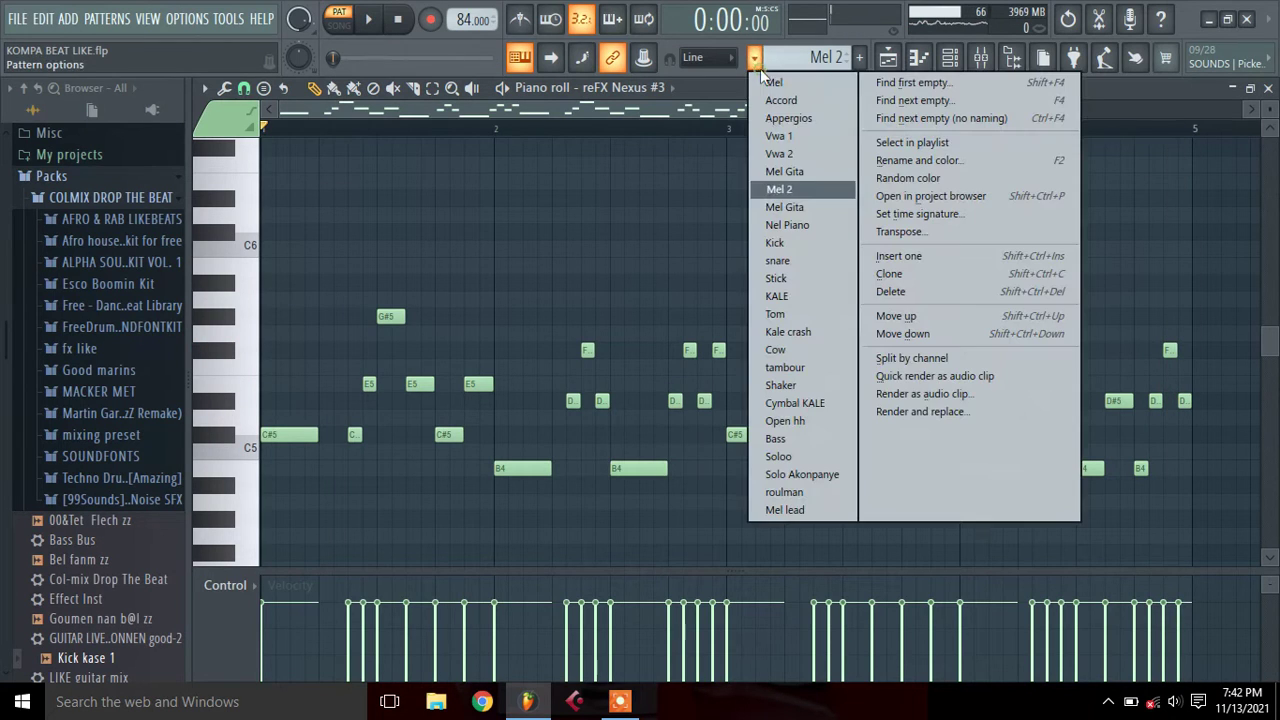
{"action": "left_click", "coordinate": [782, 208]}
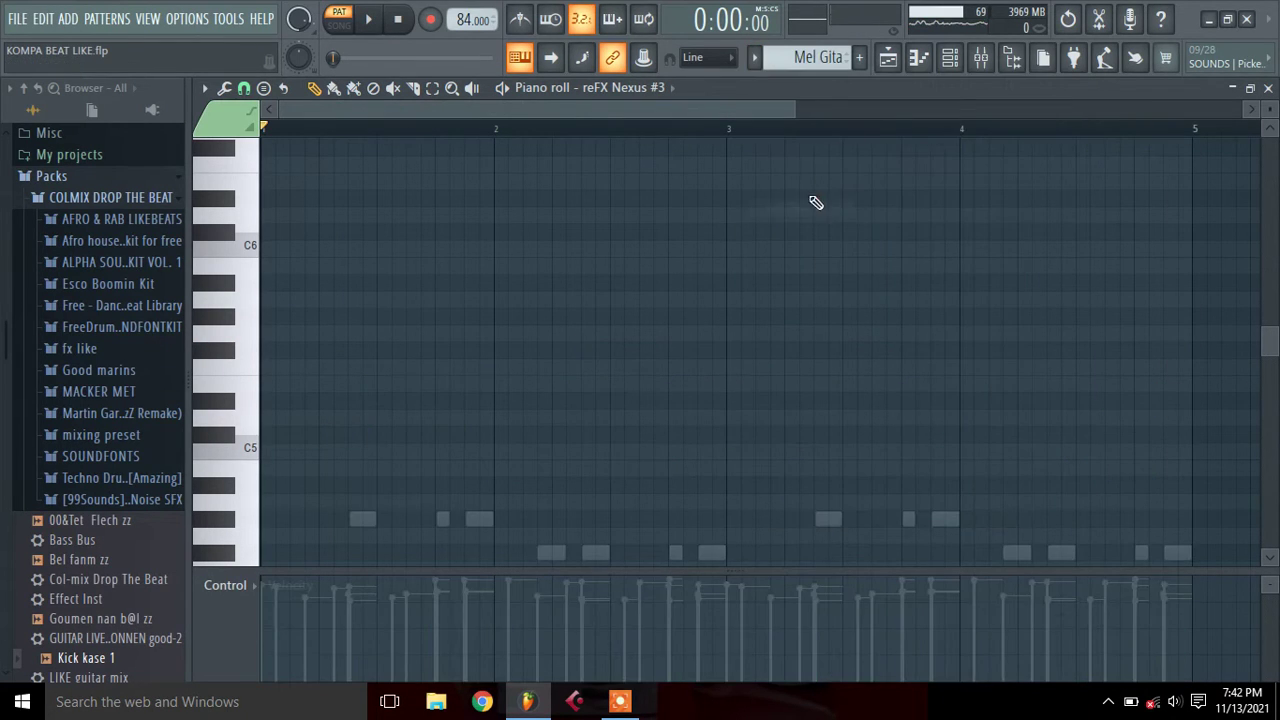
{"action": "left_click", "coordinate": [953, 58]}
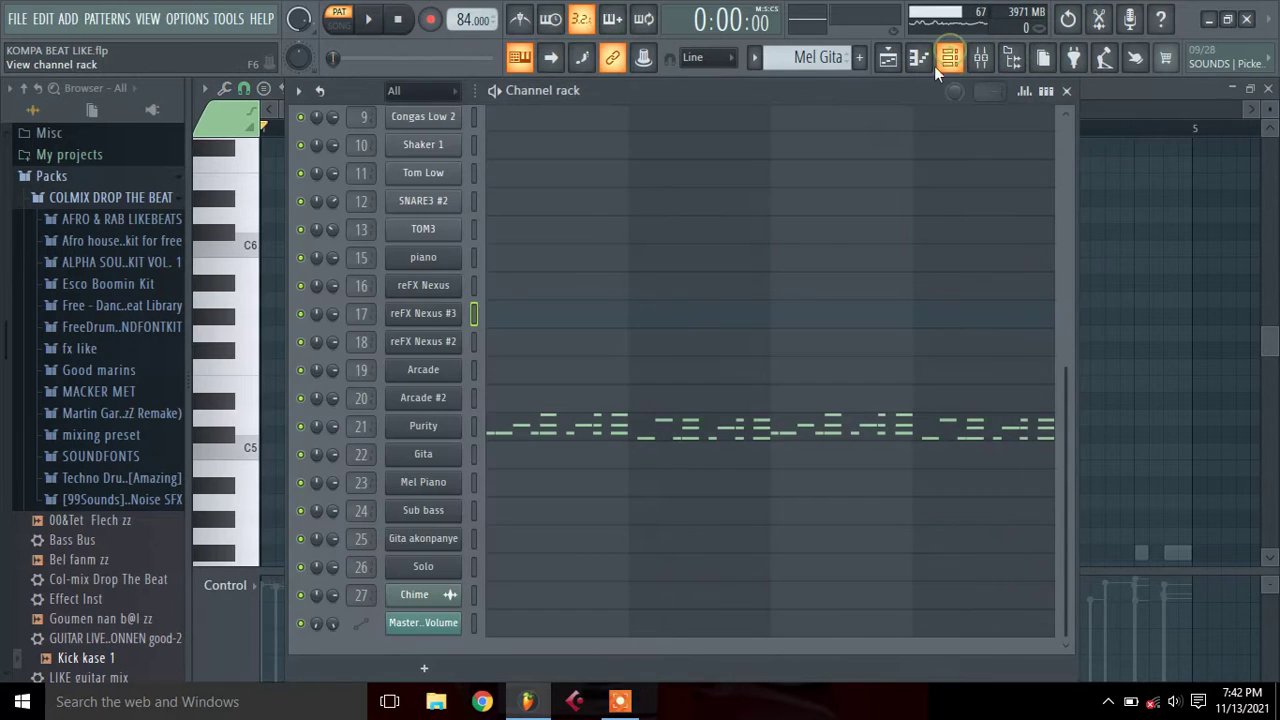
{"action": "left_click", "coordinate": [735, 440]}
{"action": "left_click_drag", "start_coordinate": [1273, 345], "coordinate": [1271, 398]}
{"action": "key", "text": "space"}
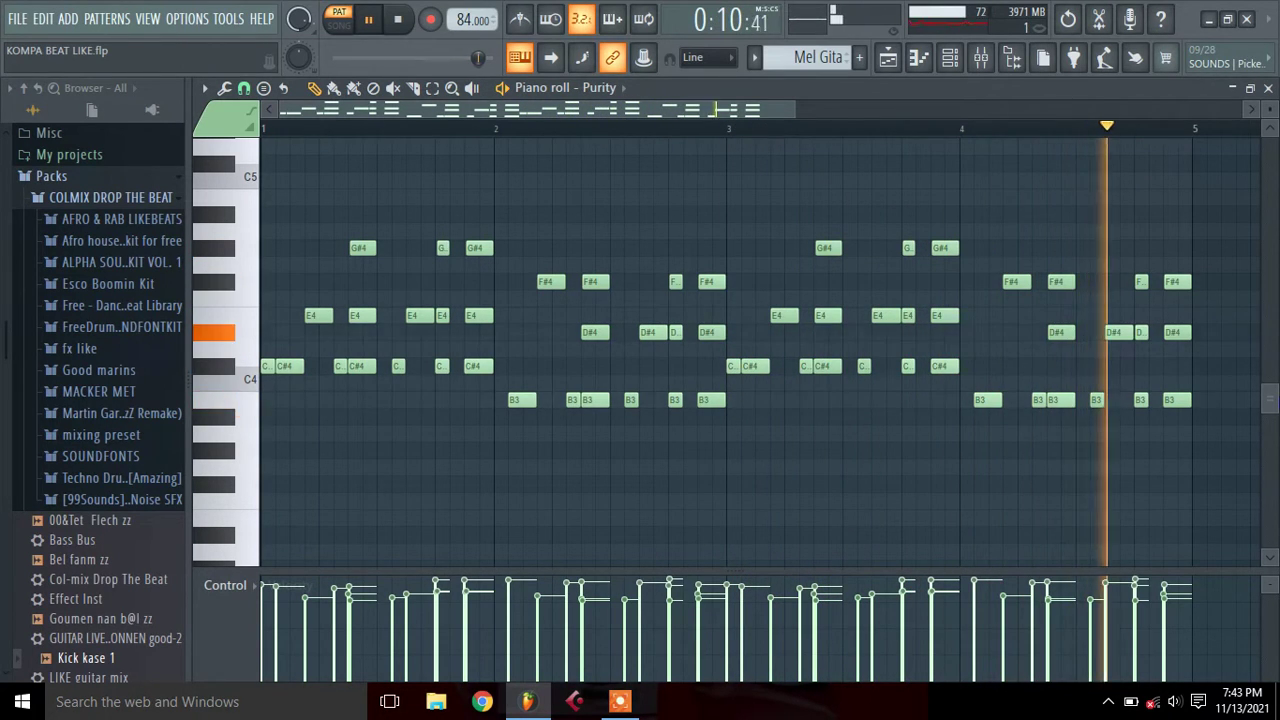
{"action": "key", "text": "space"}
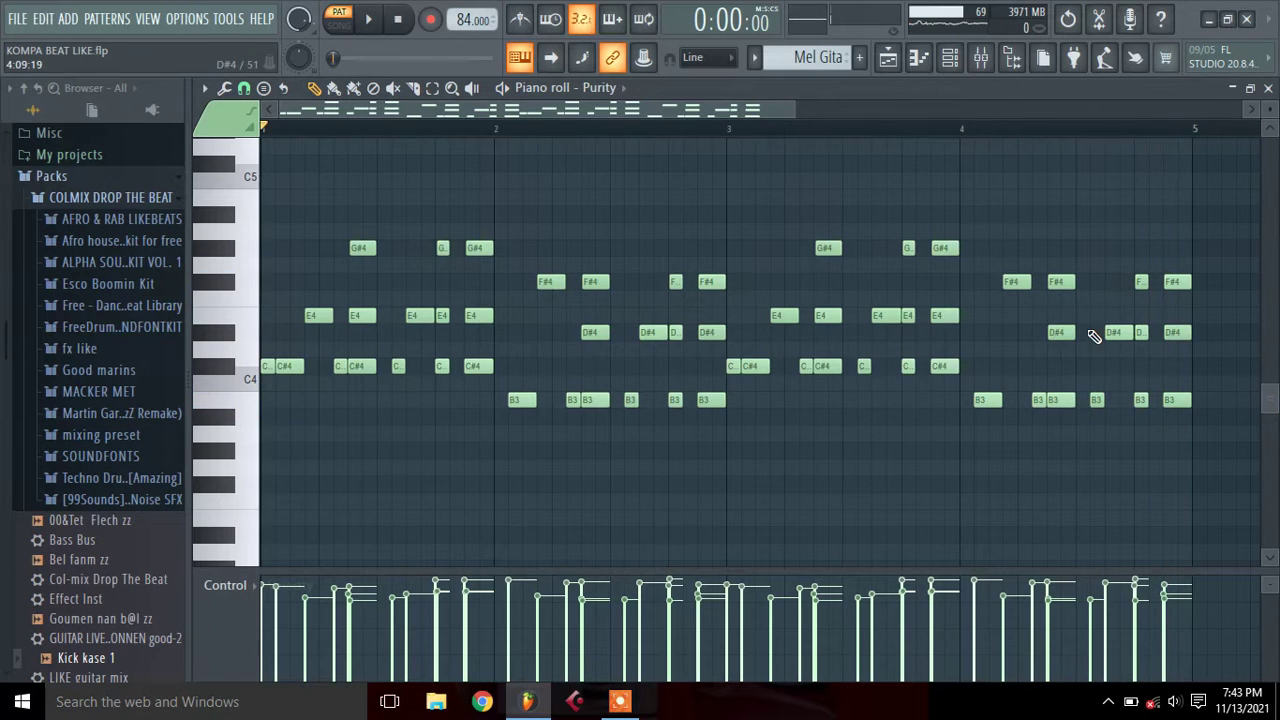
Select the Nel Piano pattern, open the Mel Piano channel's melody in the piano roll, and play it
{"action": "left_click", "coordinate": [755, 60]}
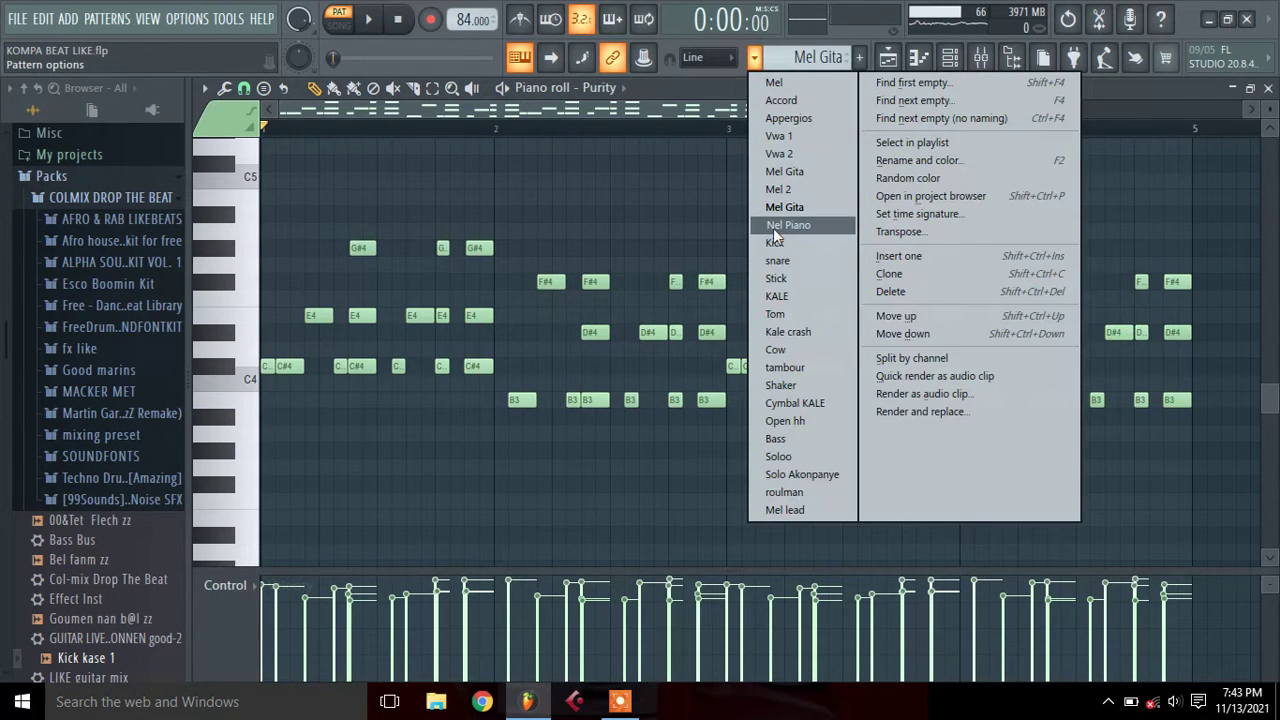
{"action": "left_click", "coordinate": [773, 228]}
{"action": "left_click", "coordinate": [950, 57]}
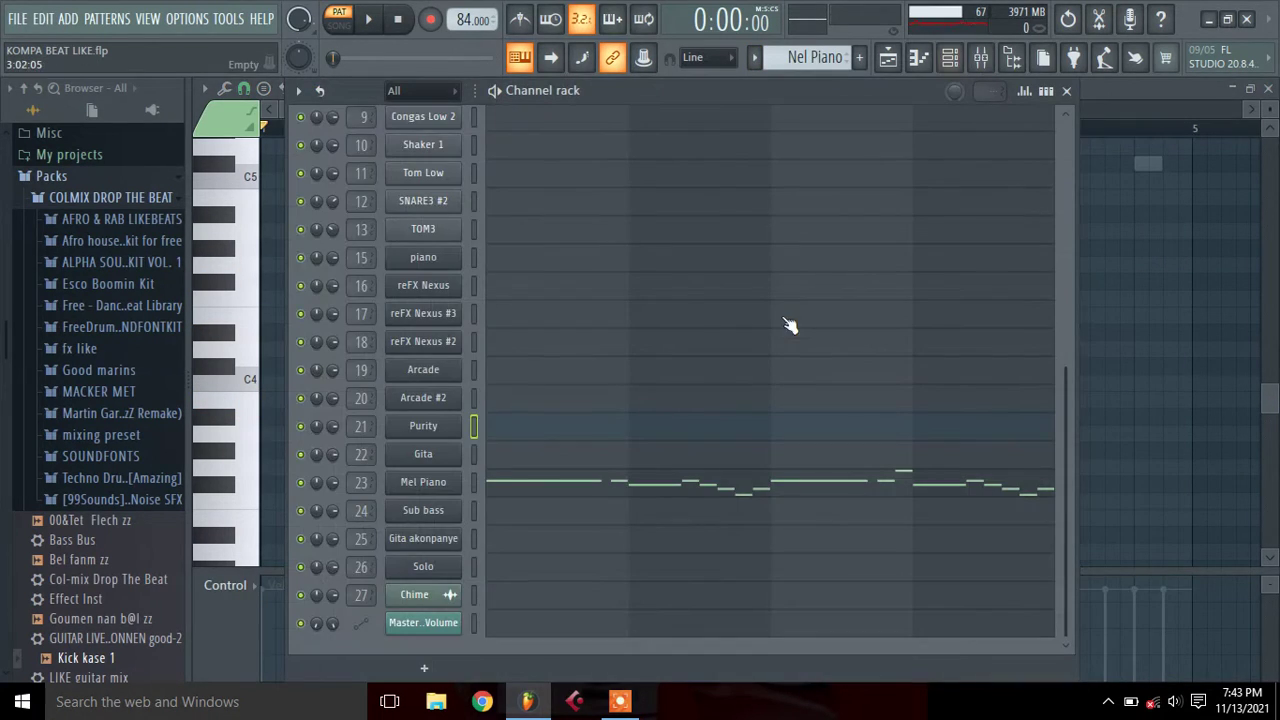
{"action": "left_click", "coordinate": [622, 491]}
{"action": "left_click_drag", "start_coordinate": [1268, 403], "coordinate": [1262, 352]}
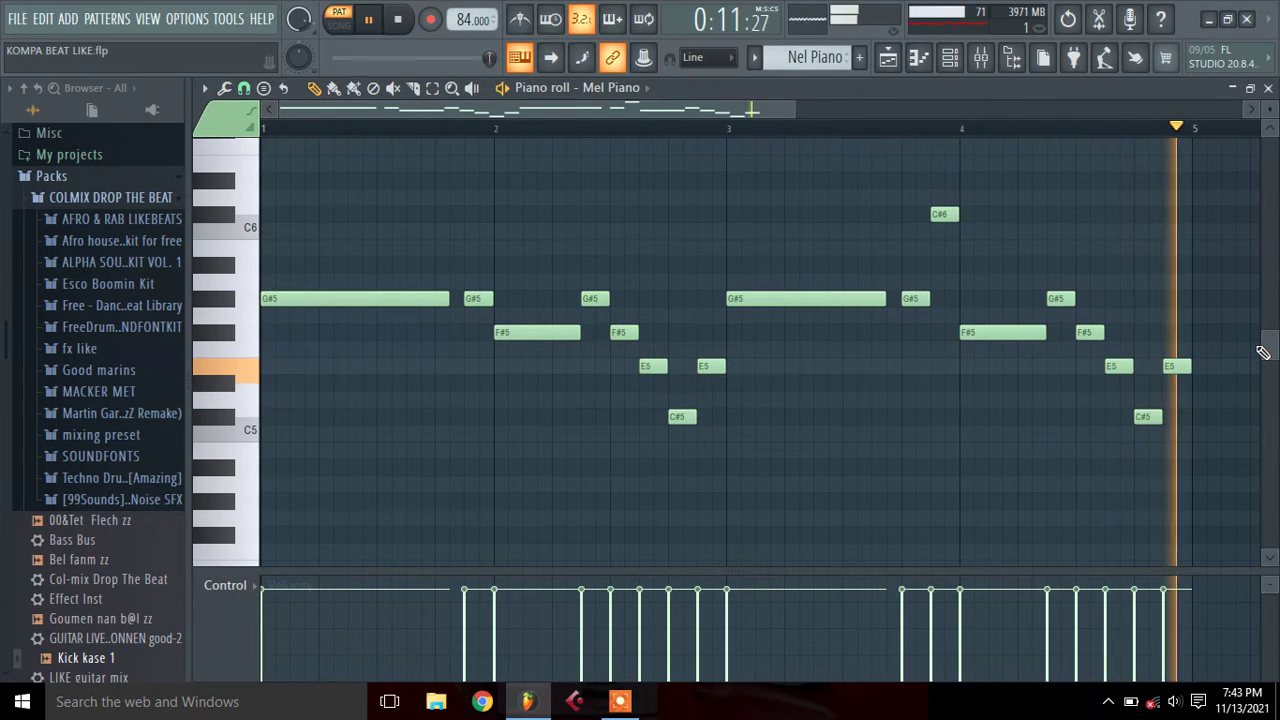
{"action": "key", "text": "space"}
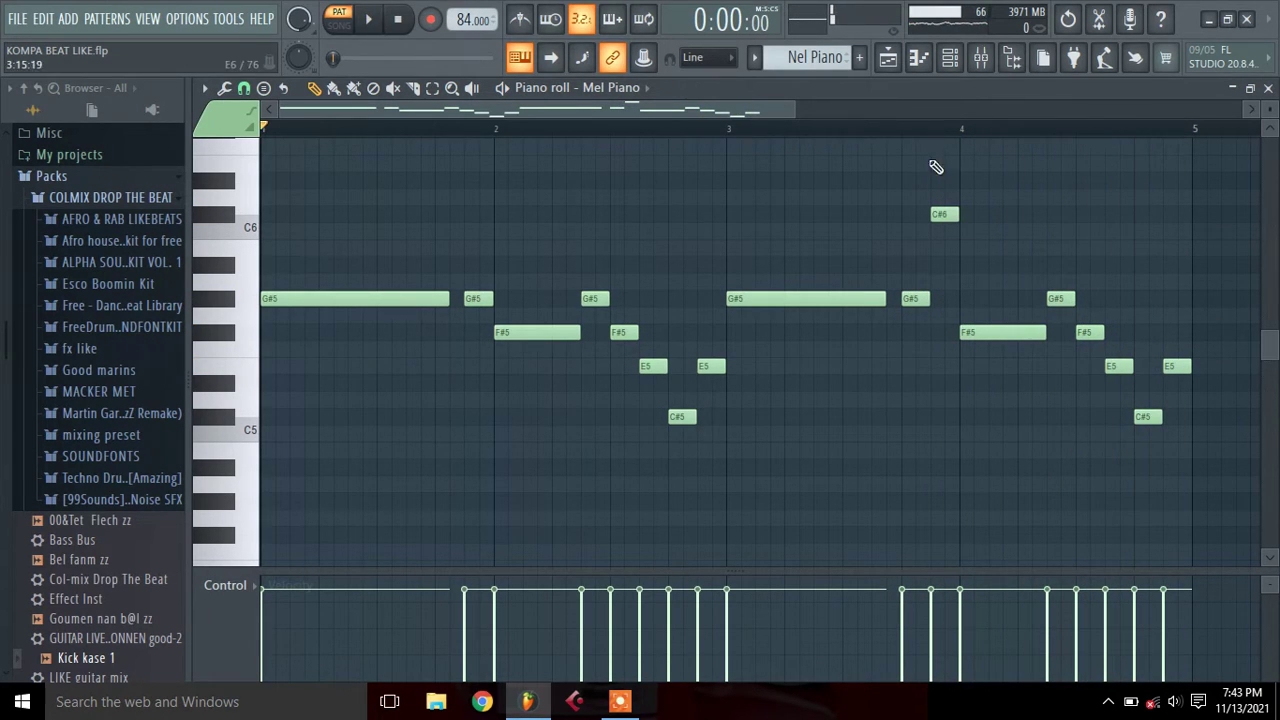
Select the Mel lead pattern, open the Solo channel's notes in the piano roll, and show the whole melody
{"action": "left_click", "coordinate": [754, 57]}
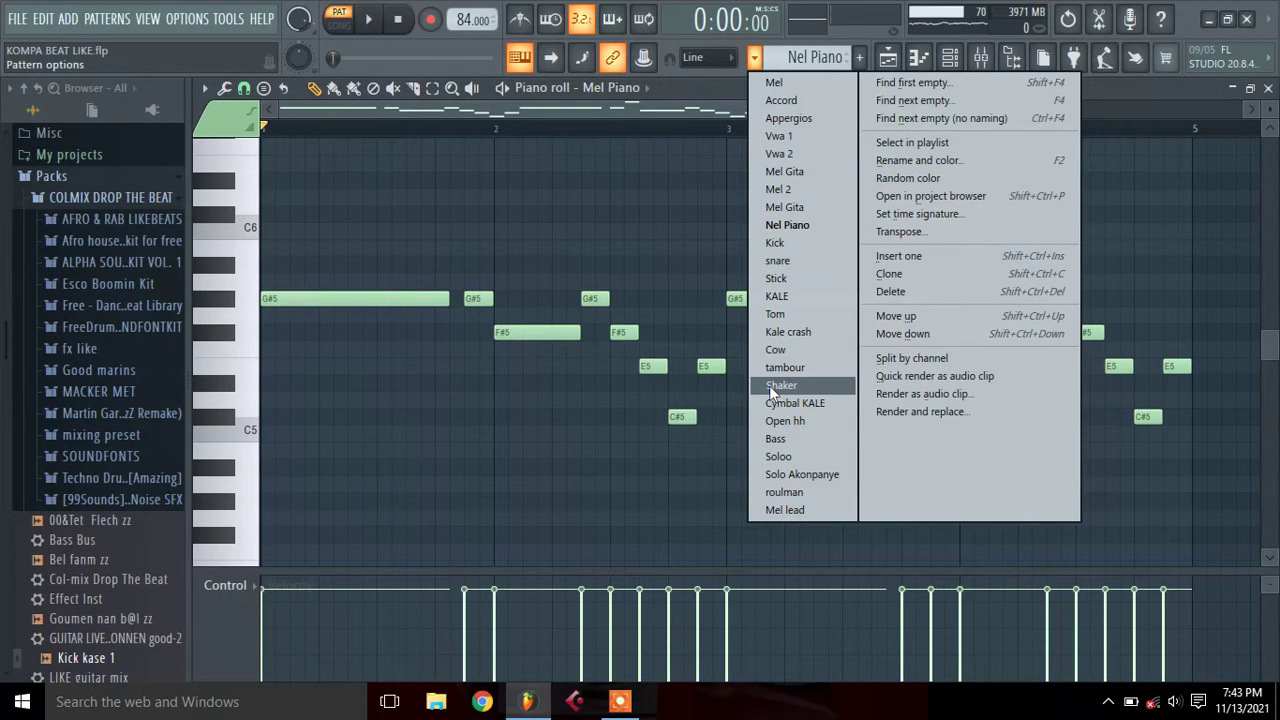
{"action": "left_click", "coordinate": [798, 510]}
{"action": "left_click", "coordinate": [949, 59]}
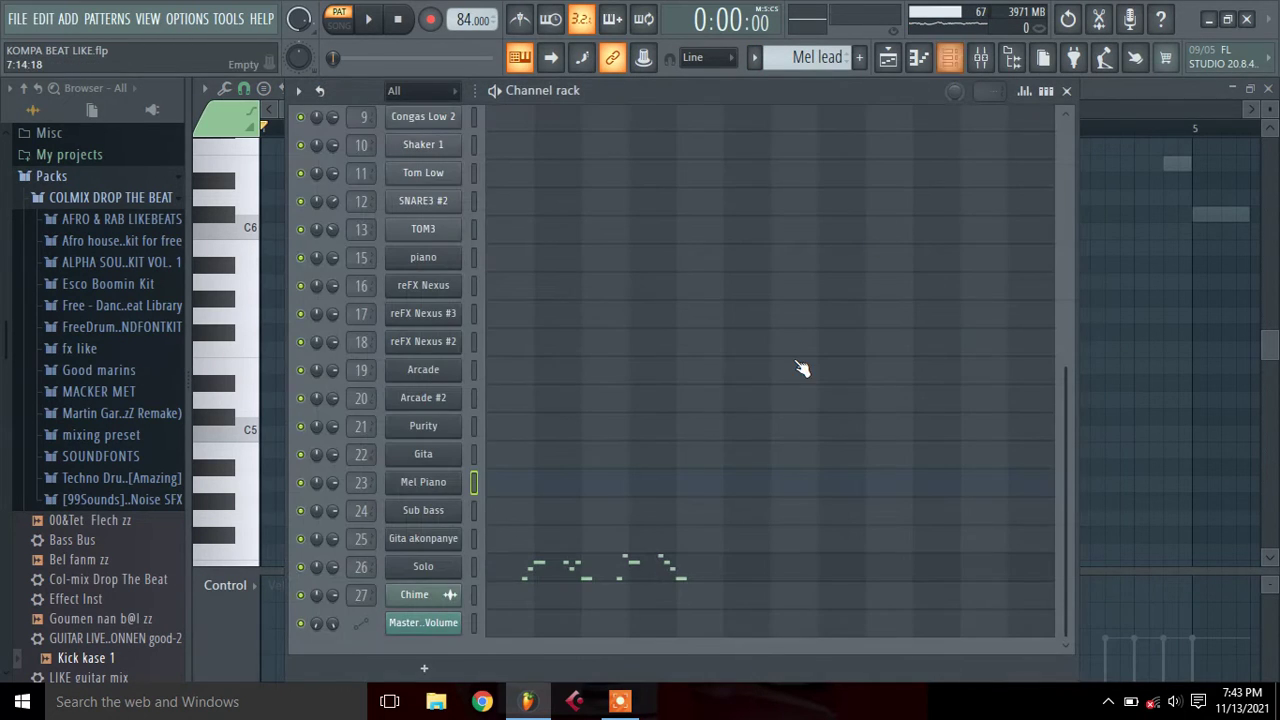
{"action": "left_click", "coordinate": [620, 585]}
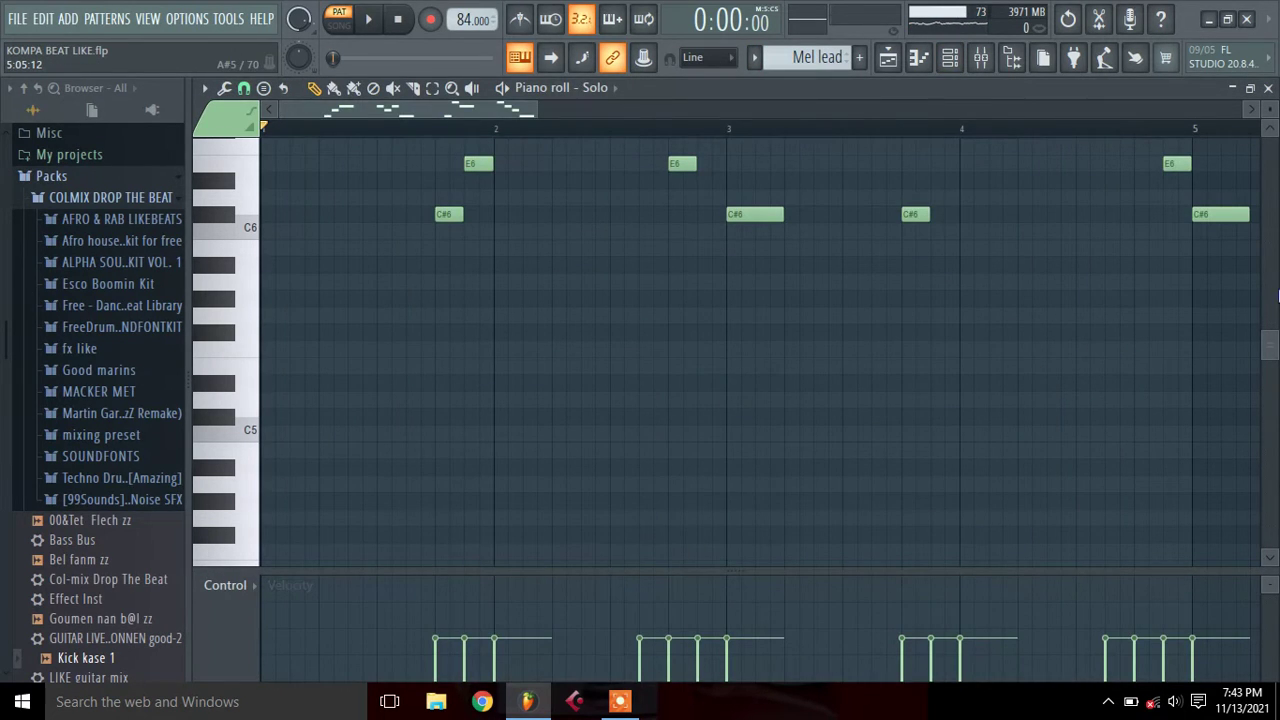
{"action": "left_click_drag", "start_coordinate": [1268, 358], "coordinate": [1268, 290]}
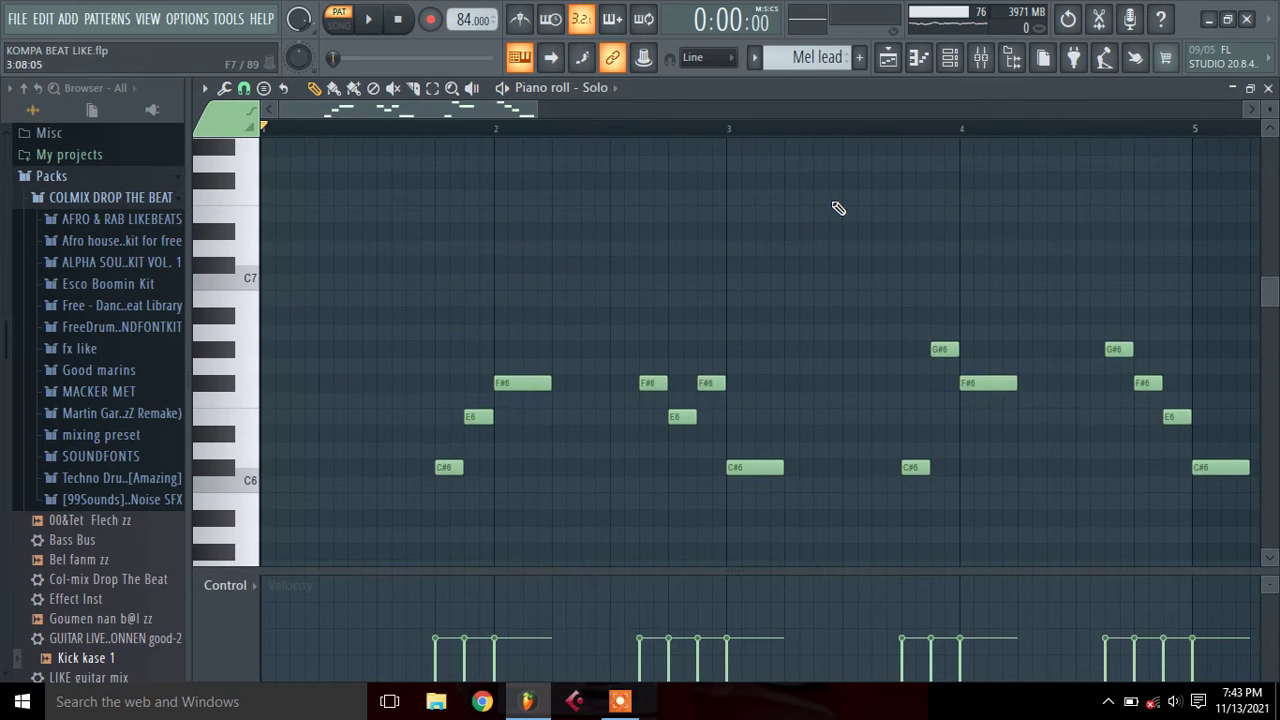
{"action": "left_click_drag", "start_coordinate": [538, 108], "coordinate": [624, 107]}
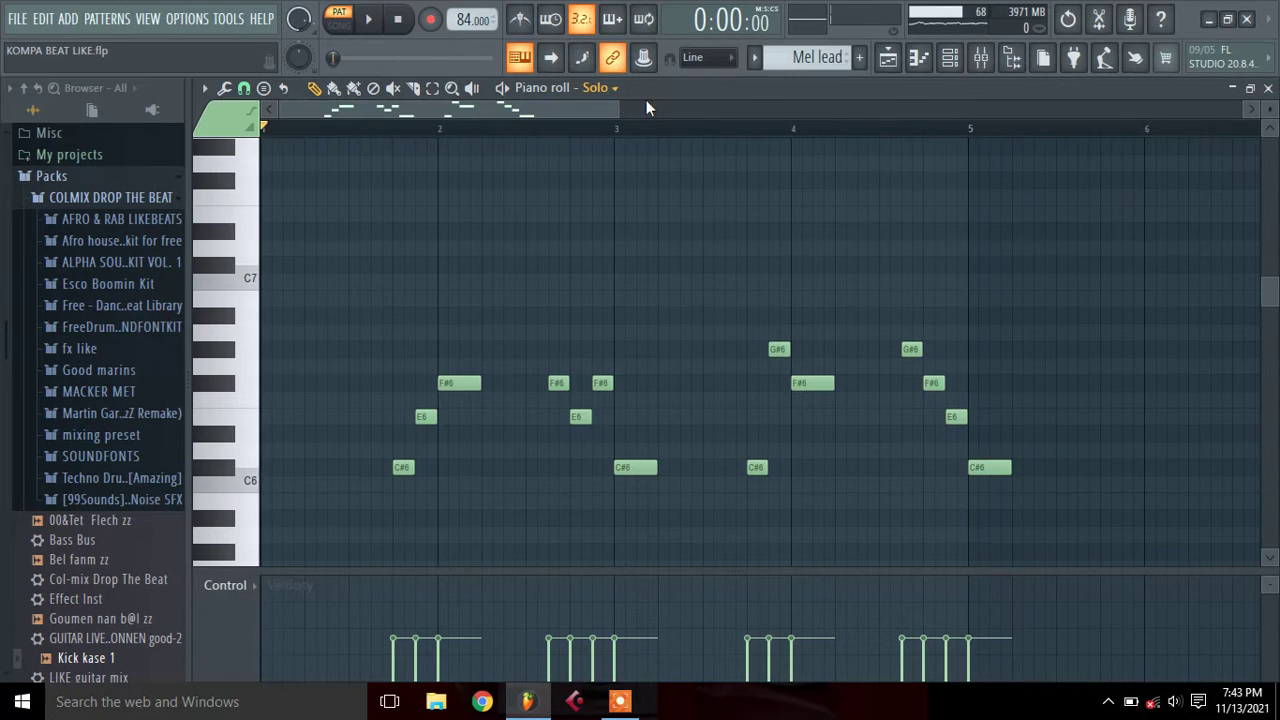
Select the Bass pattern and check the channel rack for its notes
{"action": "left_click", "coordinate": [757, 58]}
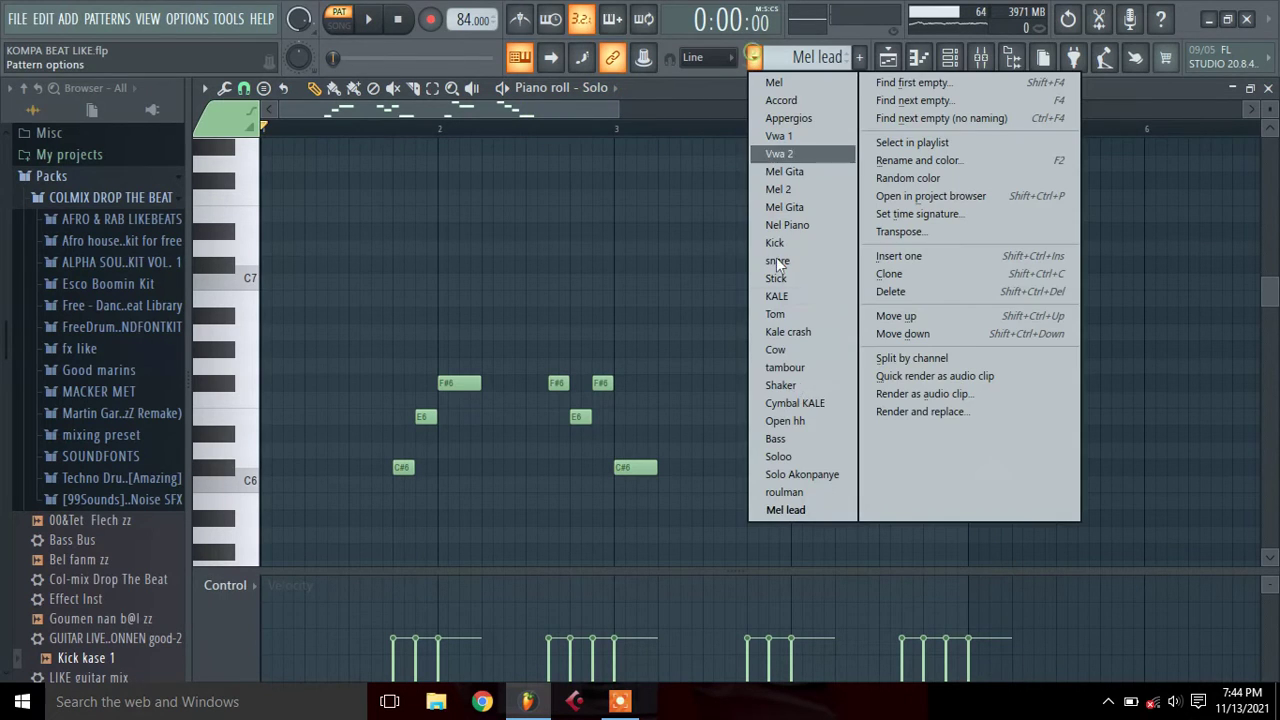
{"action": "left_click", "coordinate": [797, 439]}
{"action": "left_click", "coordinate": [951, 58]}
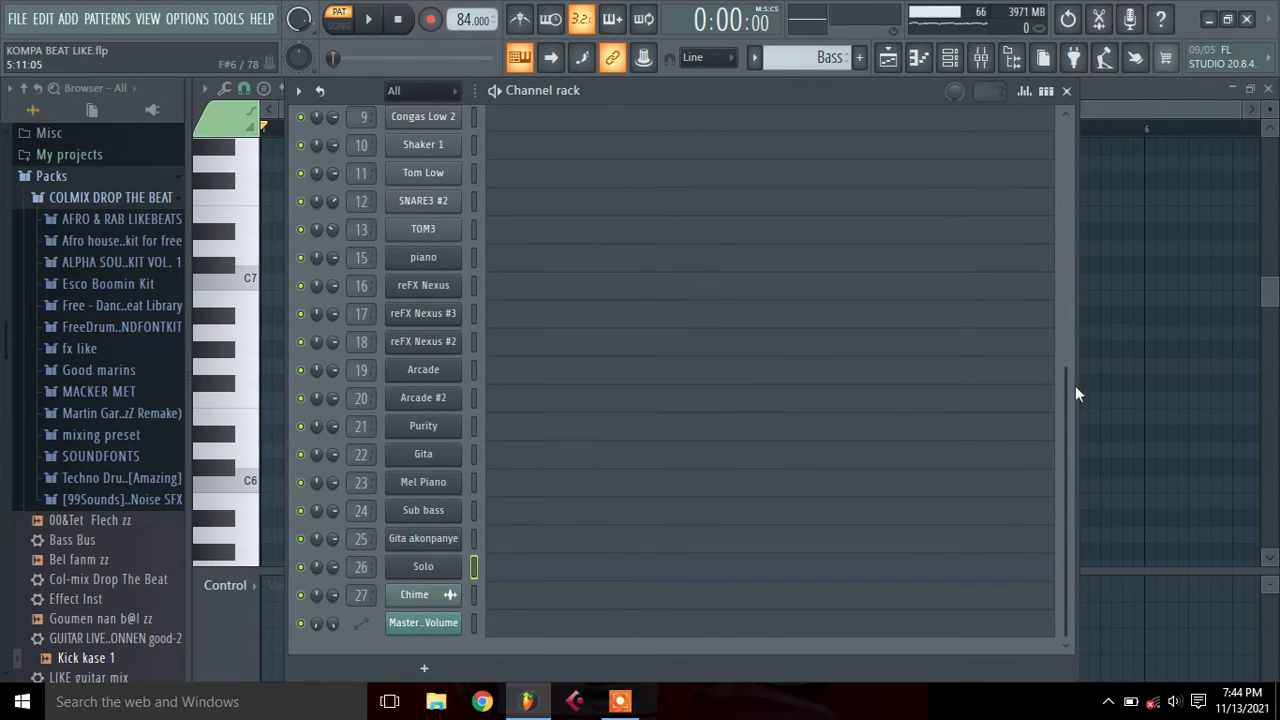
{"action": "left_click_drag", "start_coordinate": [1071, 390], "coordinate": [1045, 487]}
Select the Soloo pattern, show the Solo channel's full part in the piano roll, and play it through to bar 12
{"action": "left_click", "coordinate": [754, 57]}
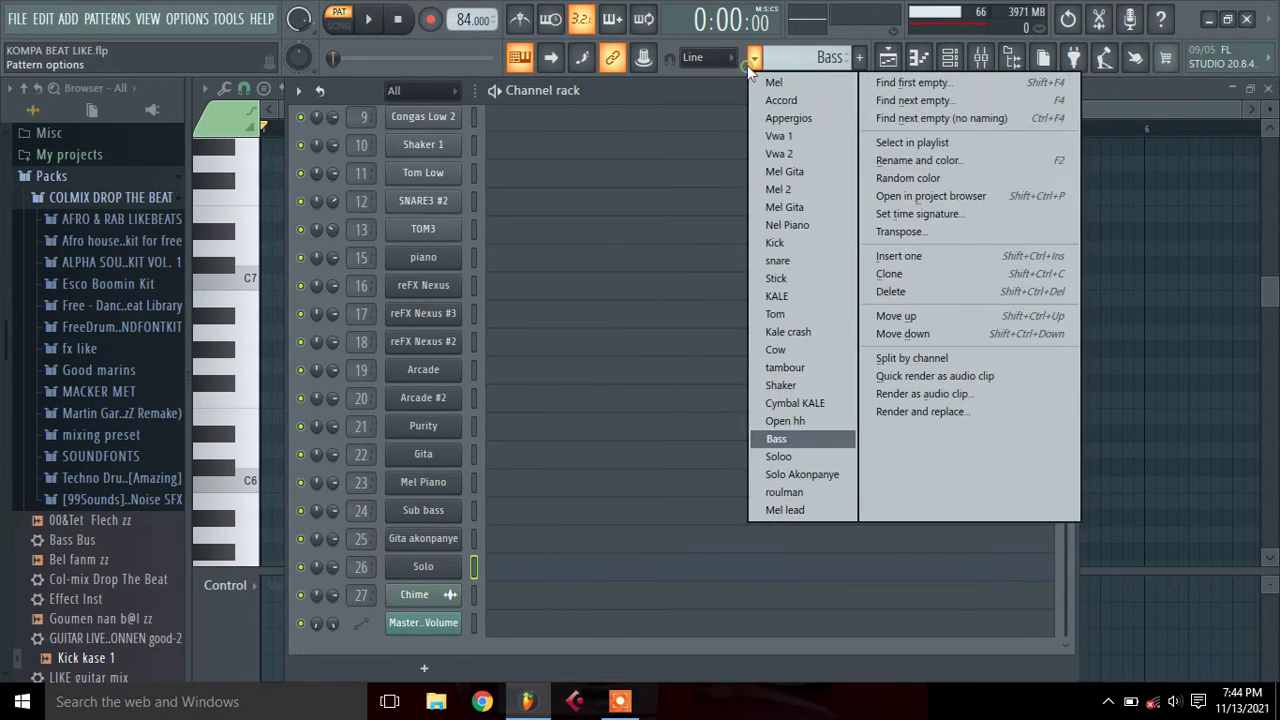
{"action": "left_click", "coordinate": [790, 456]}
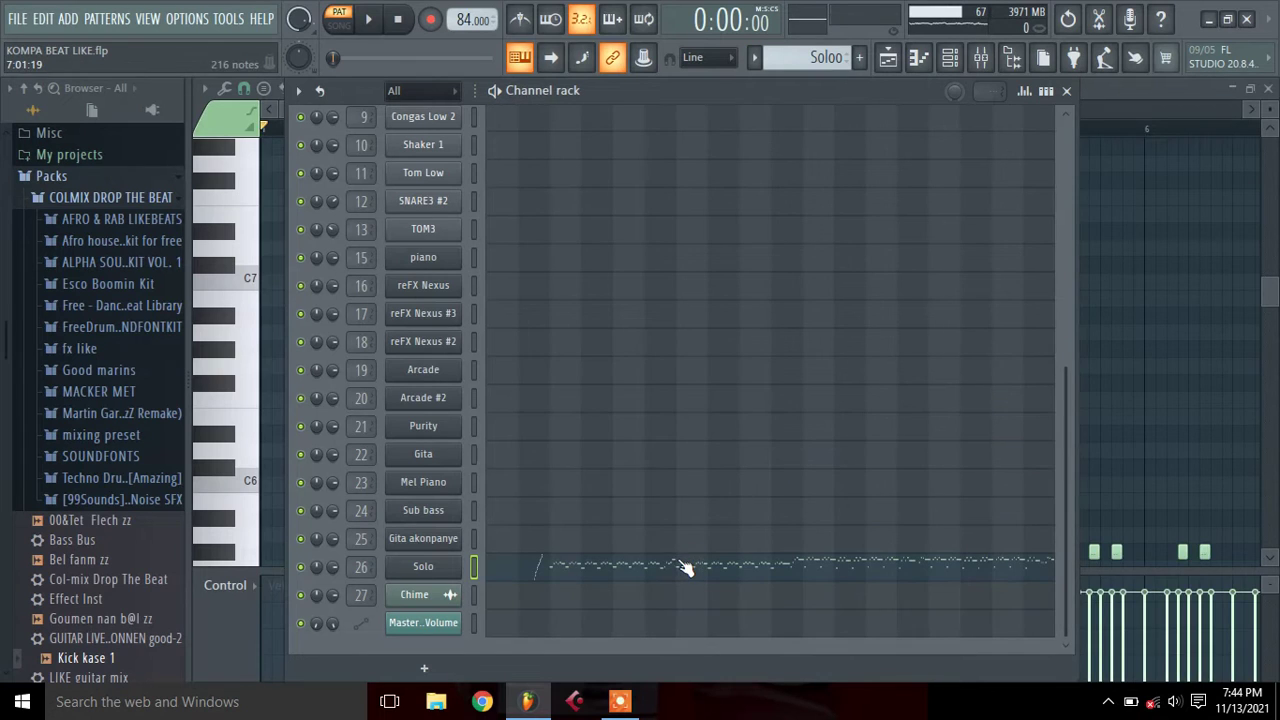
{"action": "key", "text": "F9"}
{"action": "left_click", "coordinate": [797, 577]}
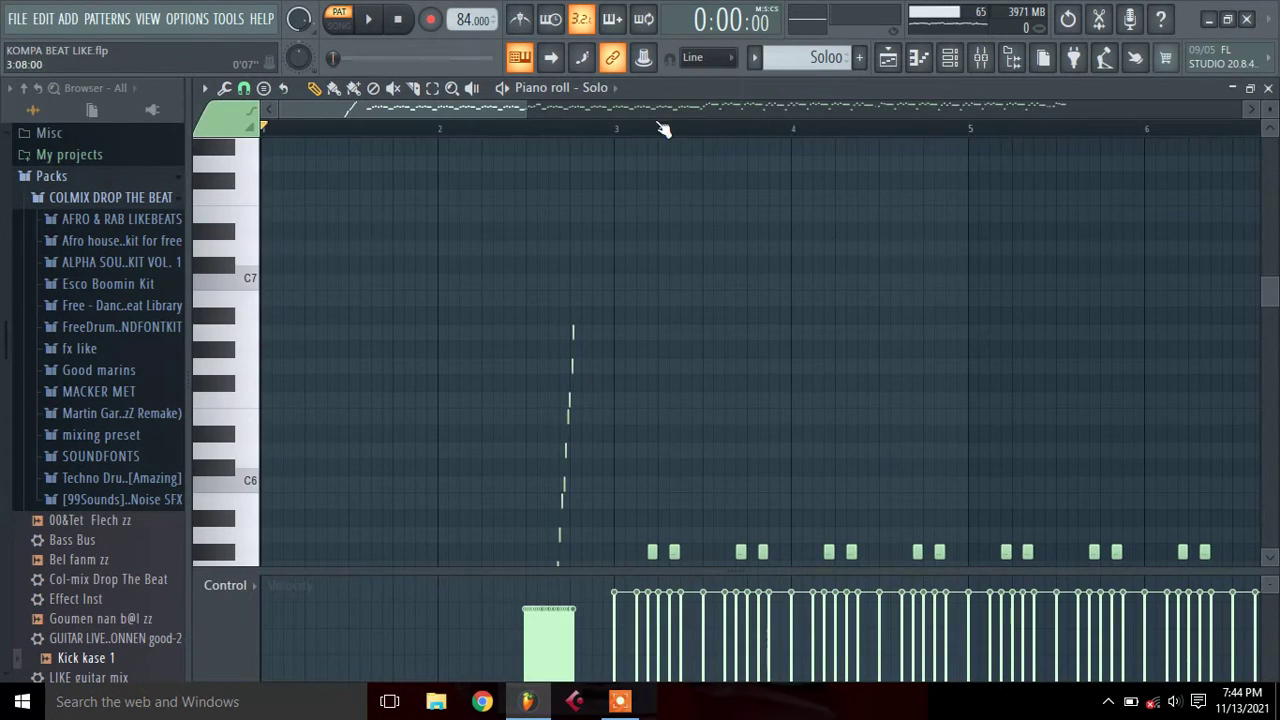
{"action": "left_click_drag", "start_coordinate": [524, 115], "coordinate": [1100, 163]}
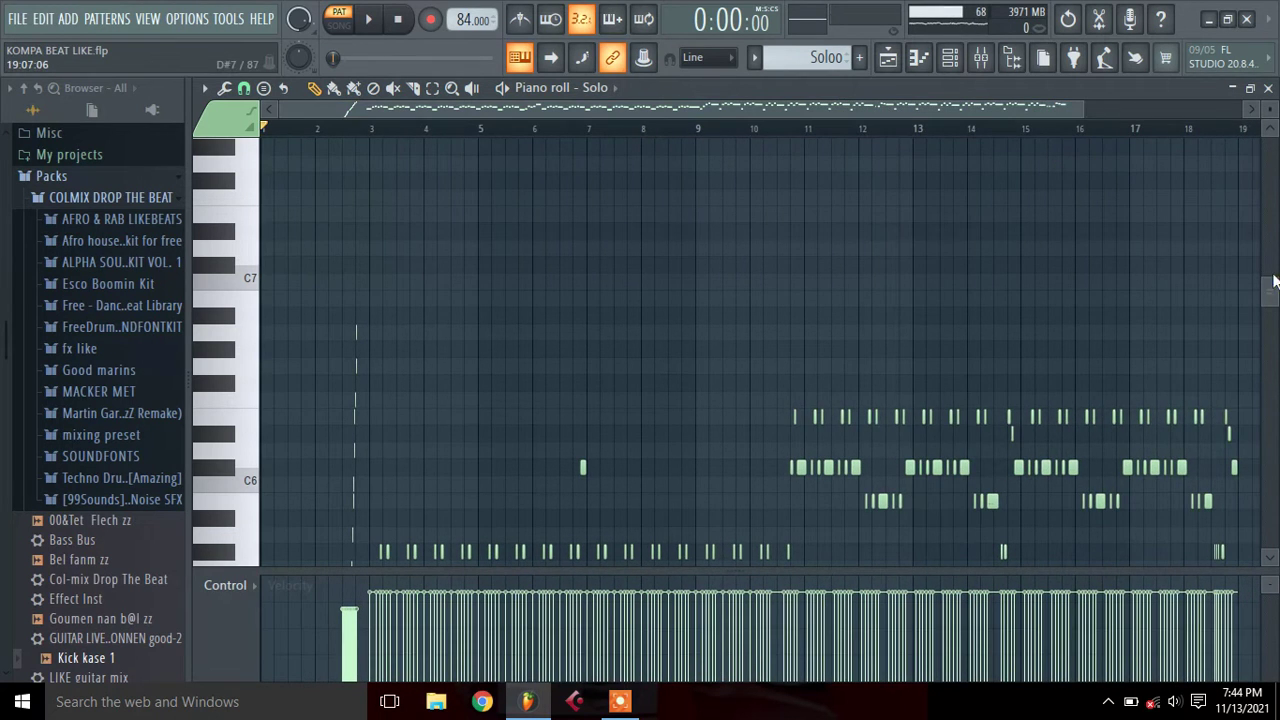
{"action": "left_click_drag", "start_coordinate": [1270, 295], "coordinate": [1270, 338]}
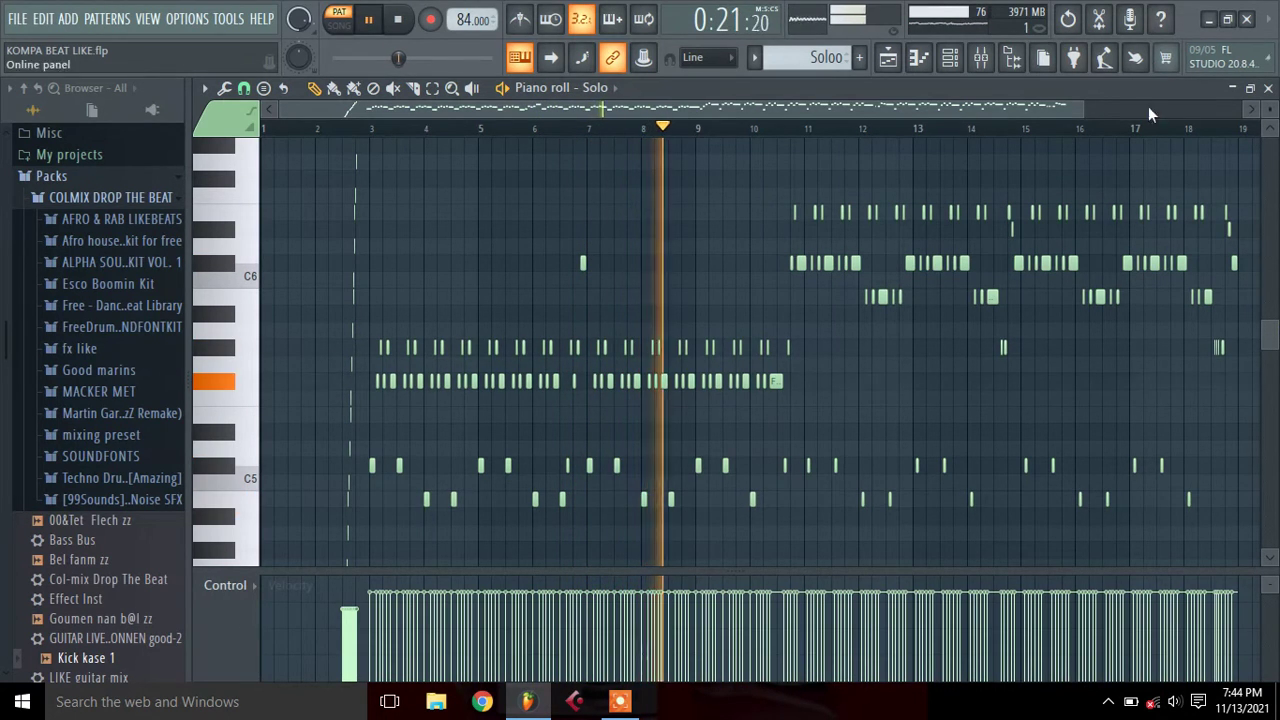
{"action": "left_click_drag", "start_coordinate": [1082, 113], "coordinate": [568, 160]}
{"action": "left_click_drag", "start_coordinate": [507, 114], "coordinate": [915, 114]}
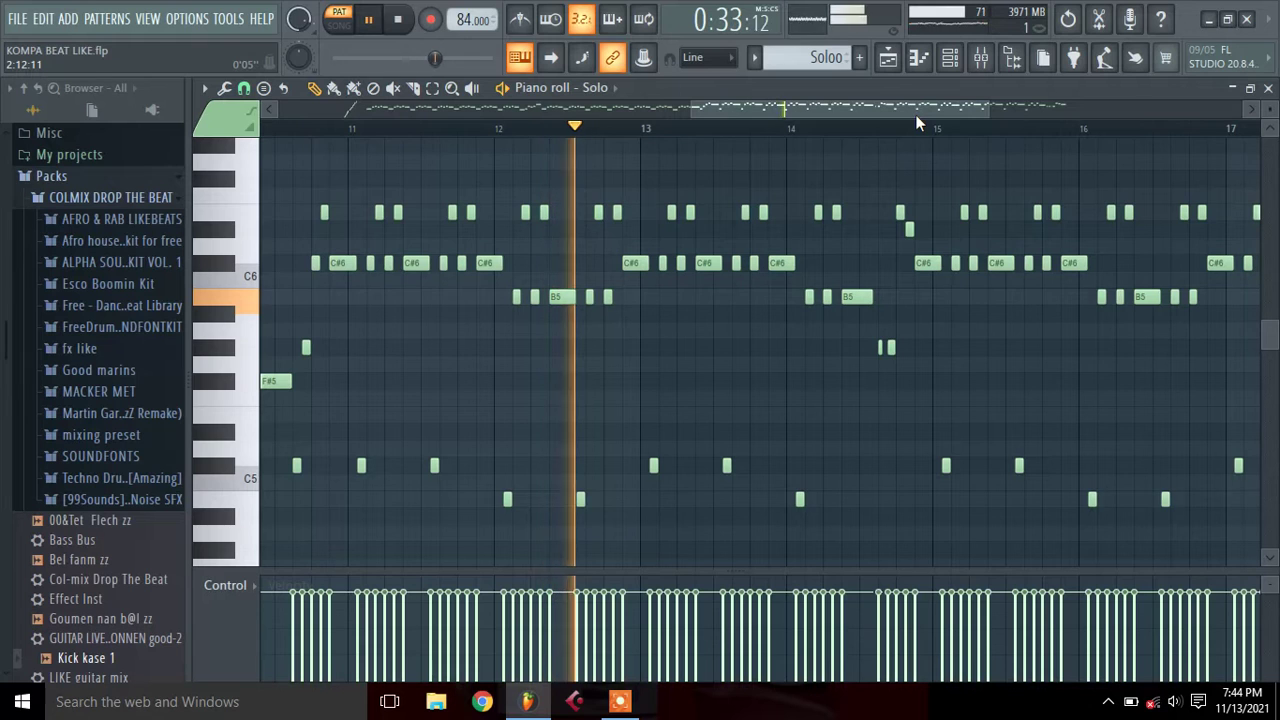
{"action": "key", "text": "space"}
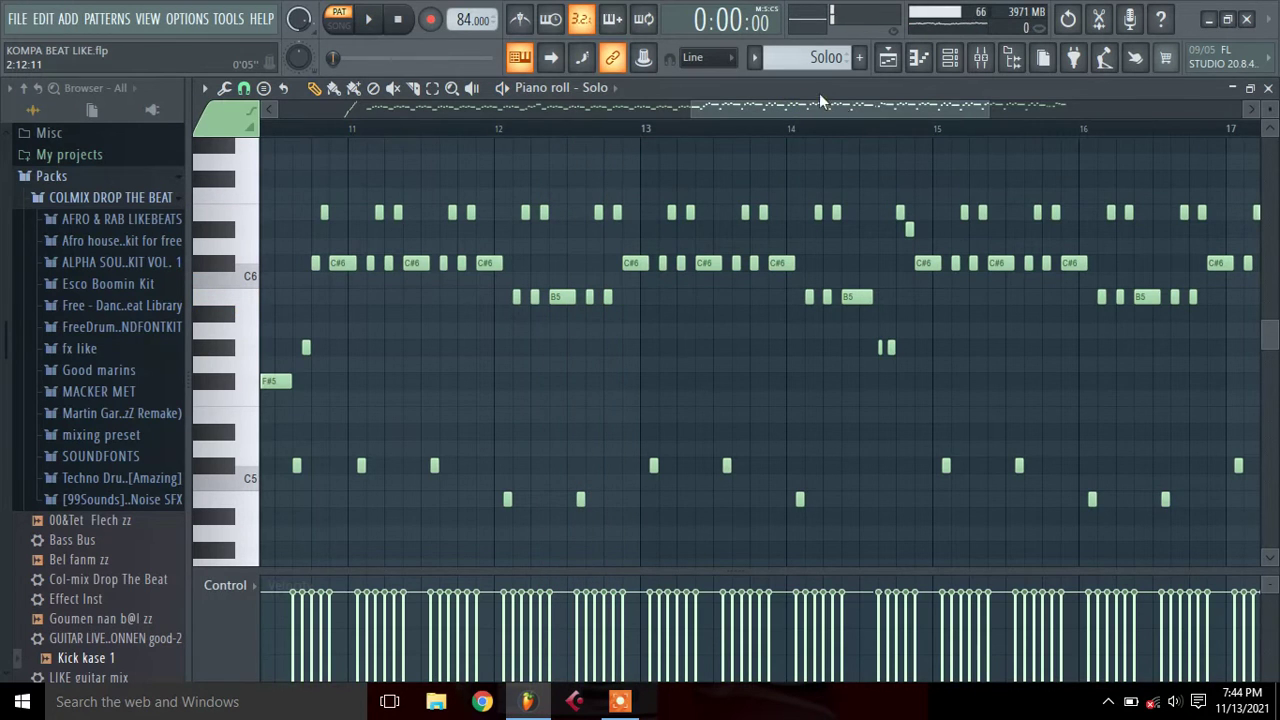
Select the Solo Akonpanye pattern, open the Gita akonpanye channel's notes in the piano roll, and play them from bar 1
{"action": "left_click", "coordinate": [750, 57]}
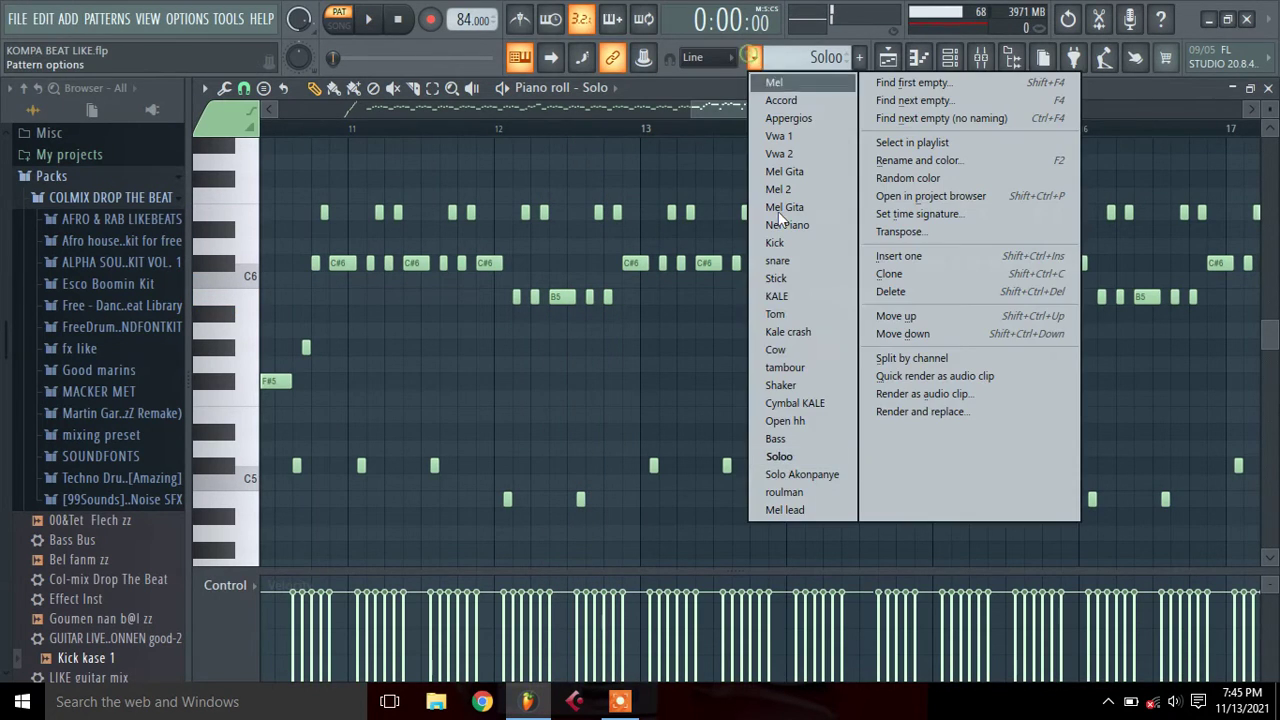
{"action": "left_click", "coordinate": [814, 478]}
{"action": "left_click", "coordinate": [950, 59]}
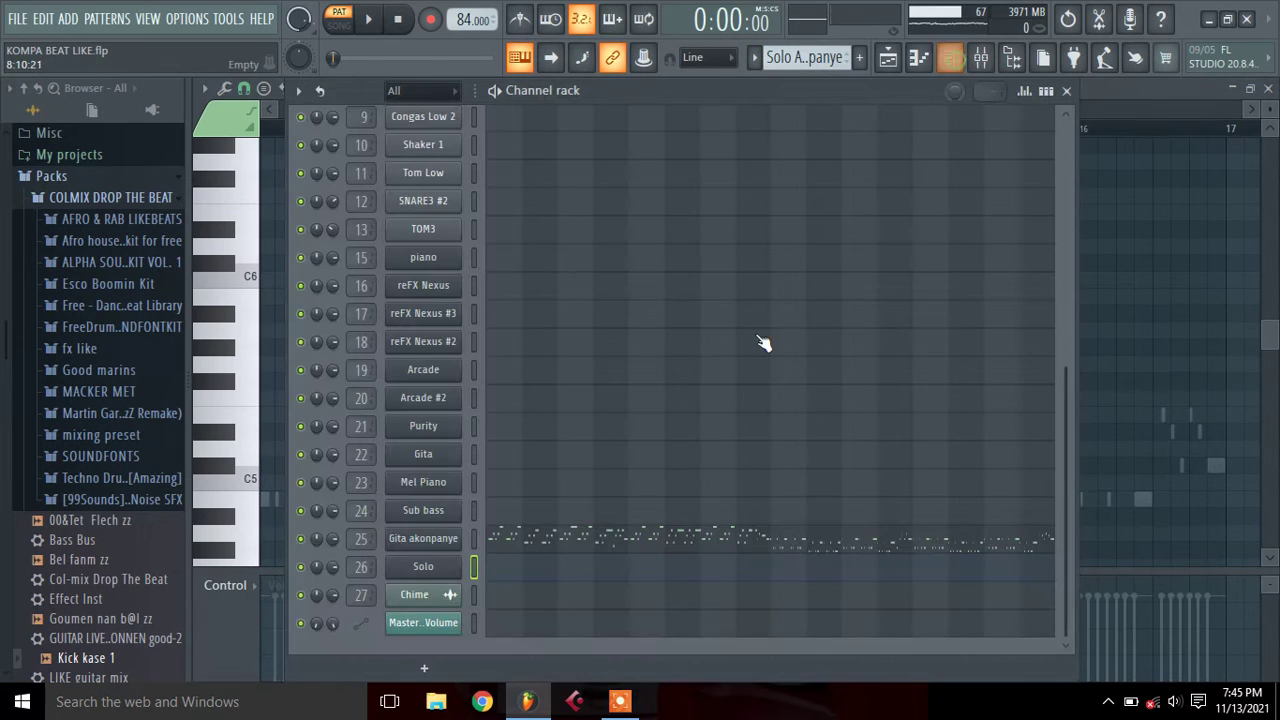
{"action": "left_click", "coordinate": [614, 530]}
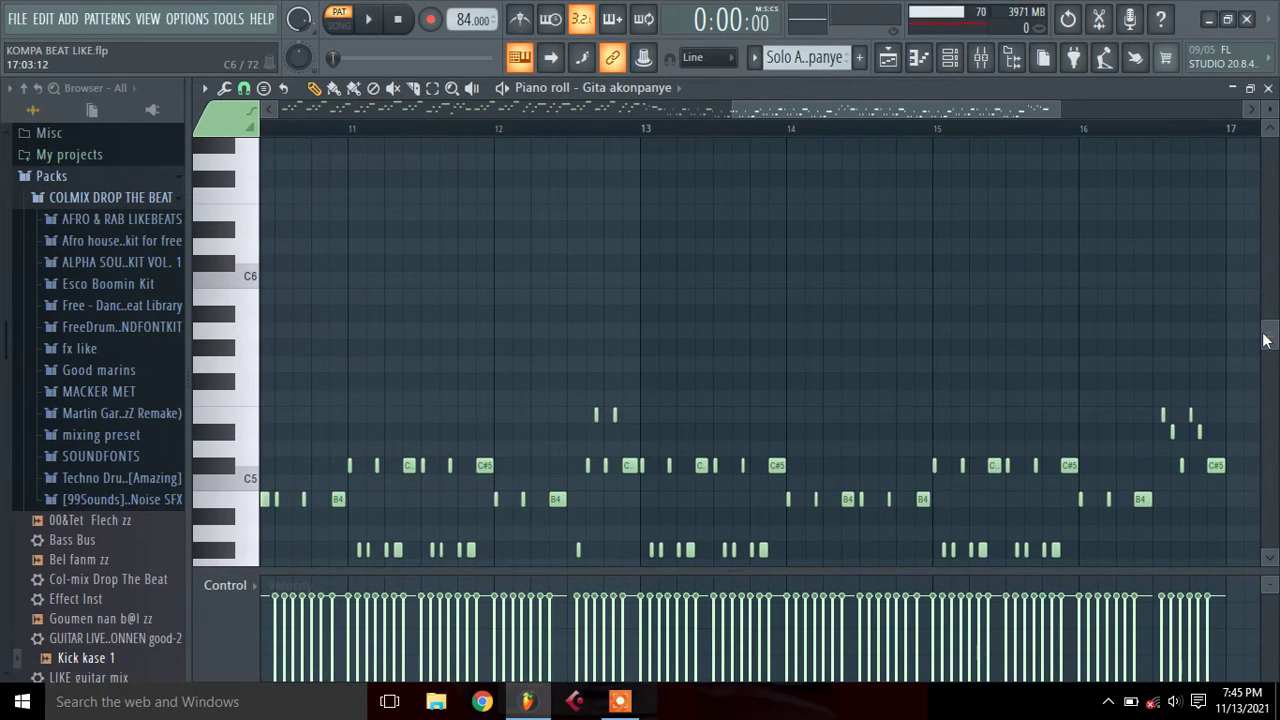
{"action": "scroll", "coordinate": [1265, 340], "scroll_direction": "down", "scroll_amount": 3}
{"action": "left_click_drag", "start_coordinate": [899, 111], "coordinate": [270, 204]}
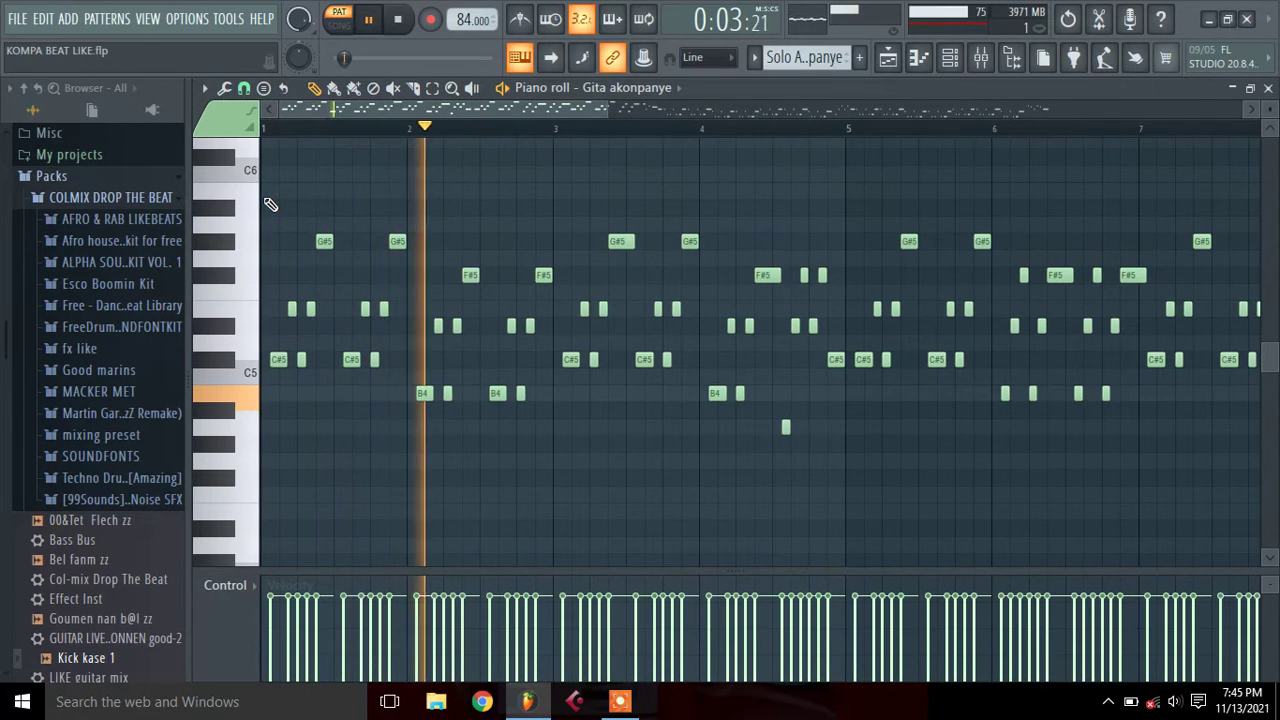
Play the second section of the Gita akonpanye part from bar 9
{"action": "left_click_drag", "start_coordinate": [466, 112], "coordinate": [710, 142]}
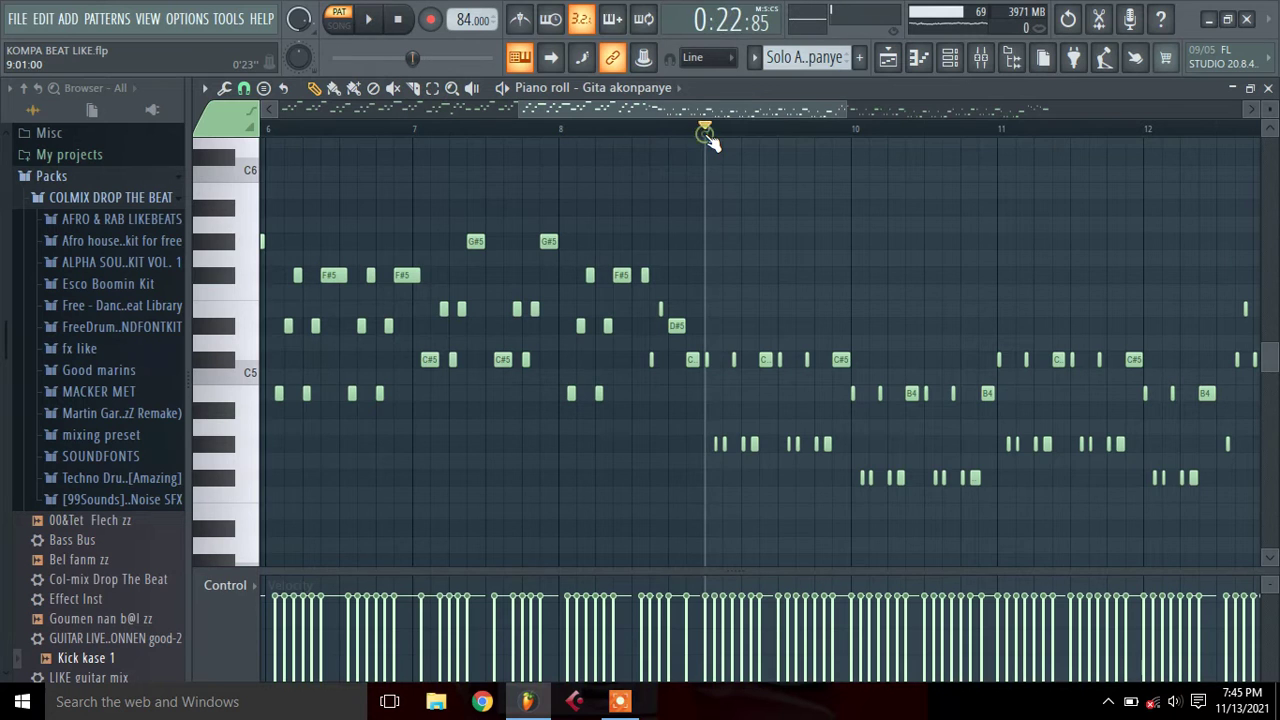
{"action": "key", "text": "space"}
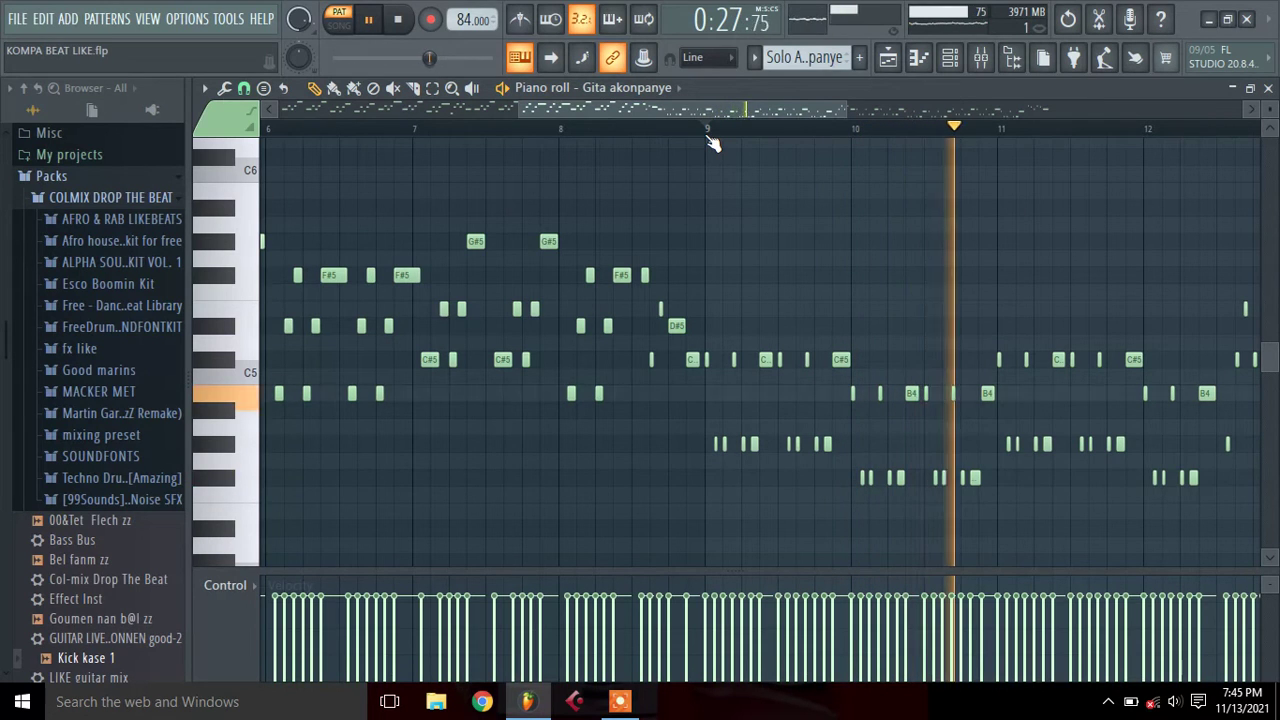
{"action": "key", "text": "space"}
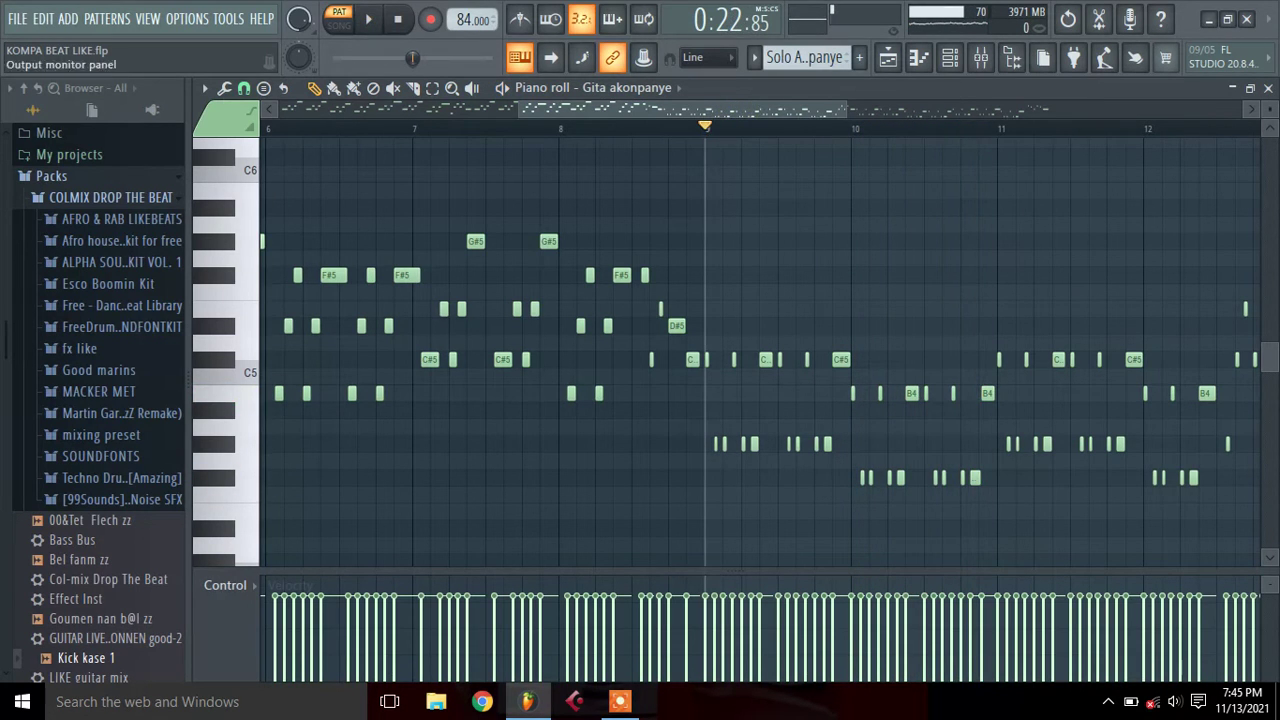
Show the playlist arrangement in song mode and set the FL Studio ASIO buffer length to 1024 in the audio settings
{"action": "left_click", "coordinate": [888, 60]}
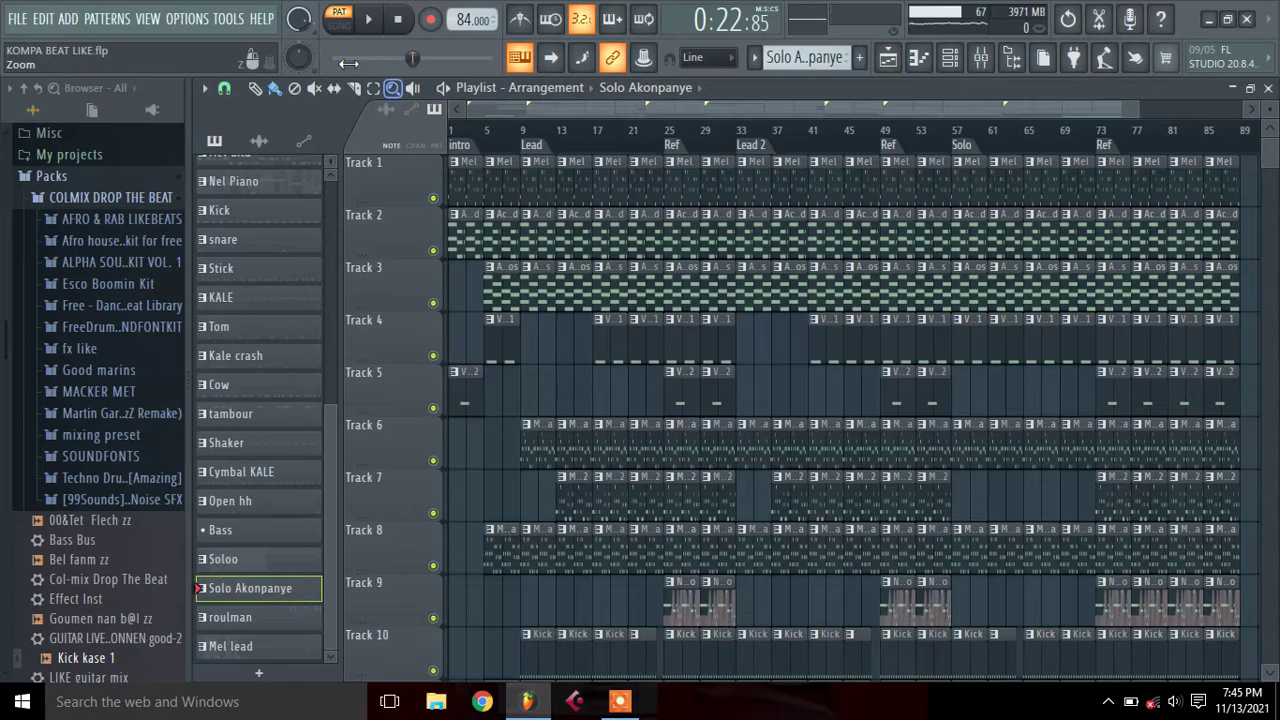
{"action": "left_click", "coordinate": [200, 16]}
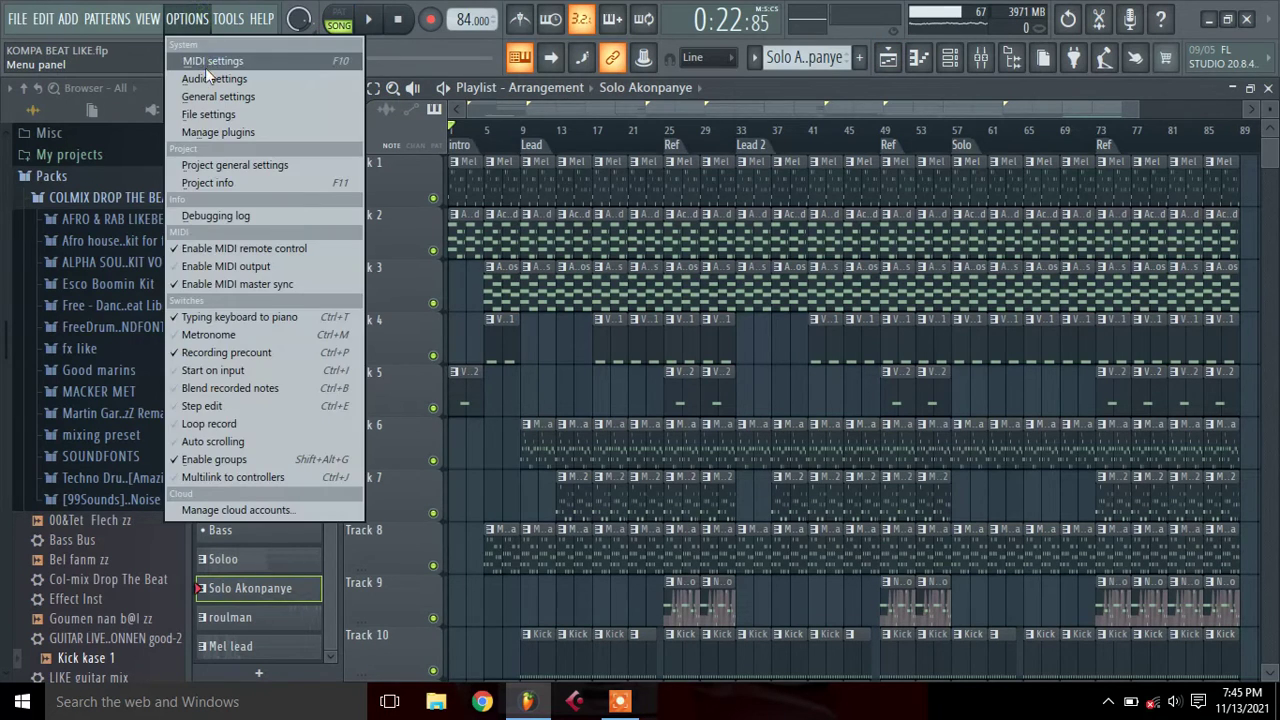
{"action": "left_click", "coordinate": [205, 77]}
{"action": "left_click", "coordinate": [482, 184]}
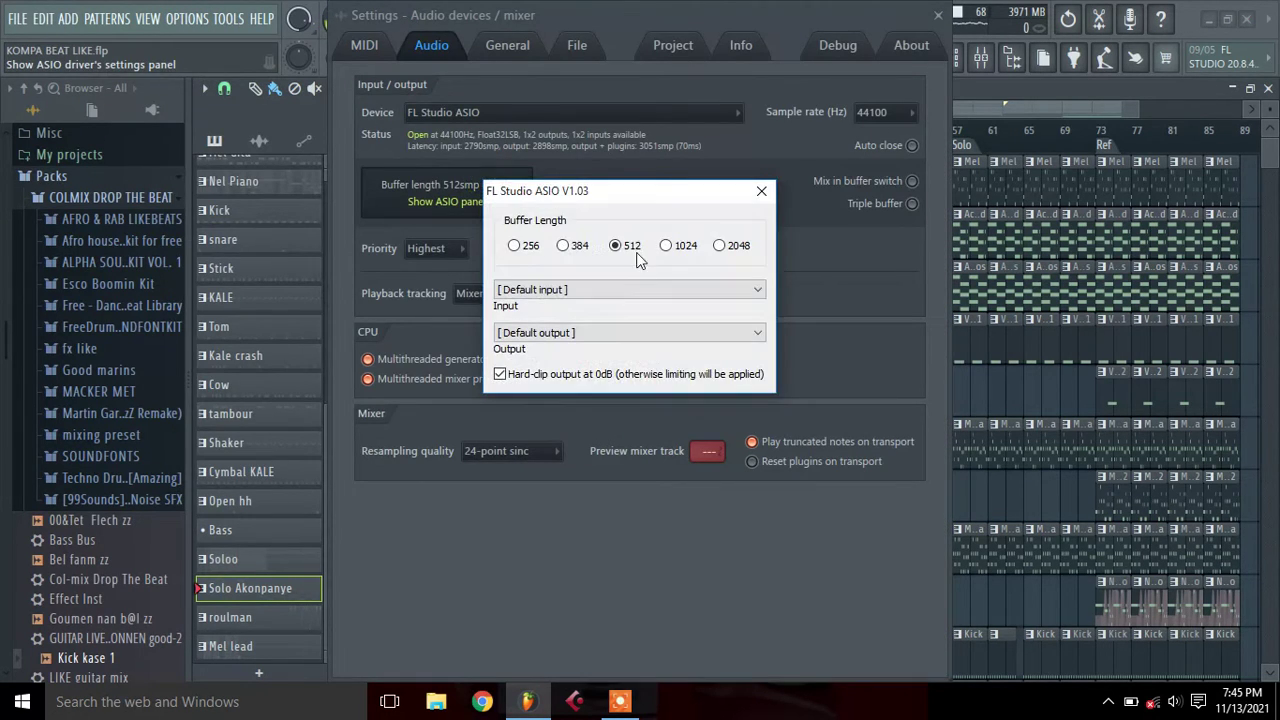
{"action": "left_click", "coordinate": [762, 191]}
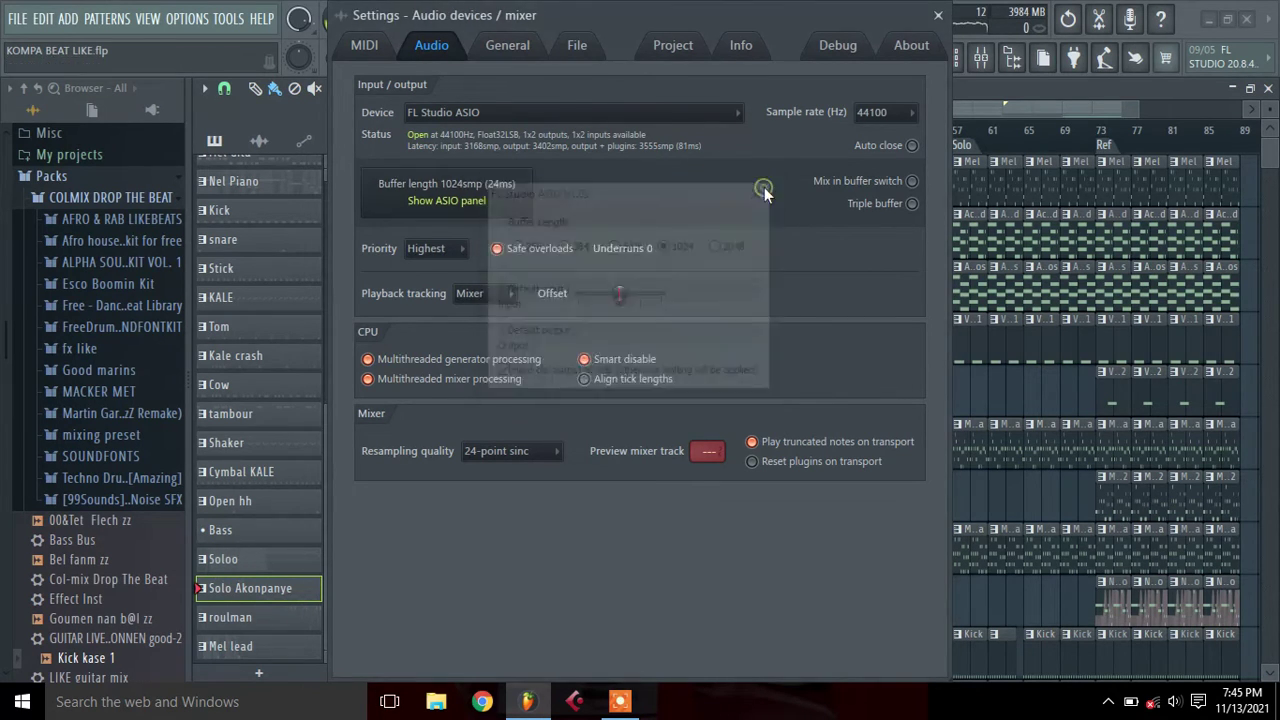
{"action": "left_click", "coordinate": [940, 15]}
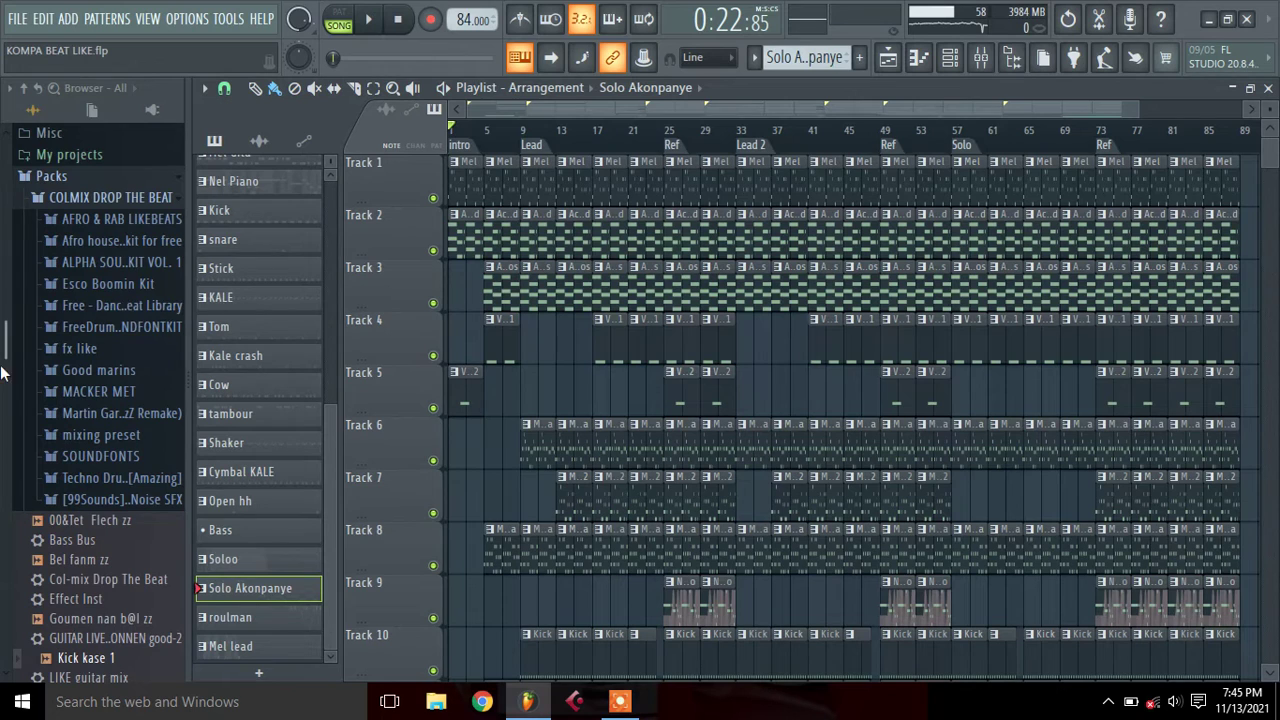
Open the MELANGE SOUND pack in the browser and preview the like song, Solo rabo and Son kompa samples
{"action": "scroll", "coordinate": [2, 373], "scroll_direction": "down", "scroll_amount": 8}
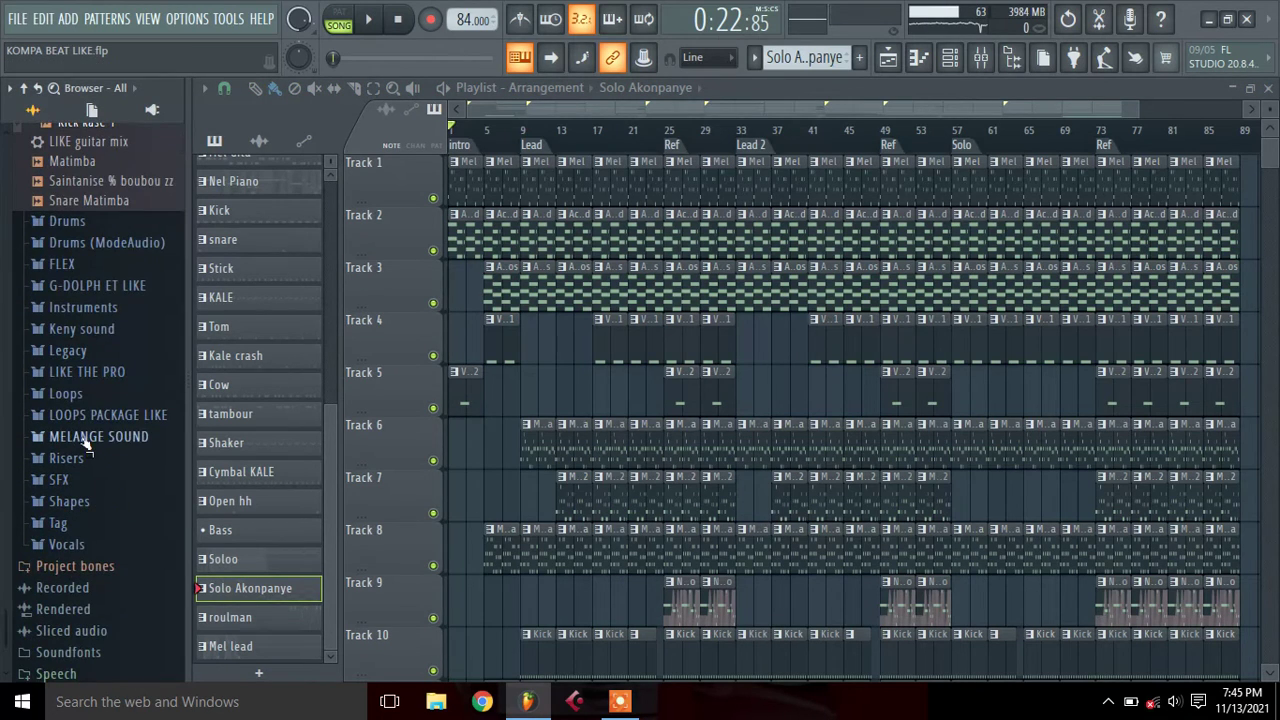
{"action": "left_click", "coordinate": [85, 438]}
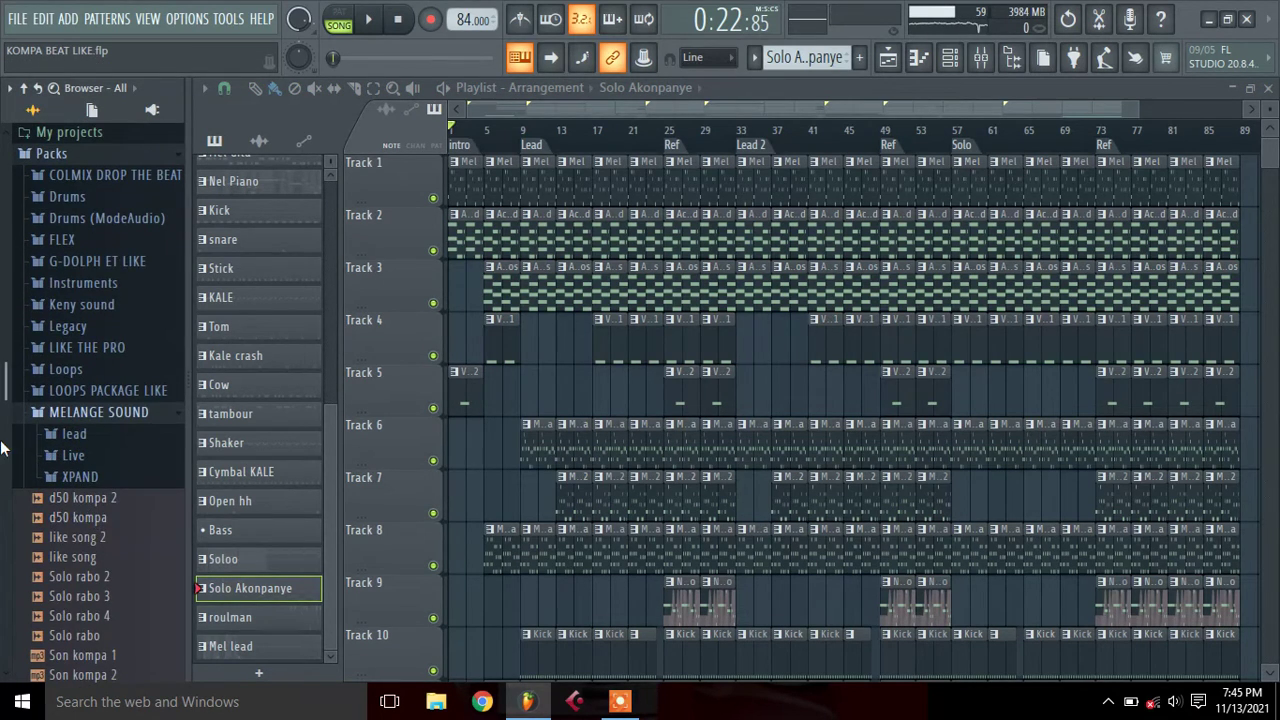
{"action": "scroll", "coordinate": [105, 400], "scroll_direction": "down", "scroll_amount": 5}
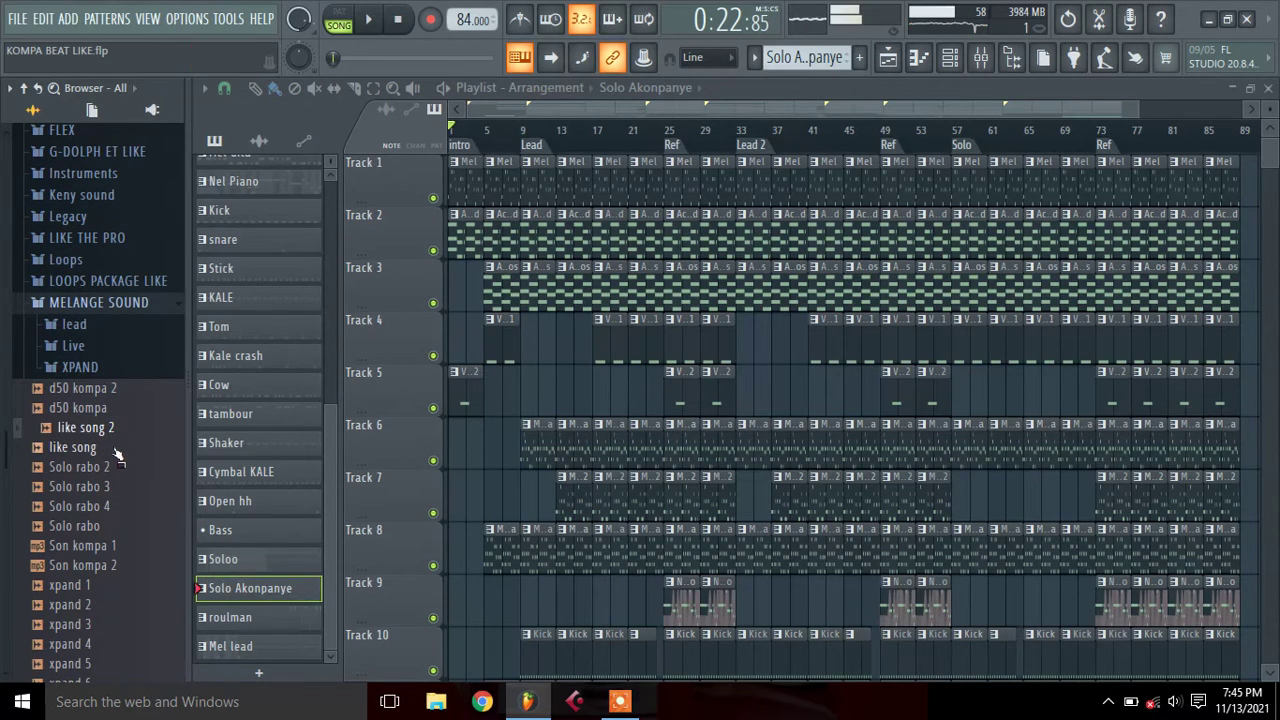
{"action": "left_click", "coordinate": [113, 447]}
{"action": "left_click", "coordinate": [114, 467]}
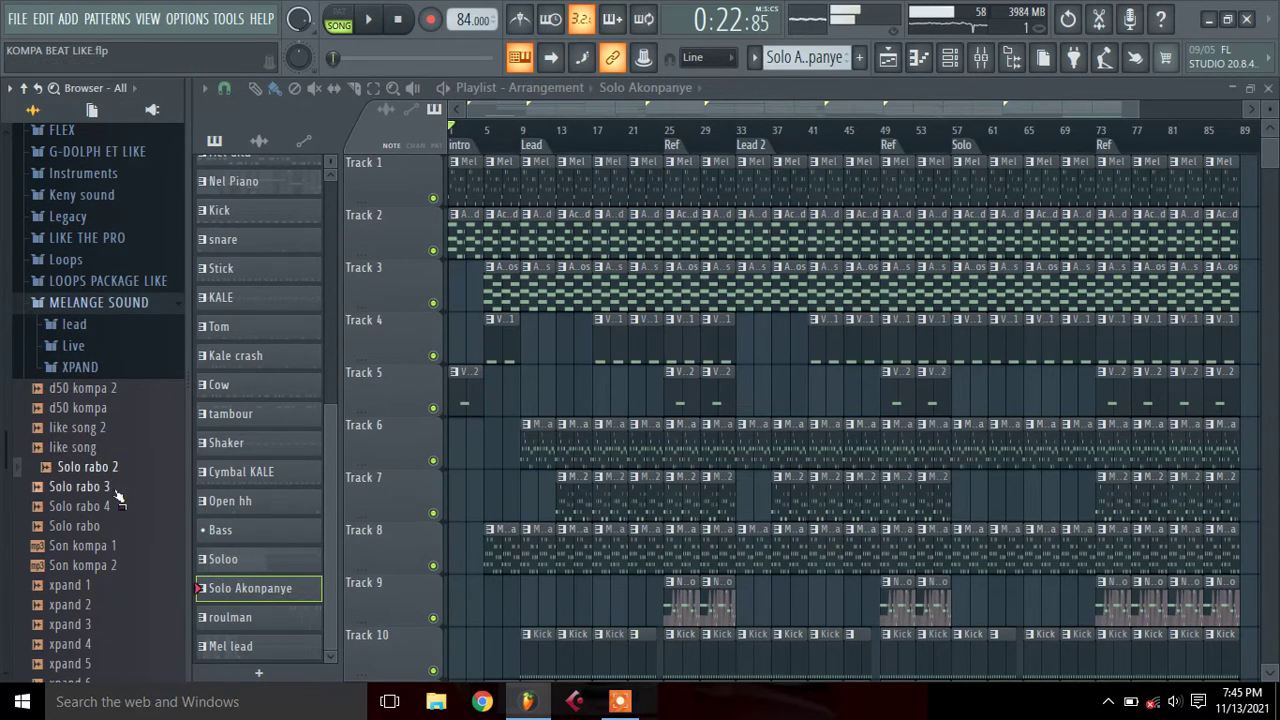
{"action": "left_click", "coordinate": [114, 487]}
{"action": "left_click", "coordinate": [116, 506]}
{"action": "left_click", "coordinate": [118, 526]}
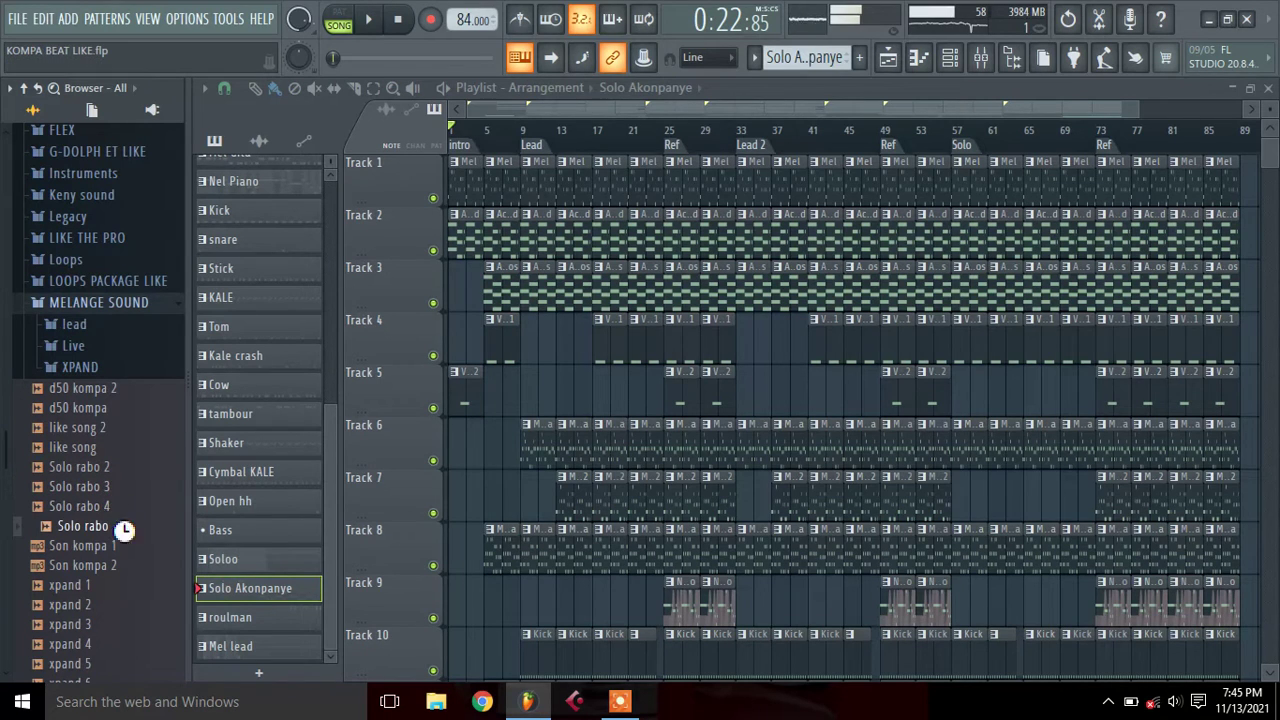
{"action": "left_click", "coordinate": [121, 546]}
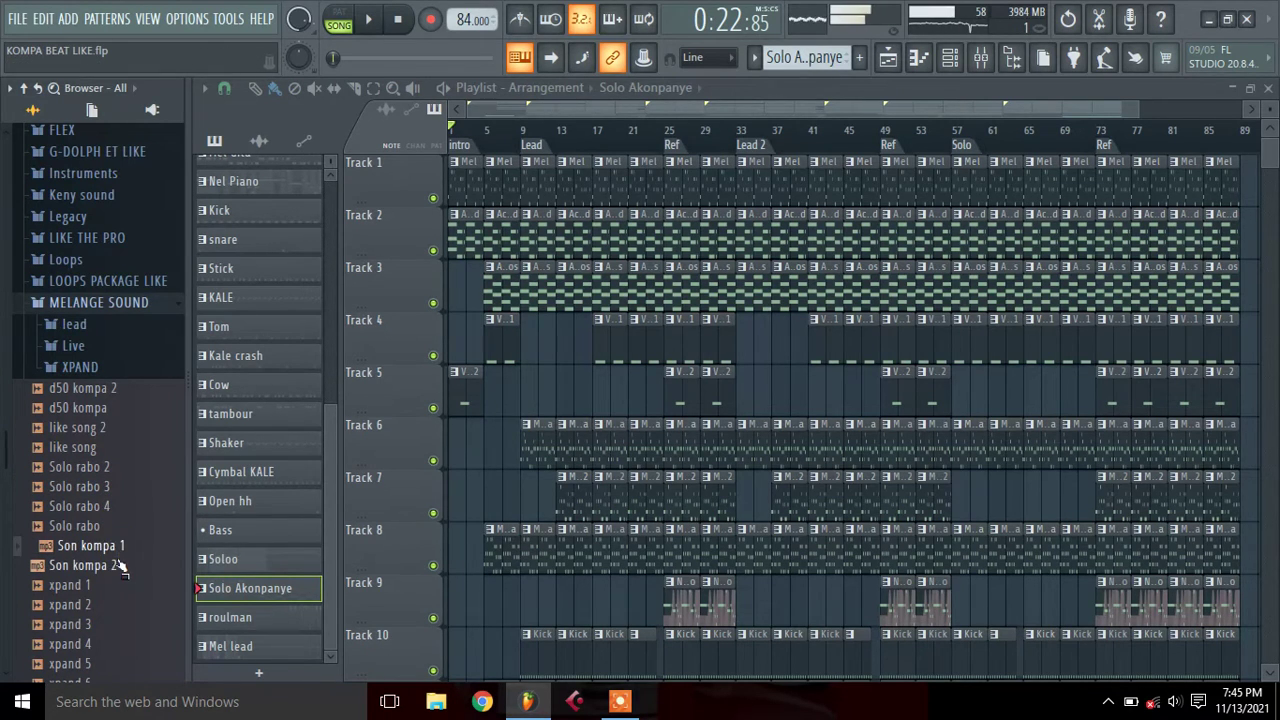
{"action": "left_click", "coordinate": [123, 566]}
Preview the samples xpand 1 through xpand 5 in the MELANGE SOUND pack
{"action": "scroll", "coordinate": [10, 513], "scroll_direction": "down", "scroll_amount": 3}
{"action": "scroll", "coordinate": [10, 513], "scroll_direction": "down", "scroll_amount": 1}
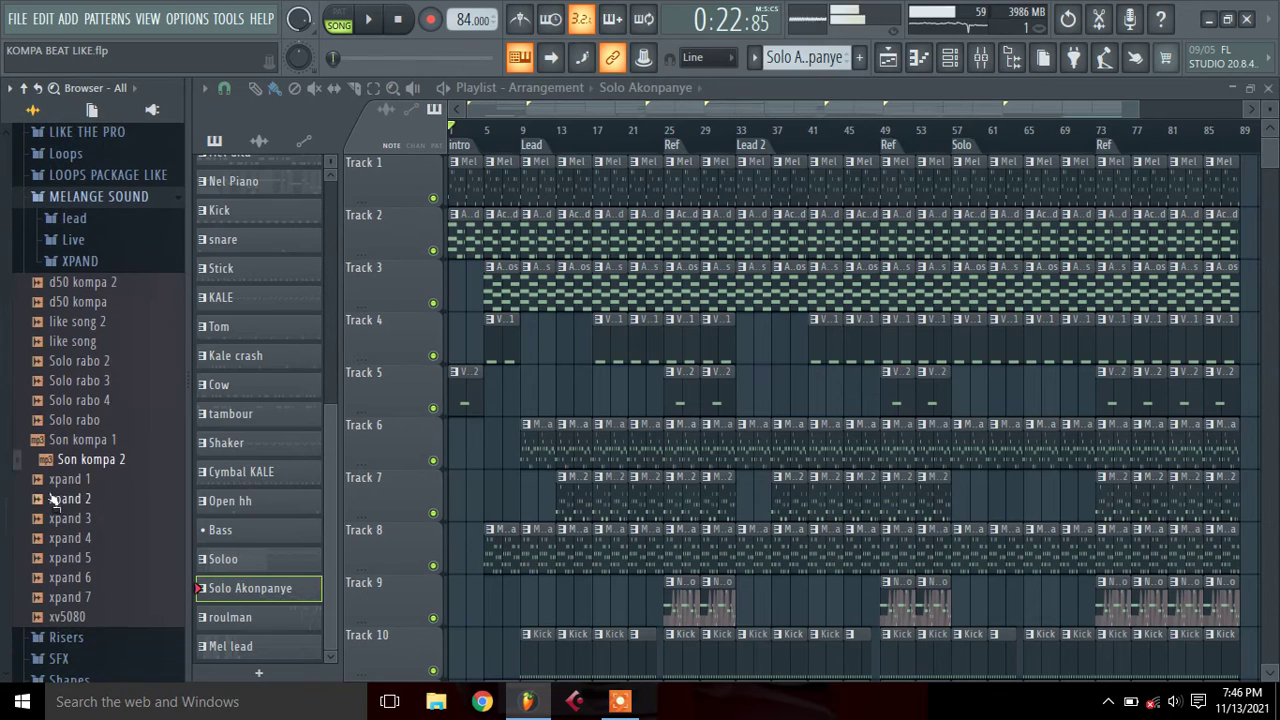
{"action": "left_click", "coordinate": [72, 481]}
{"action": "left_click", "coordinate": [78, 499]}
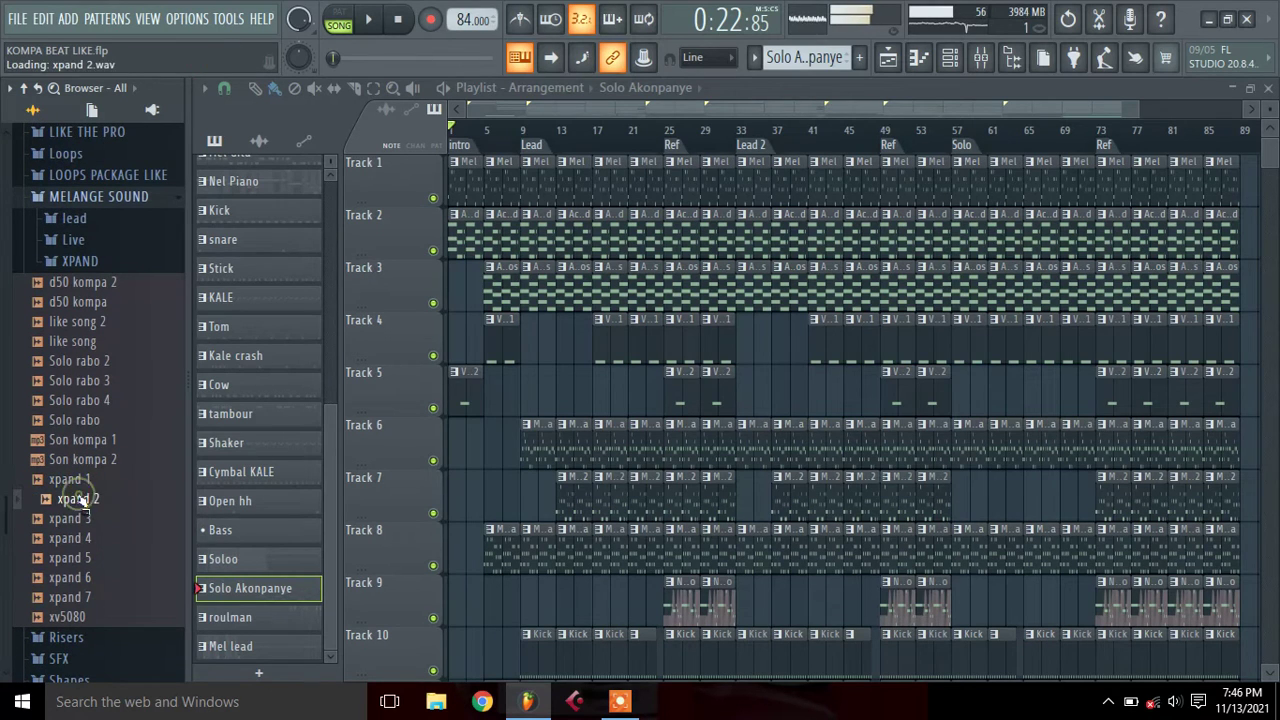
{"action": "left_click", "coordinate": [80, 518]}
{"action": "left_click", "coordinate": [82, 538]}
{"action": "left_click", "coordinate": [97, 559]}
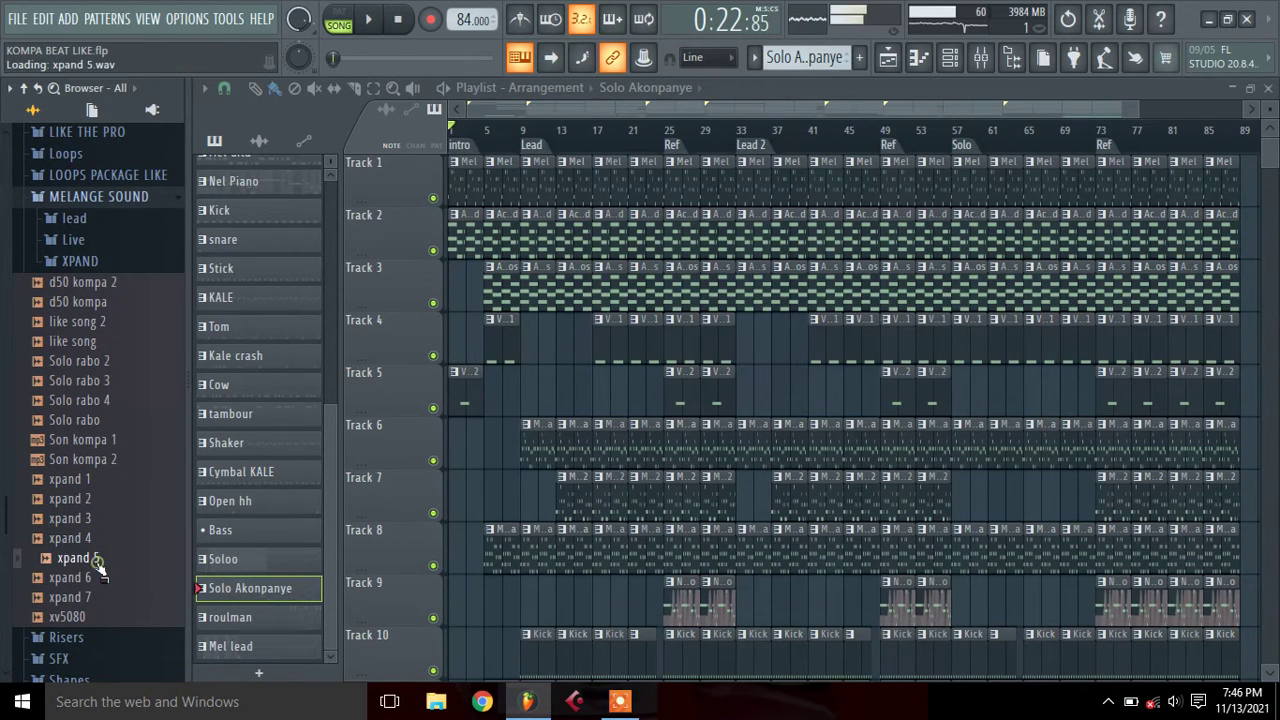
Preview the xpand 6, xpand 7 and xv5080 samples in the MELANGE SOUND pack
{"action": "left_click", "coordinate": [96, 578]}
{"action": "left_click", "coordinate": [97, 597]}
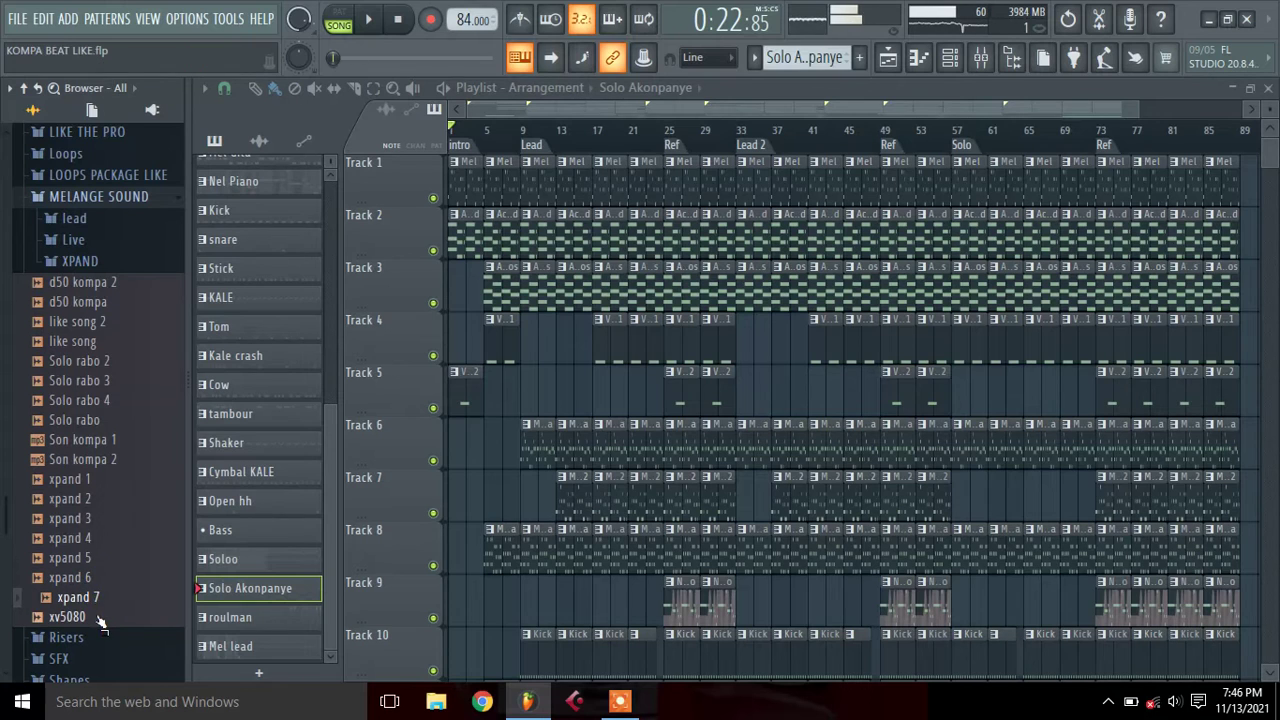
{"action": "left_click", "coordinate": [96, 617]}
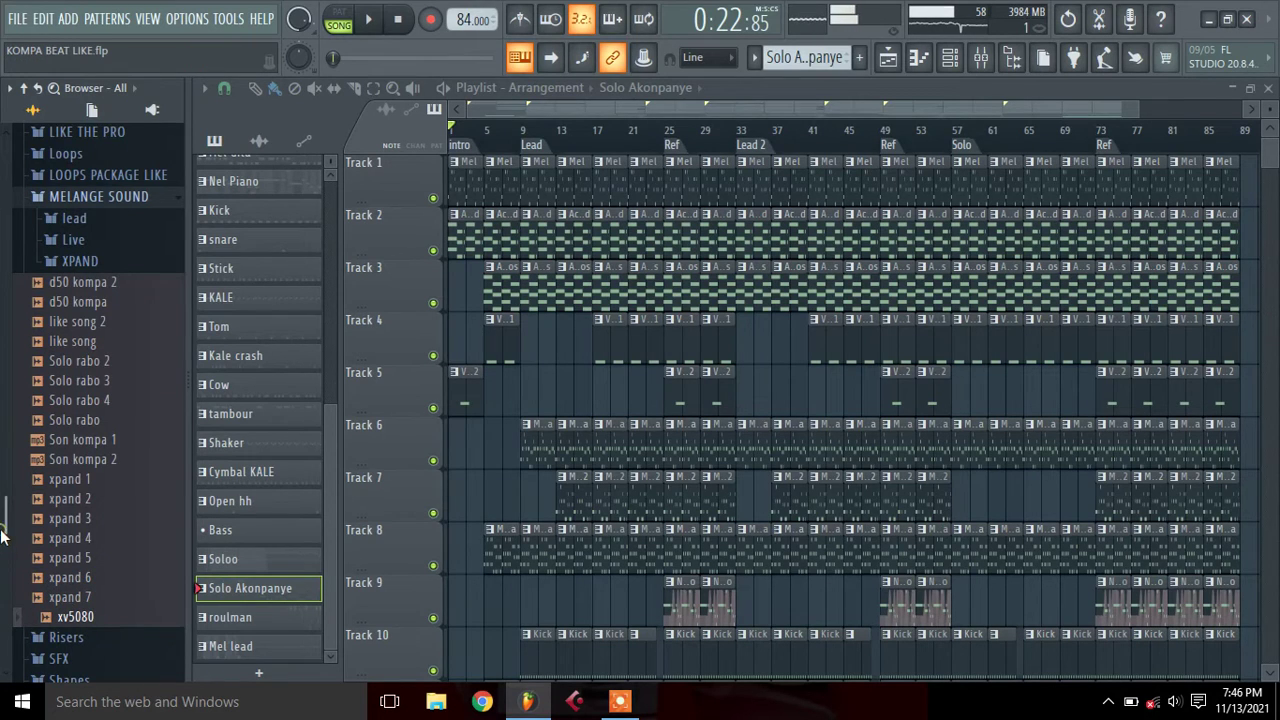
Open the lead subfolder of MELANGE SOUND and preview its MP3 song, LEAD 1 through LEAD 5, and POU LA VI
{"action": "scroll", "coordinate": [2, 537], "scroll_direction": "up", "scroll_amount": 5}
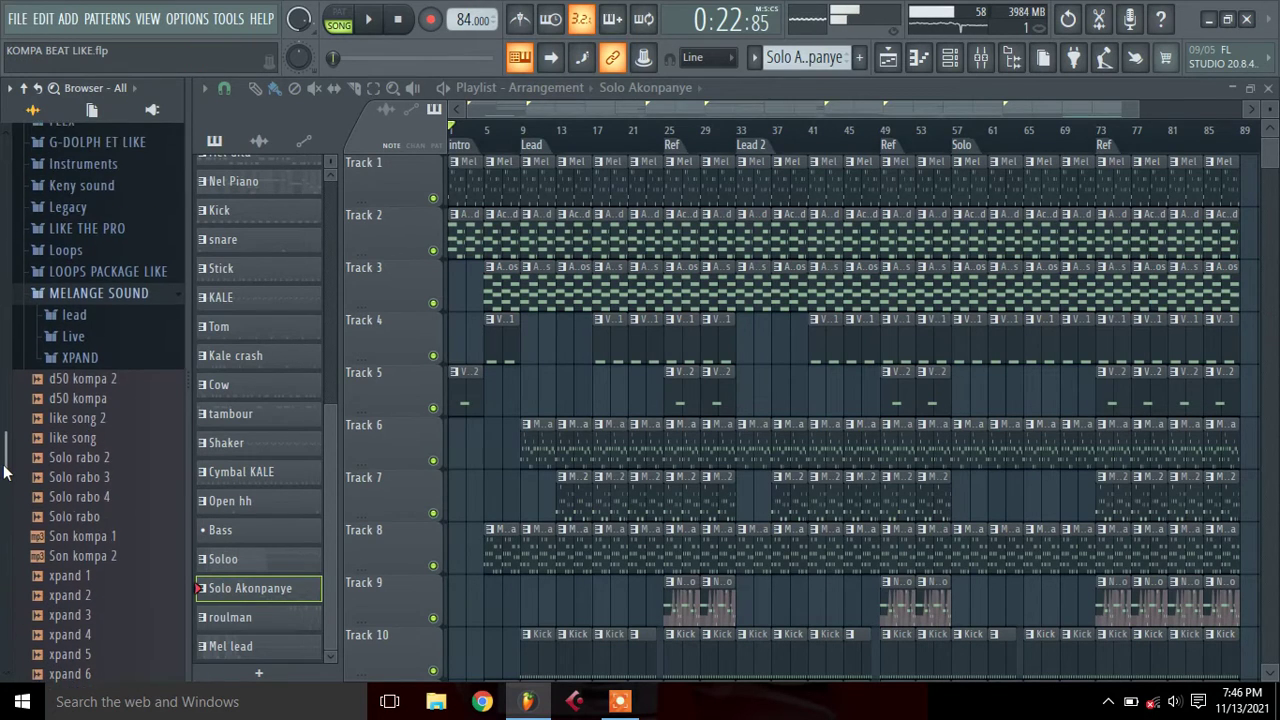
{"action": "left_click", "coordinate": [78, 329]}
{"action": "left_click", "coordinate": [103, 351]}
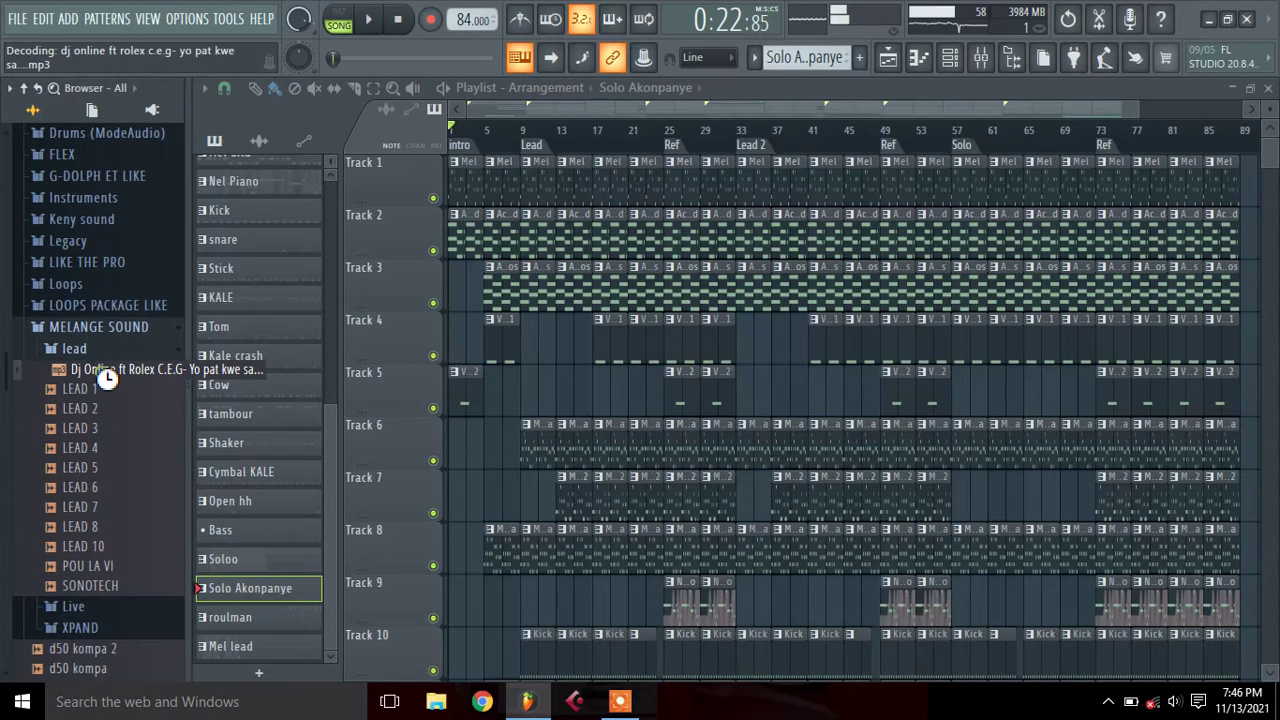
{"action": "left_click", "coordinate": [100, 390]}
{"action": "left_click", "coordinate": [100, 408]}
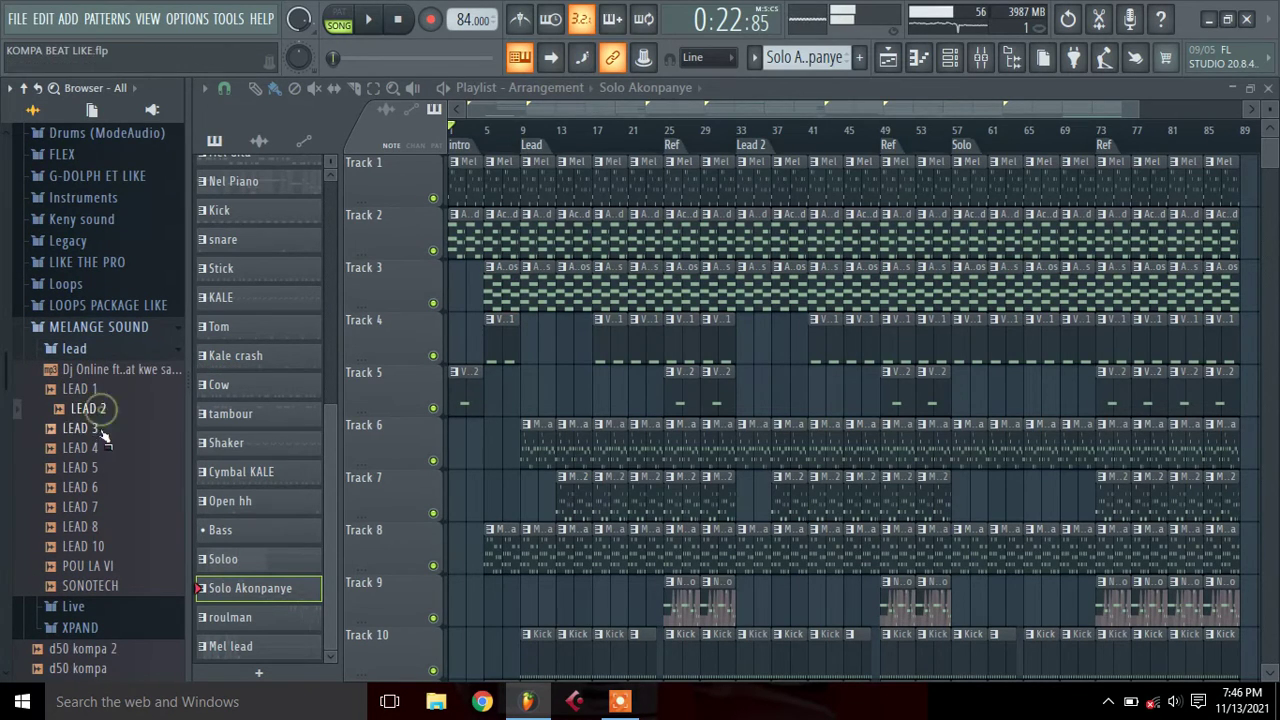
{"action": "left_click", "coordinate": [100, 428]}
{"action": "left_click", "coordinate": [100, 447]}
{"action": "left_click", "coordinate": [101, 467]}
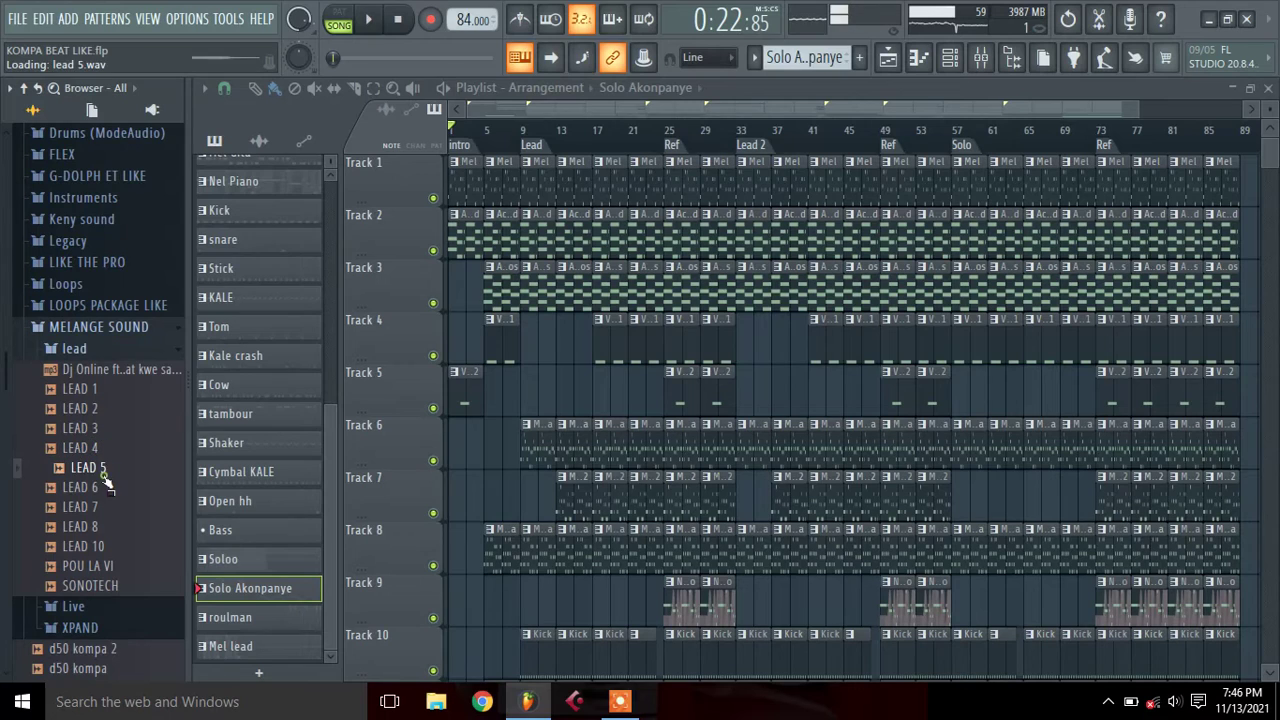
{"action": "left_click", "coordinate": [108, 567]}
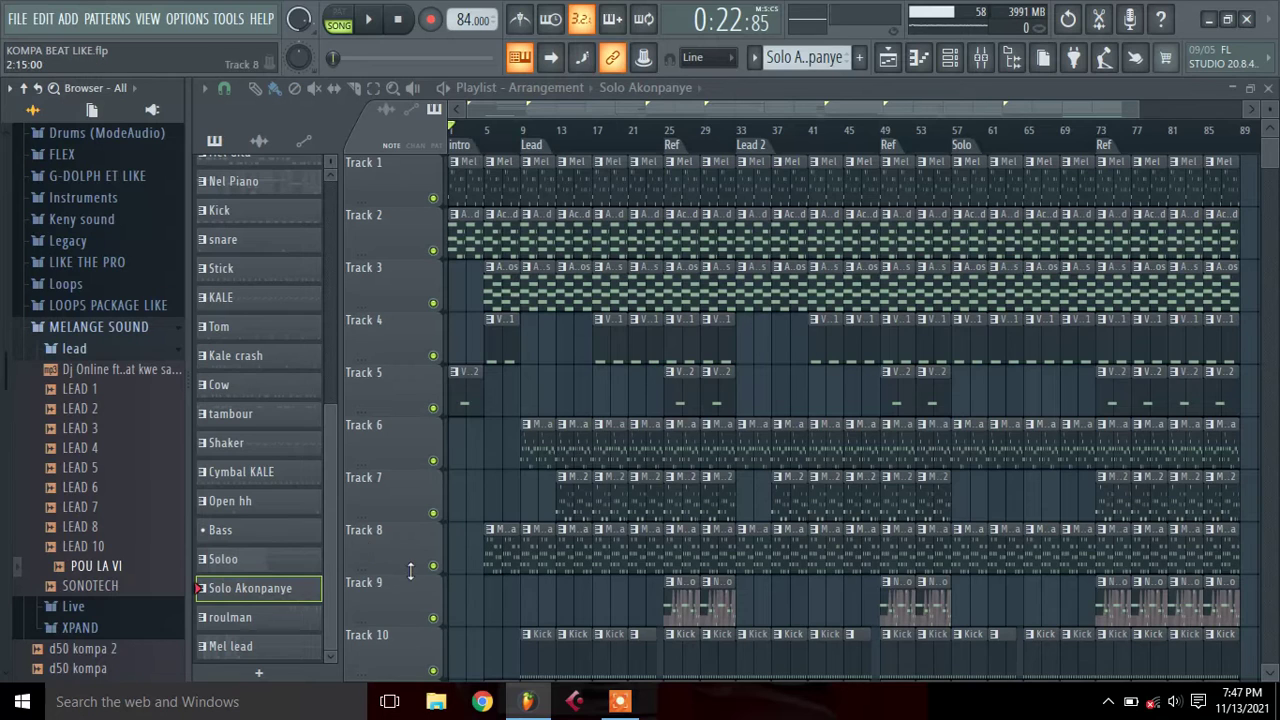
Select the Mel pattern and play the full song arrangement from the start, showing the playlist down to Track 27
{"action": "left_click_drag", "start_coordinate": [328, 545], "coordinate": [370, 238]}
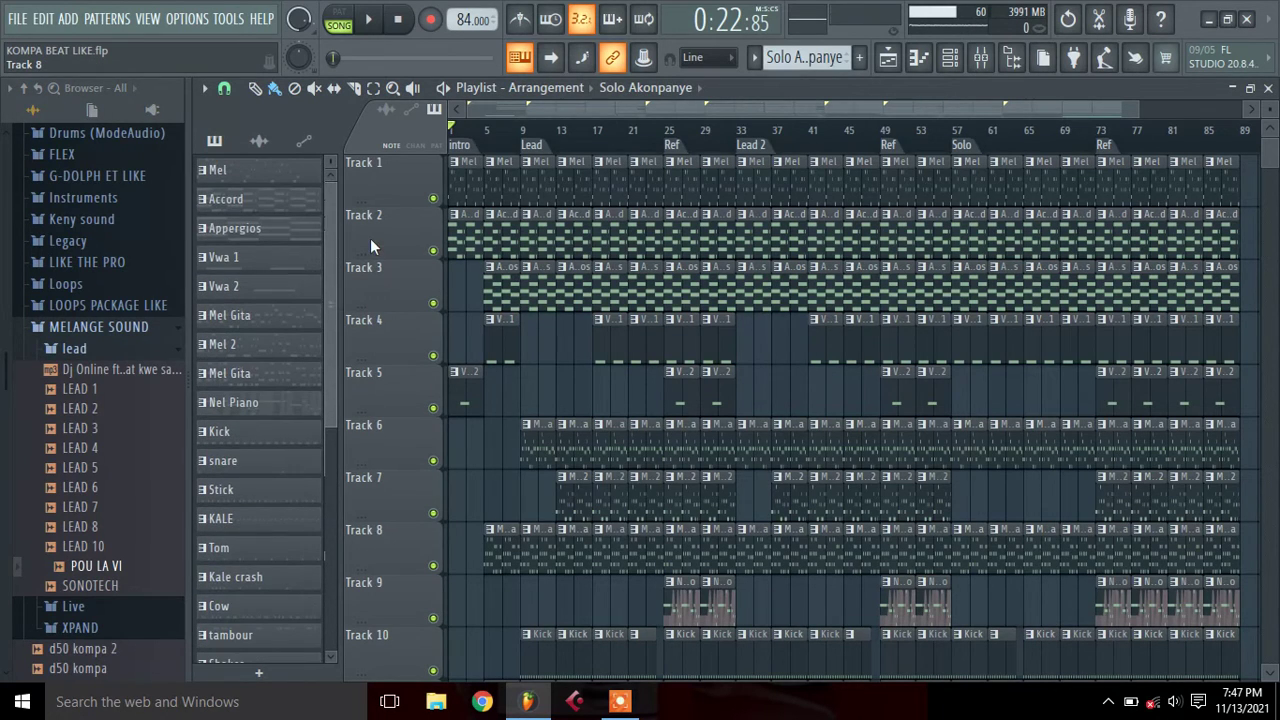
{"action": "left_click", "coordinate": [295, 178]}
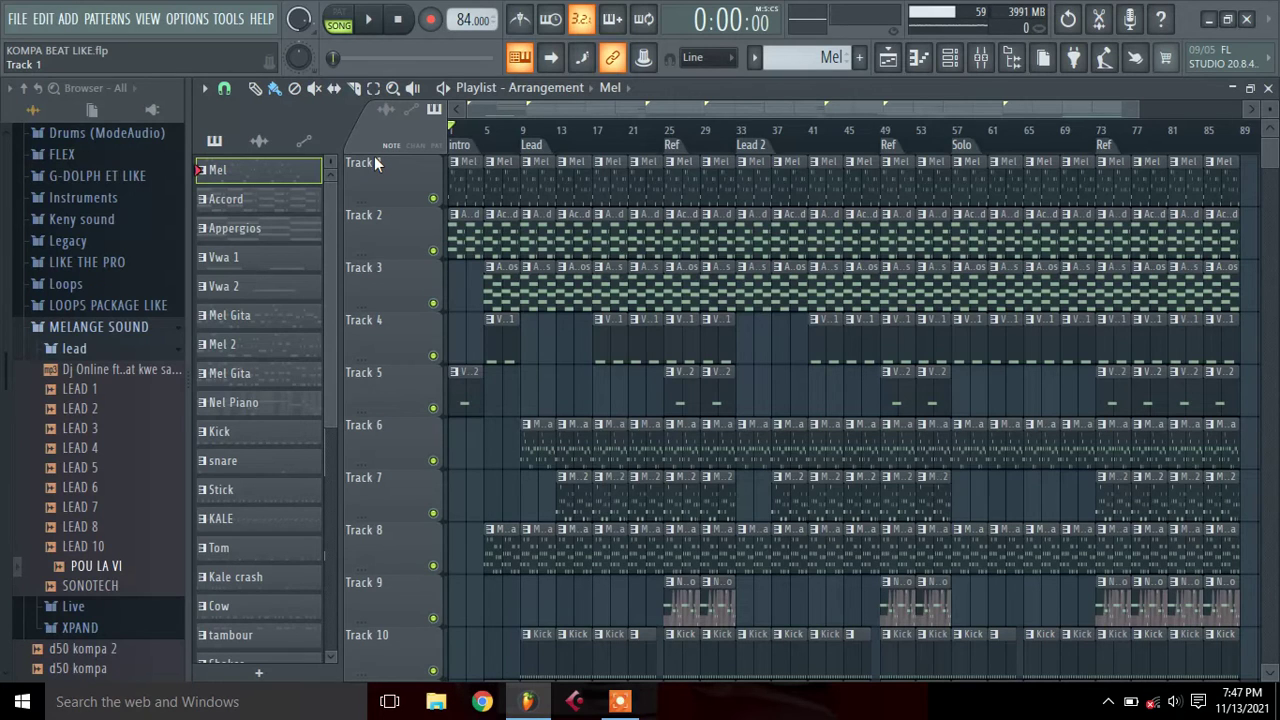
{"action": "left_click", "coordinate": [372, 22]}
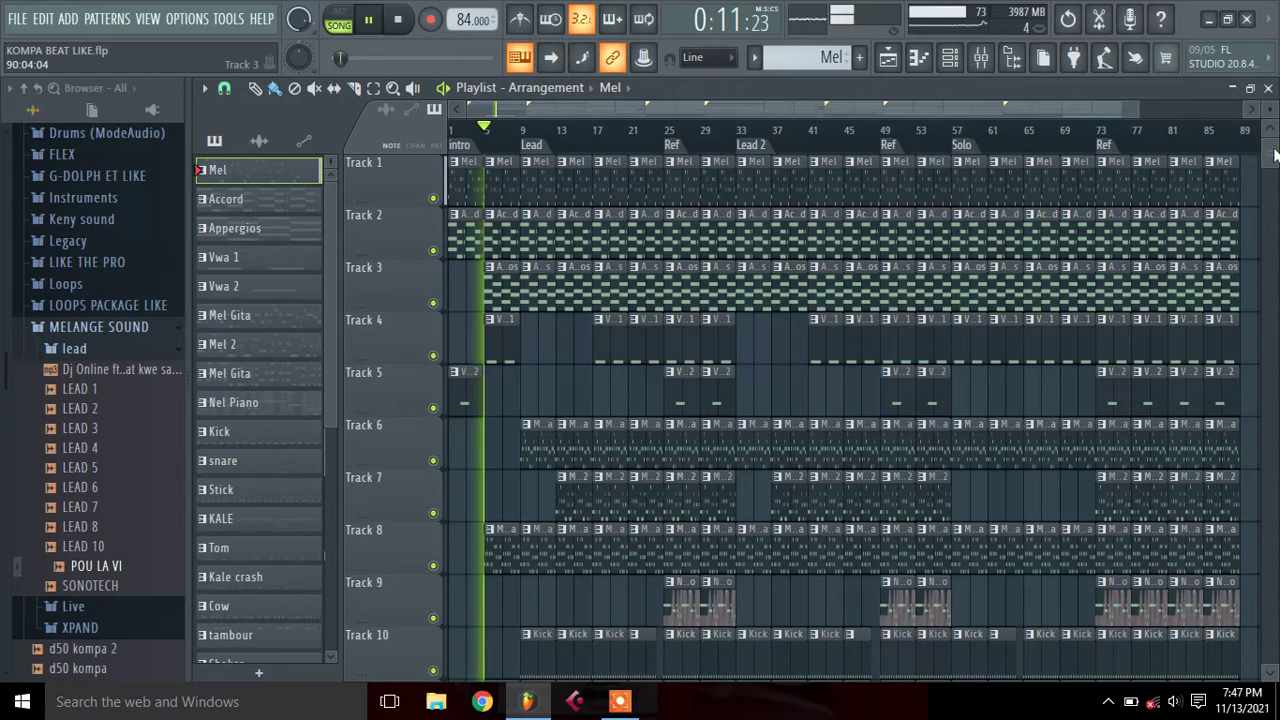
{"action": "left_click_drag", "start_coordinate": [1273, 153], "coordinate": [1273, 174]}
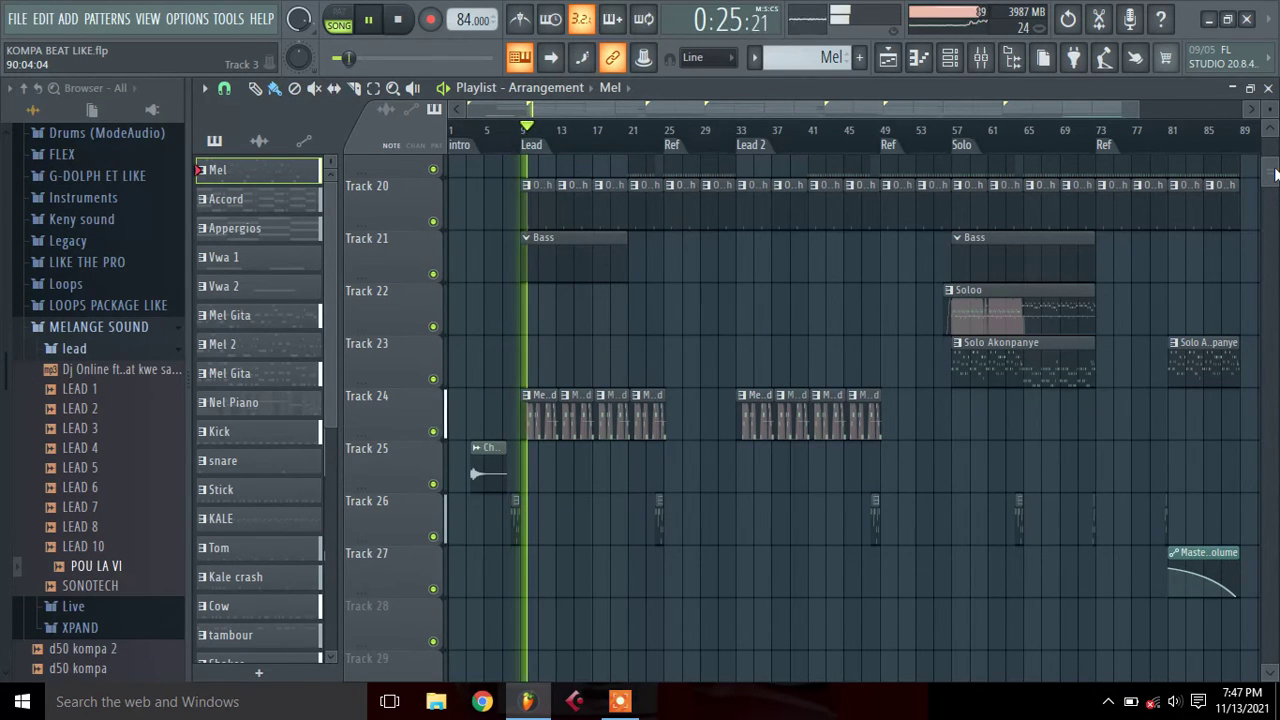
Set the FL Studio ASIO buffer length to 2048 in the audio settings and close the settings
{"action": "left_click", "coordinate": [186, 18]}
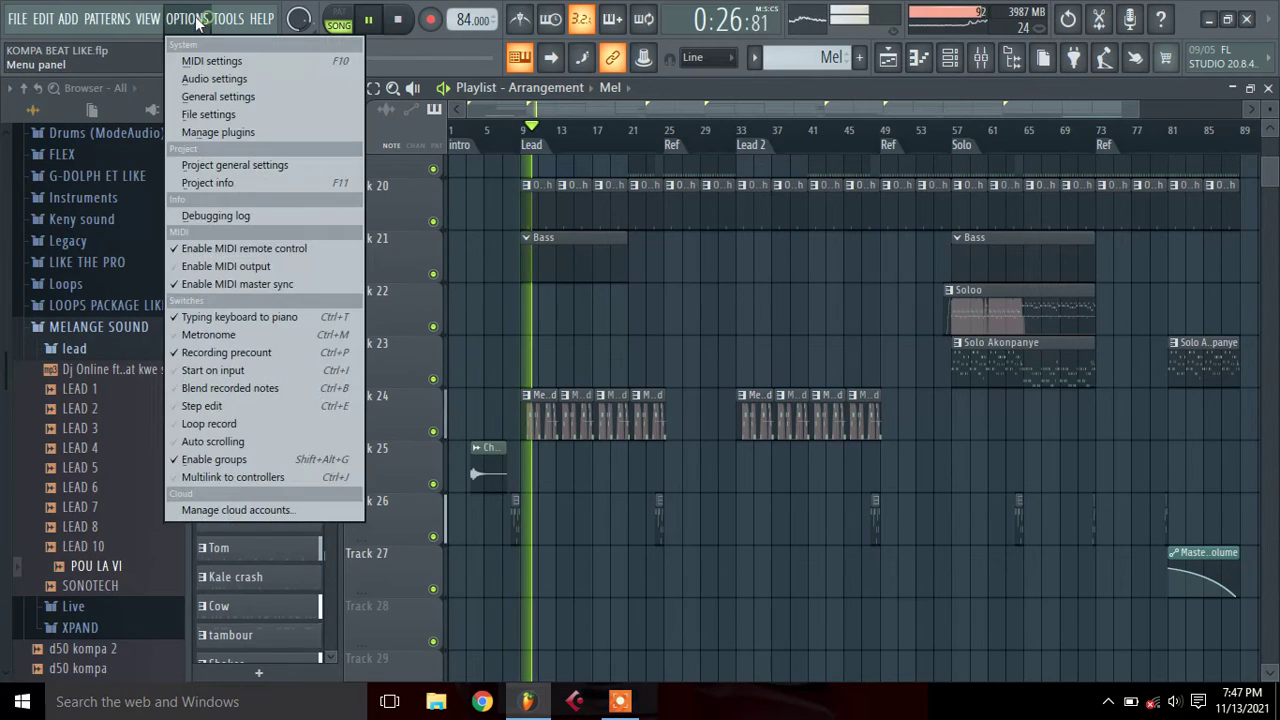
{"action": "left_click", "coordinate": [221, 81]}
{"action": "left_click", "coordinate": [446, 200]}
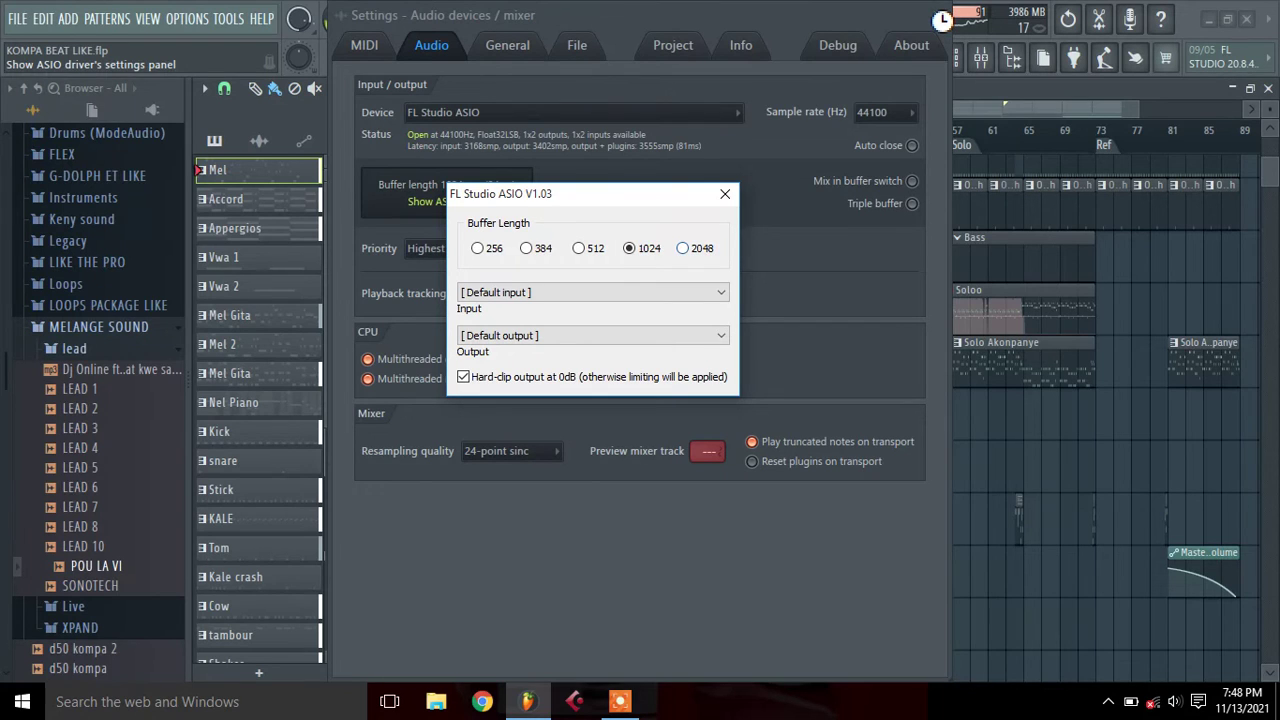
{"action": "left_click", "coordinate": [682, 248]}
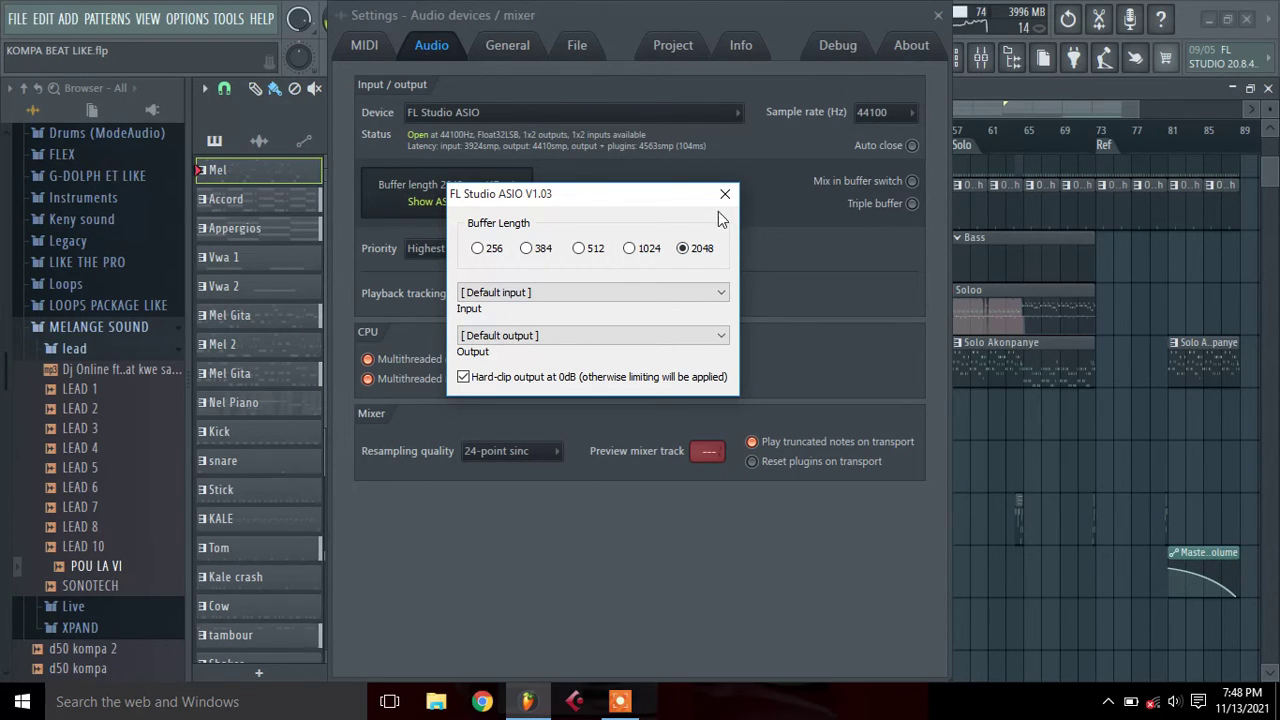
{"action": "left_click", "coordinate": [725, 194]}
{"action": "left_click", "coordinate": [939, 18]}
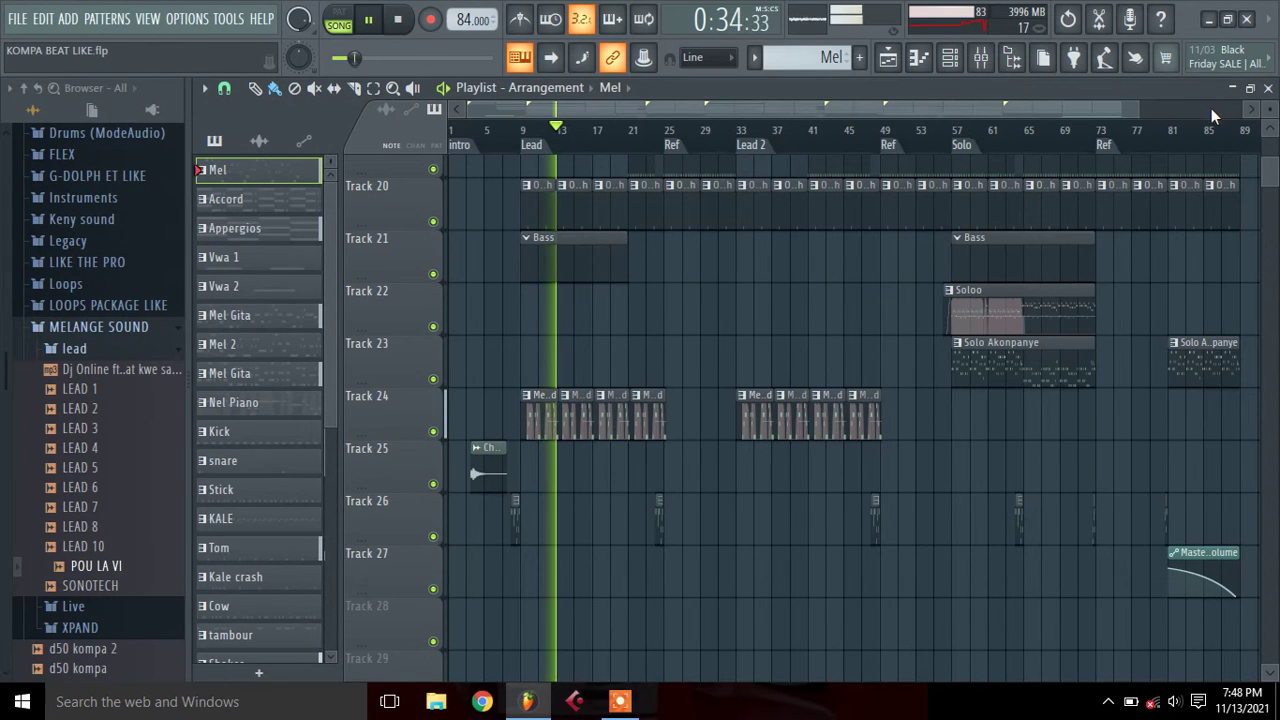
Show the mixer during playback, examine the piano track's effect chain, and return to the playlist
{"action": "left_click_drag", "start_coordinate": [1269, 168], "coordinate": [1268, 140]}
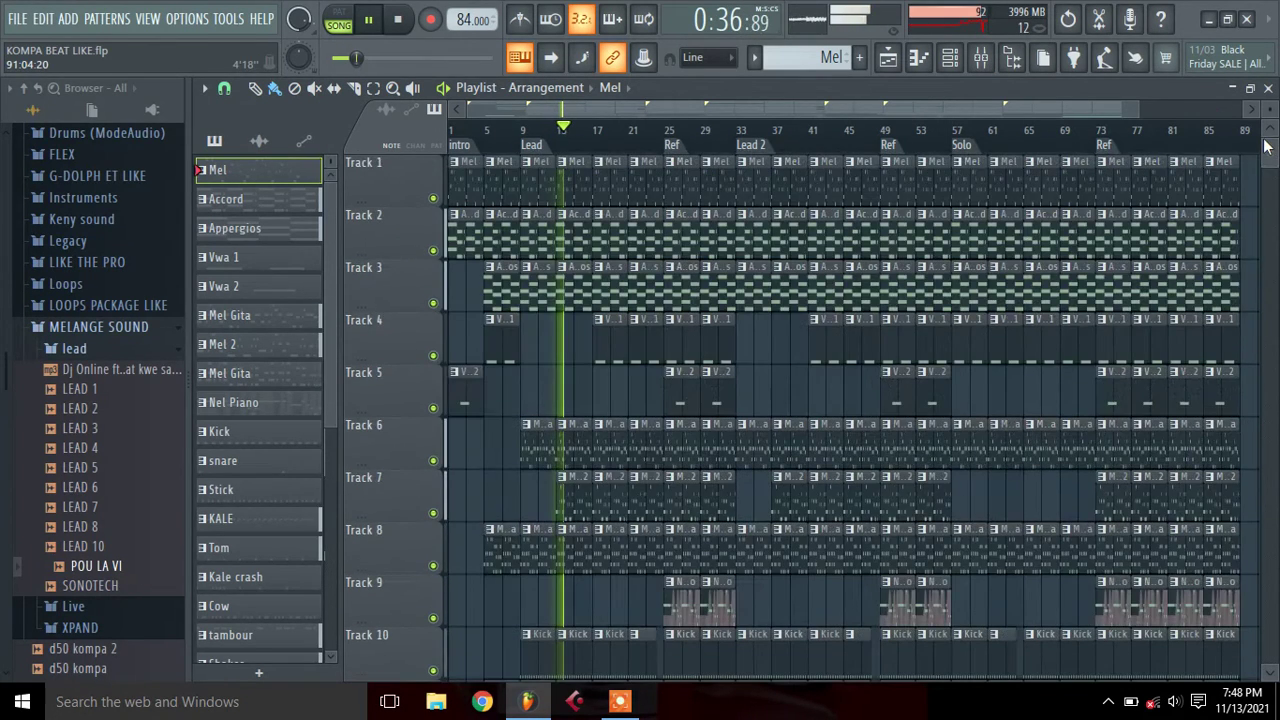
{"action": "left_click", "coordinate": [981, 60]}
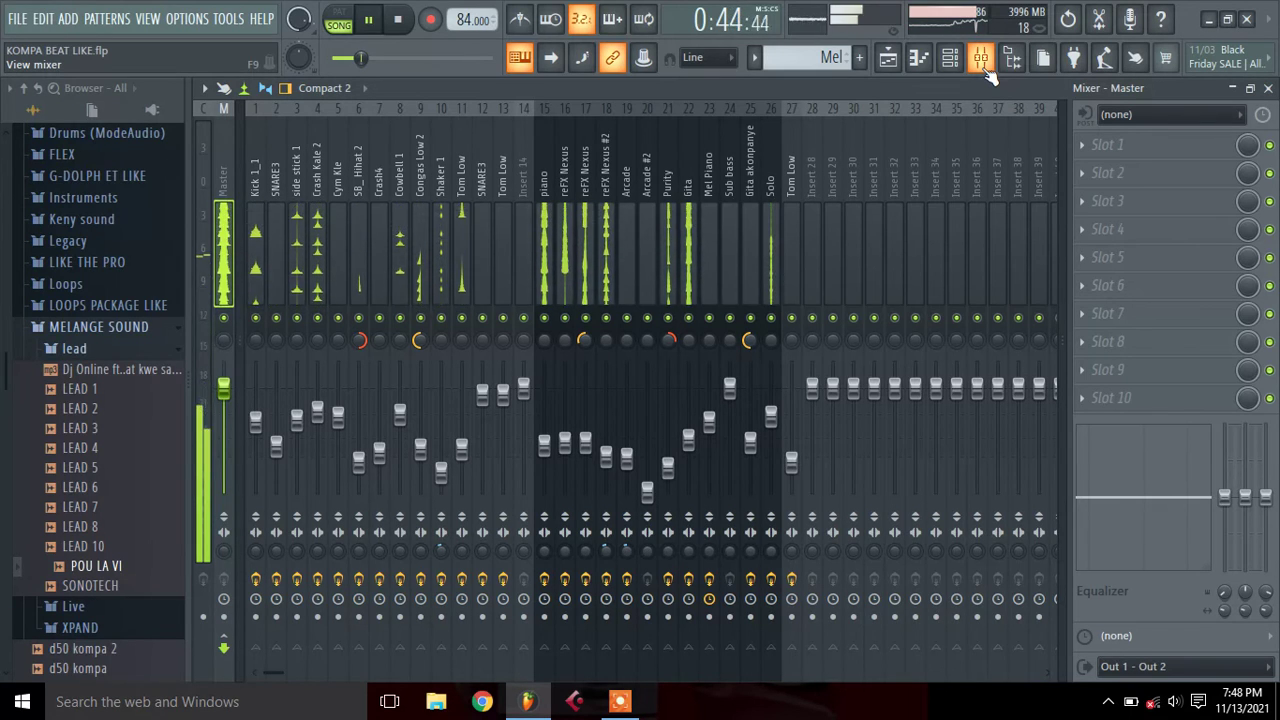
{"action": "left_click", "coordinate": [548, 214]}
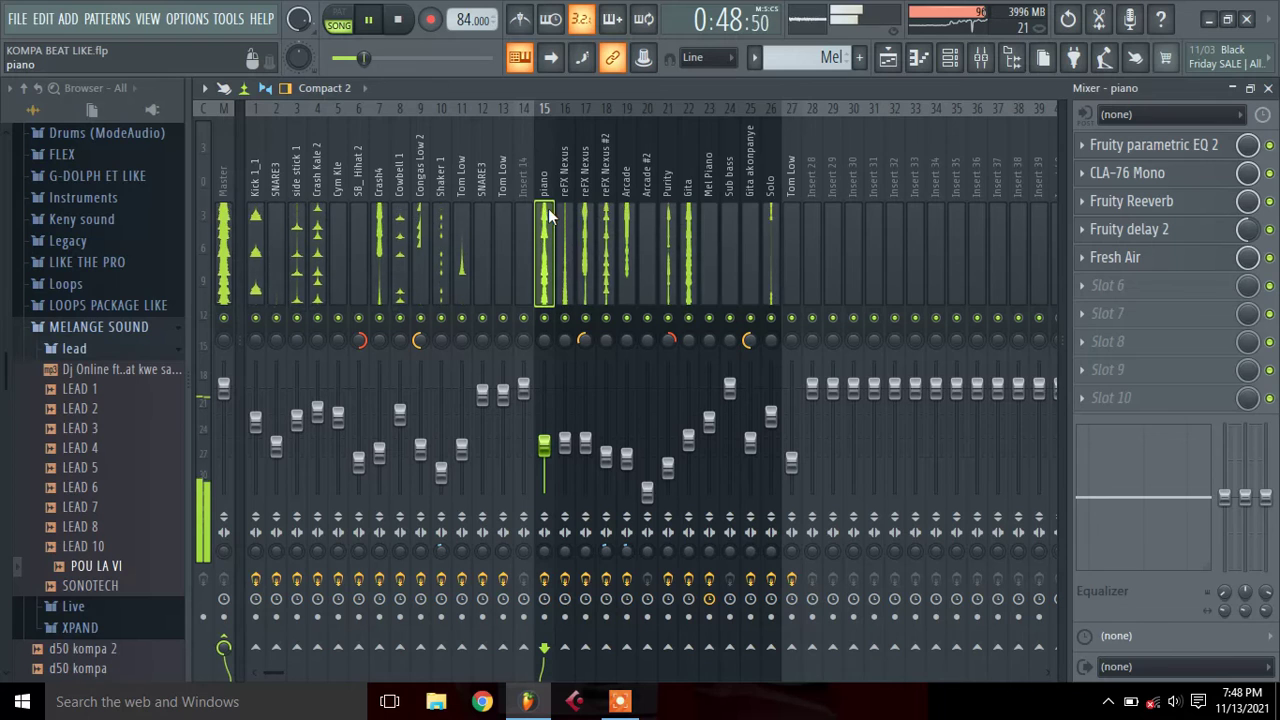
{"action": "left_click", "coordinate": [888, 57]}
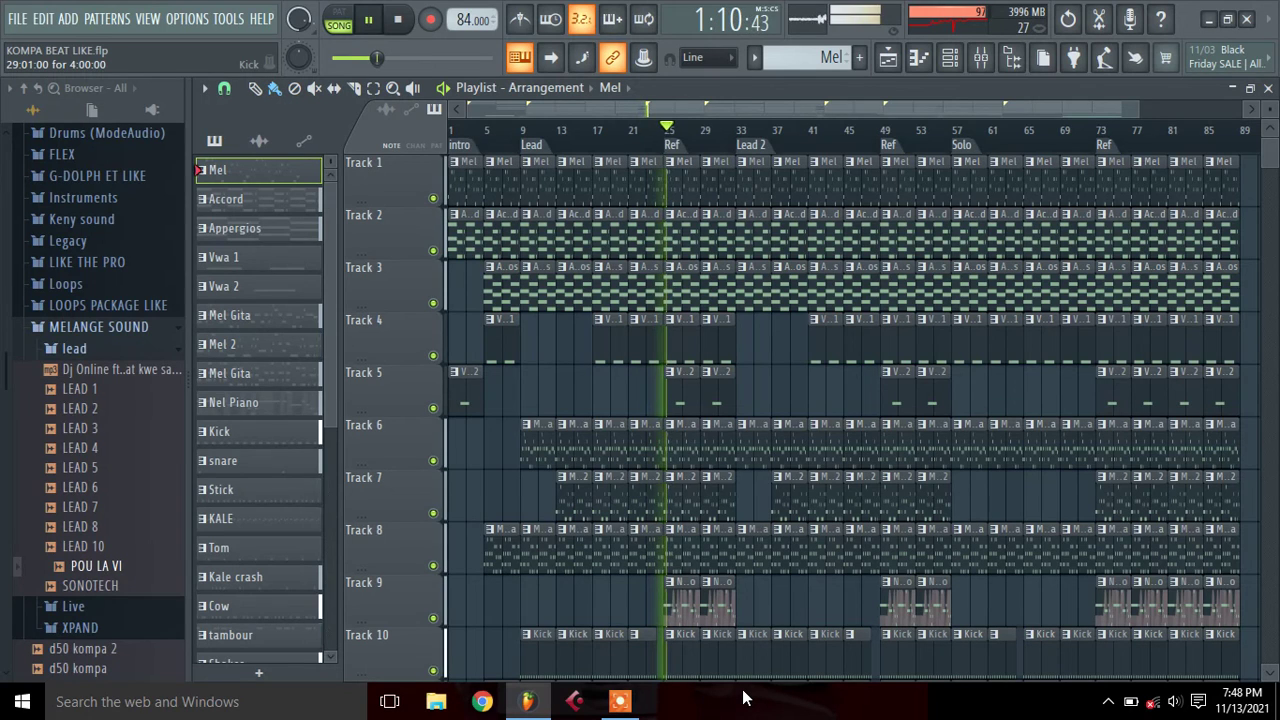
{"action": "left_click", "coordinate": [630, 702]}
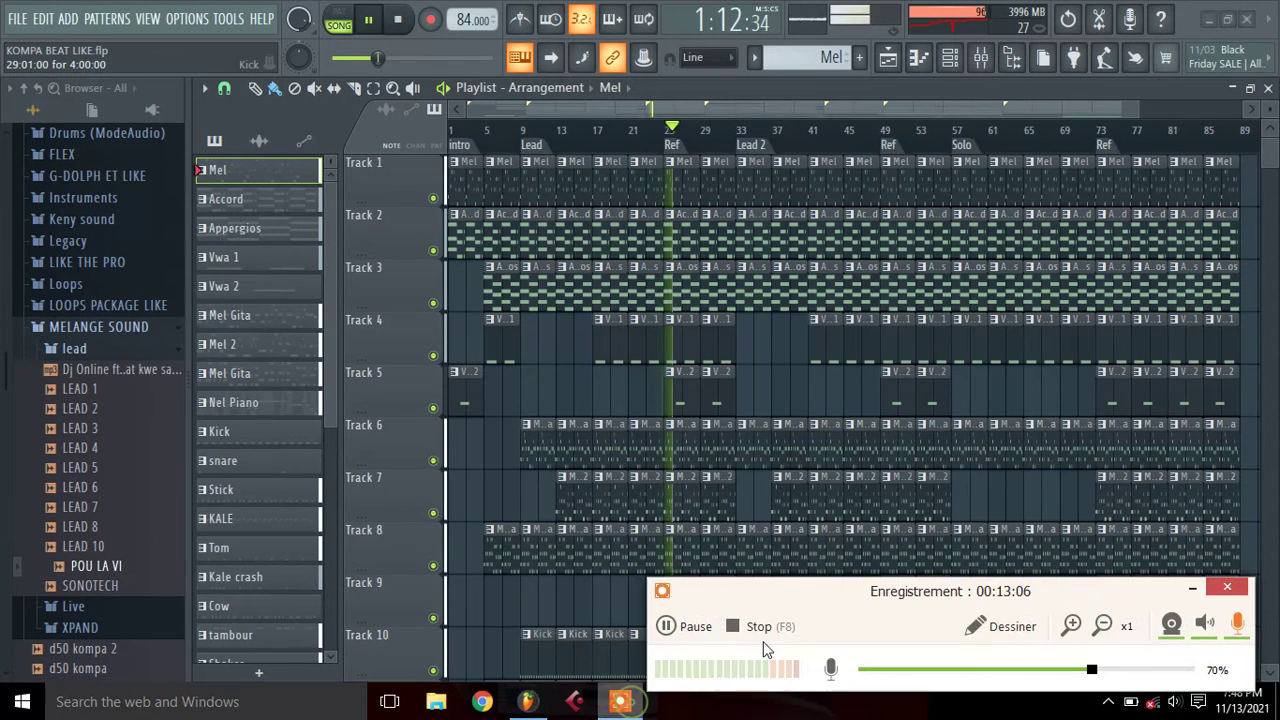